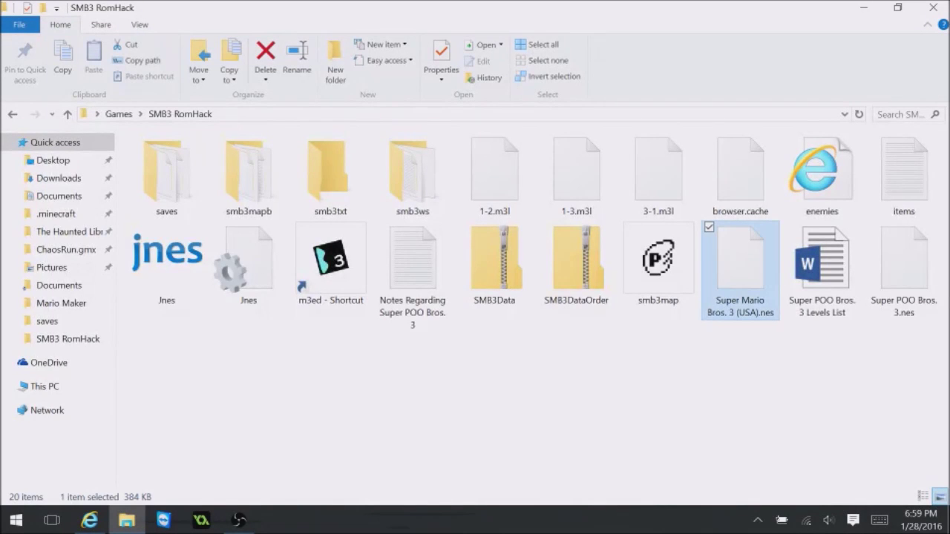
- Duplicate the Super Mario Bros. 3 (USA) ROM and open the copy in SMB3 Workshop at World 1, Level 1
key("ctrl+c")
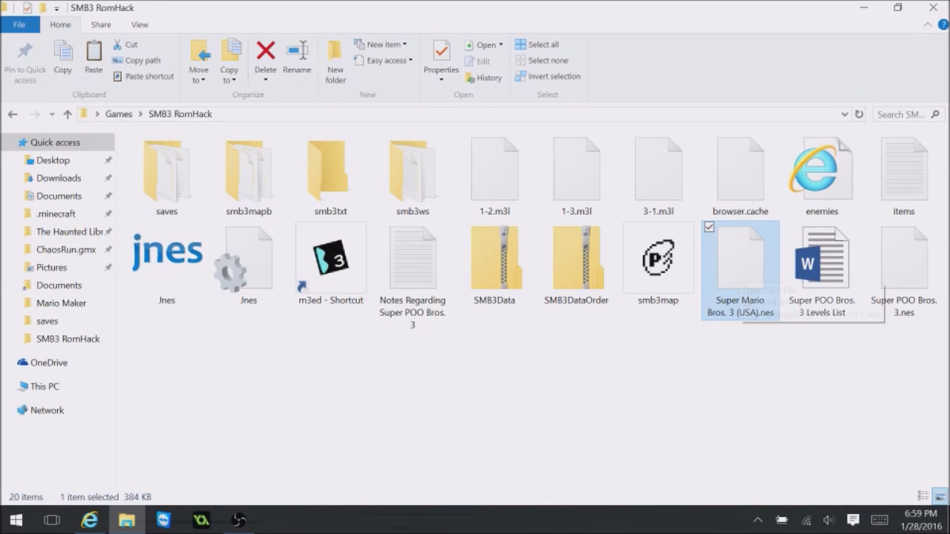
key("ctrl+v")
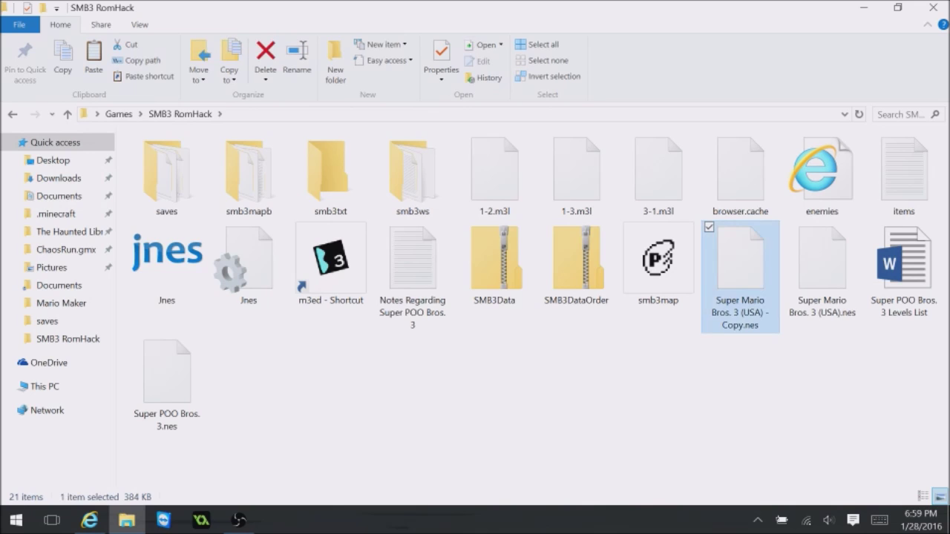
left_click(331, 264)
key("Return")
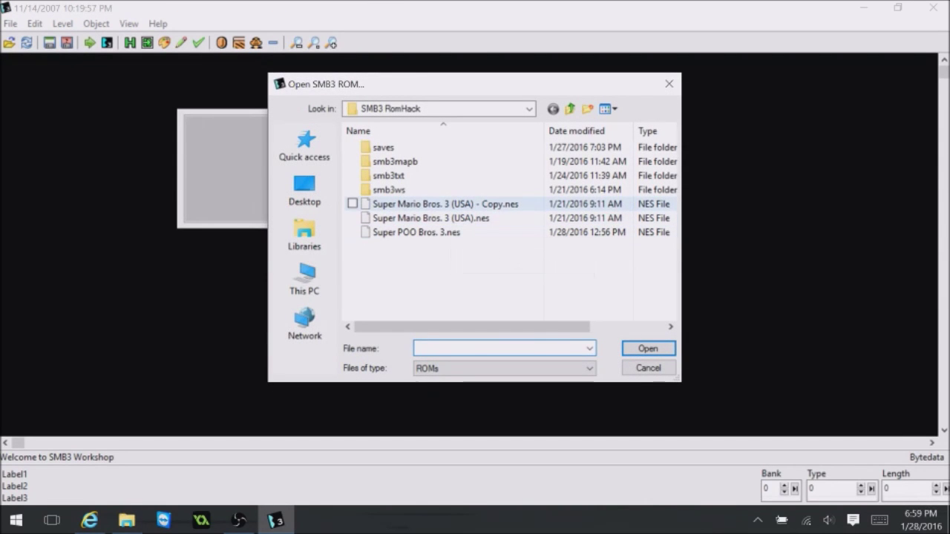
left_click(445, 204)
left_click(647, 348)
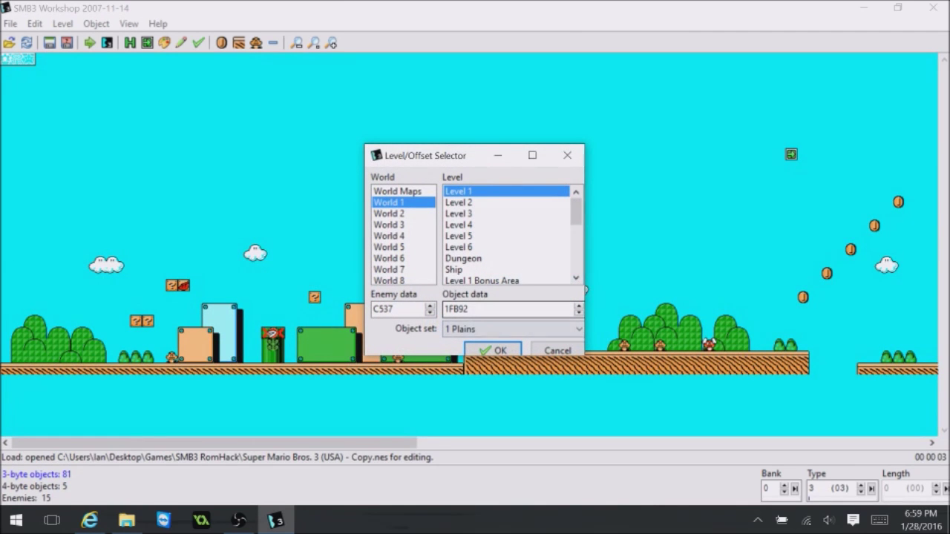
left_click(493, 351)
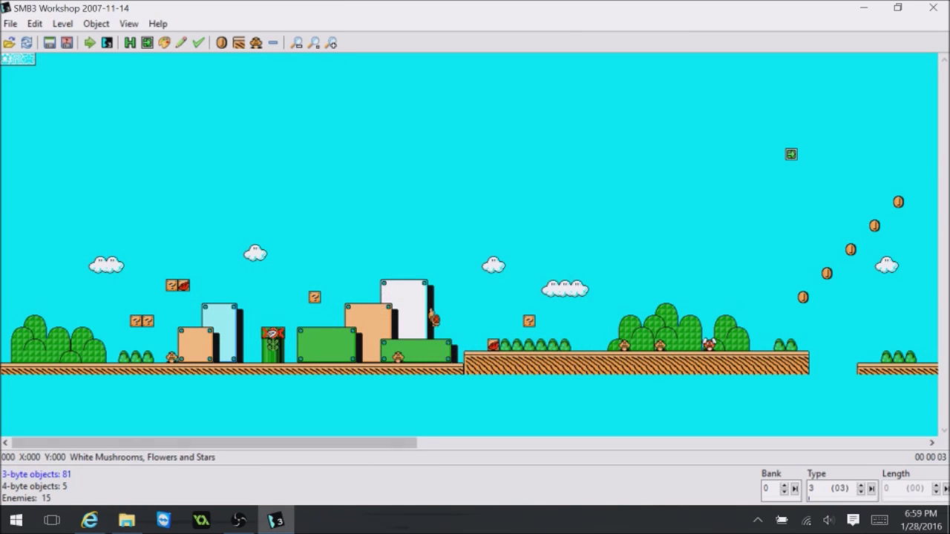
- Examine the object type and position of the tall downward pipe near the end of the level
left_click_drag(238, 443, 641, 443)
left_click(726, 209)
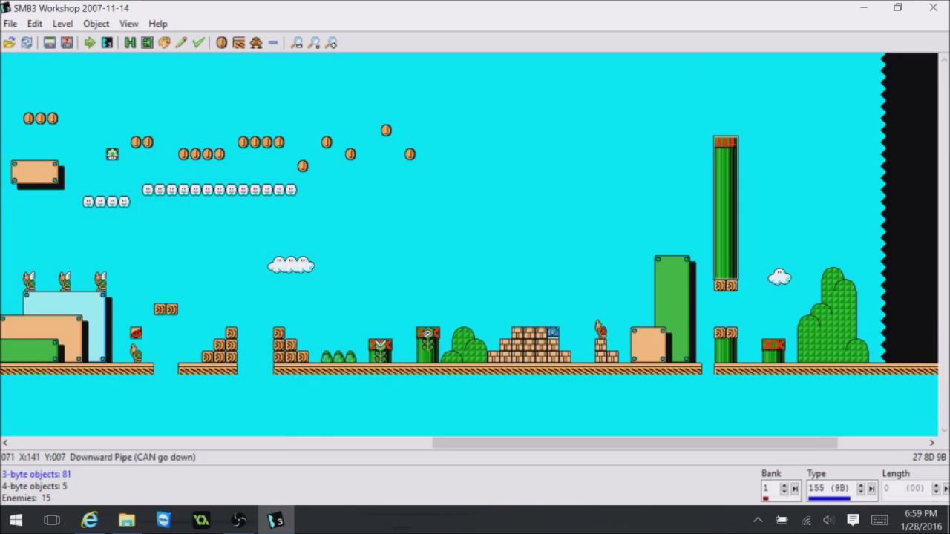
left_click_drag(642, 443, 604, 443)
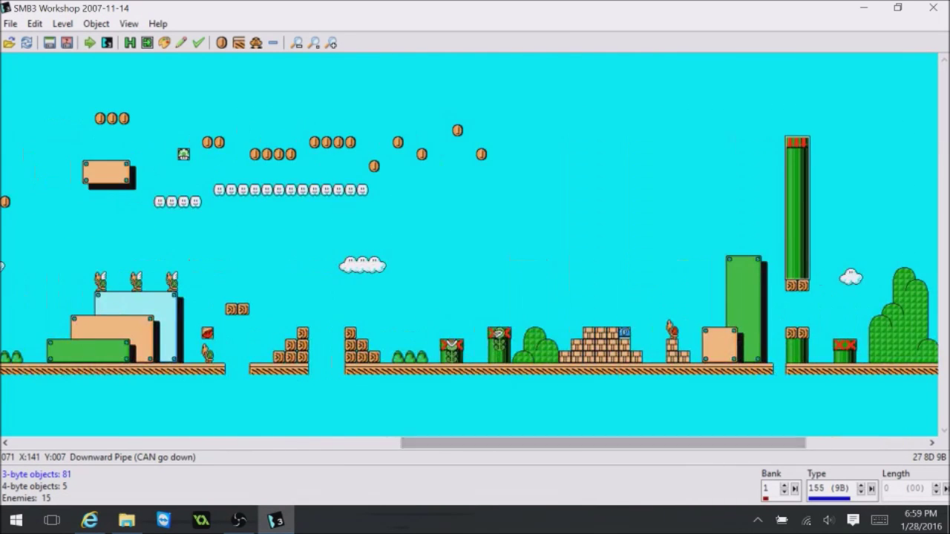
- Load World 1's Level 1 Bonus Area for editing
key("ctrl+o")
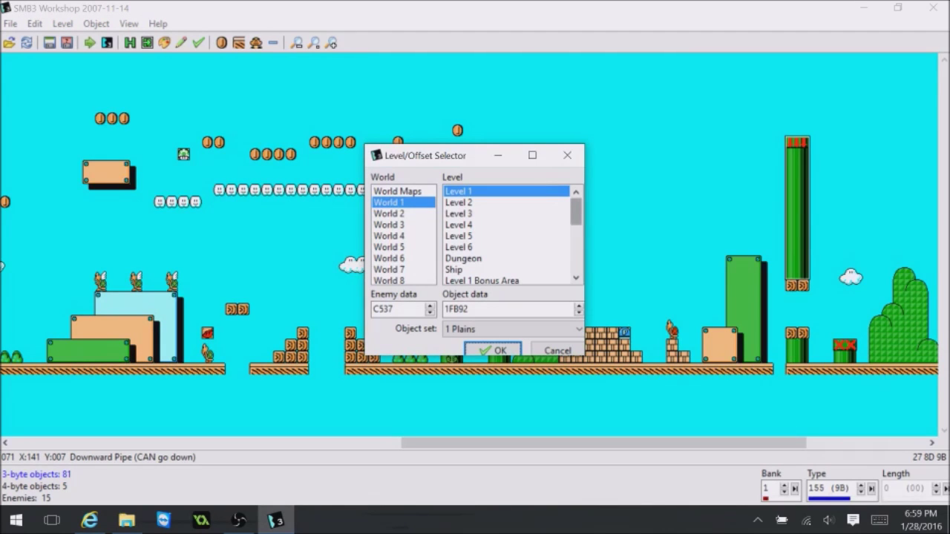
key("Down")
key("Down")
key("Down")
key("Down")
key("Down")
key("Down")
key("Down")
key("Down")
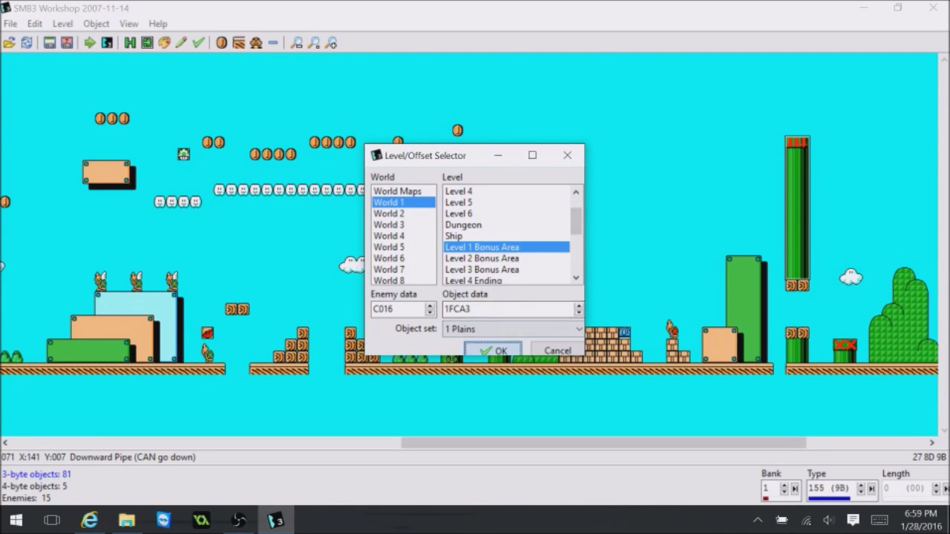
key("Return")
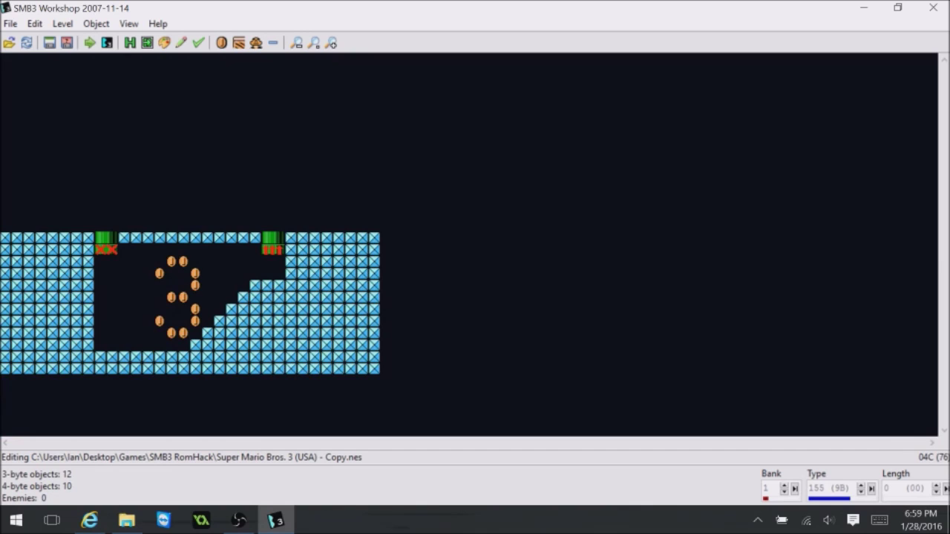
- Compare the object types of the two upward pipes in the bonus area's ceiling
left_click(273, 244)
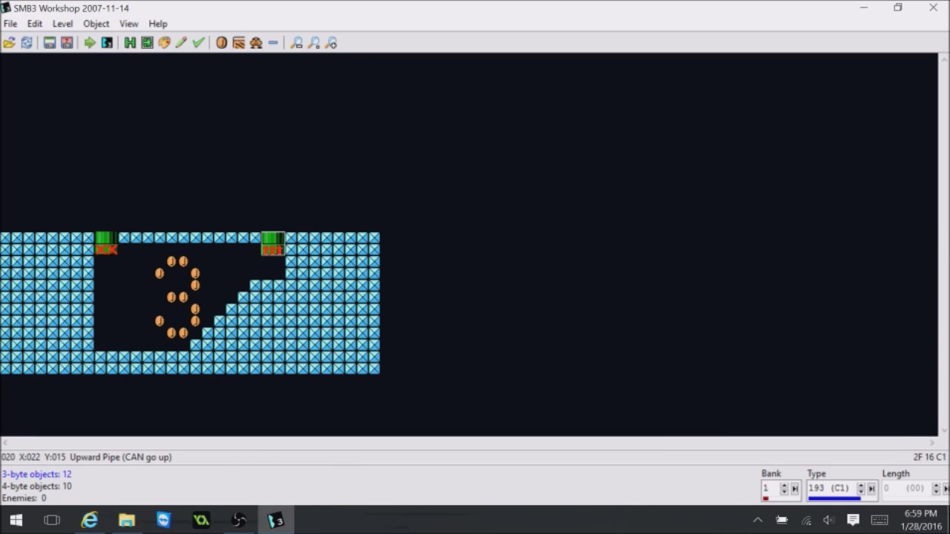
left_click(106, 244)
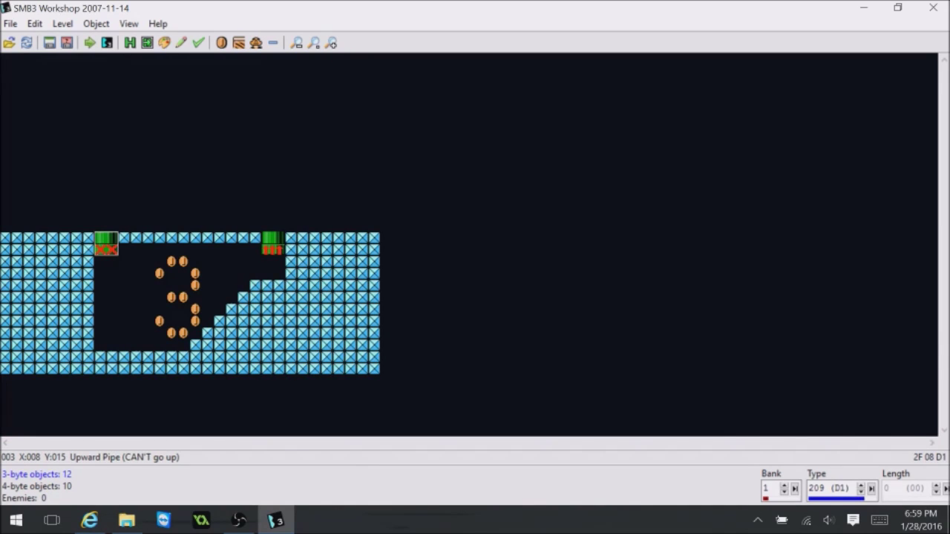
left_click(273, 244)
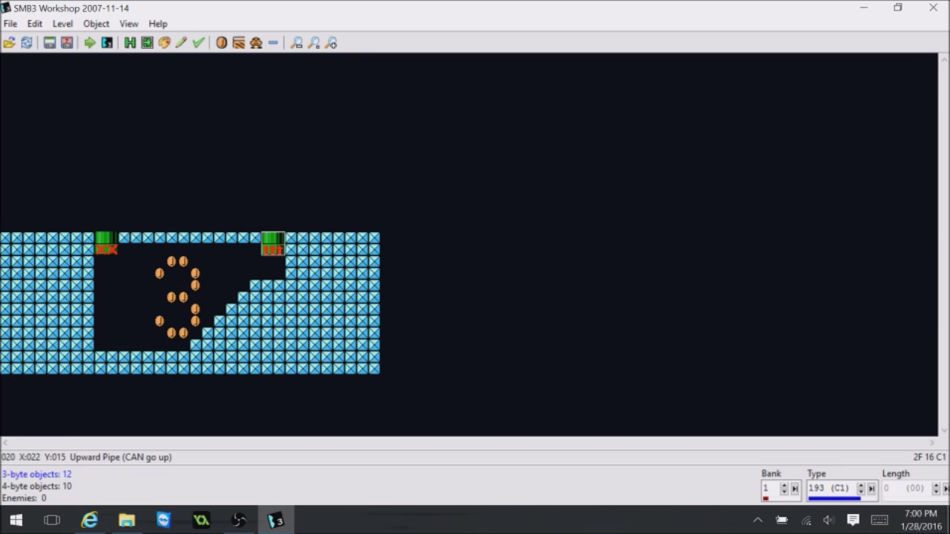
- Open a blank Notepad window and place it beside the bonus room so the room stays visible
left_click(17, 520)
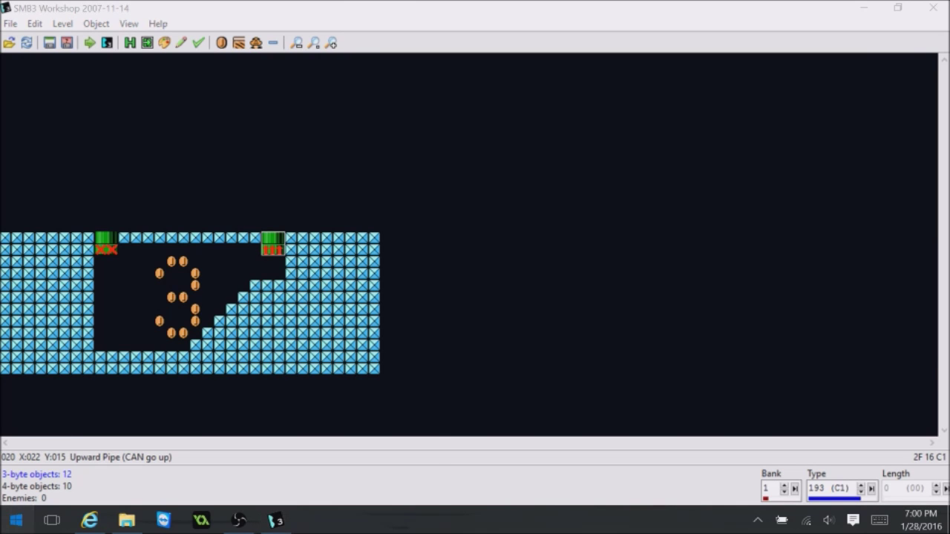
left_click(519, 311)
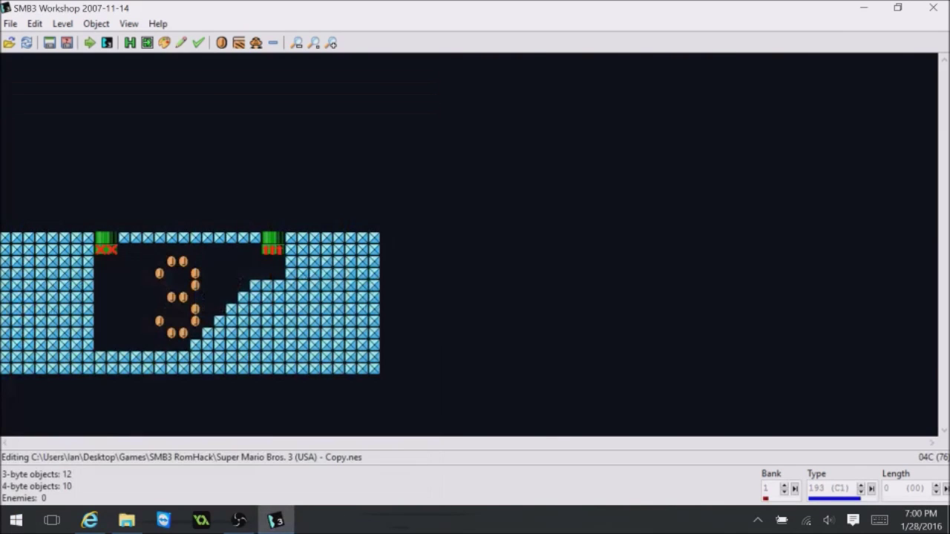
left_click(16, 521)
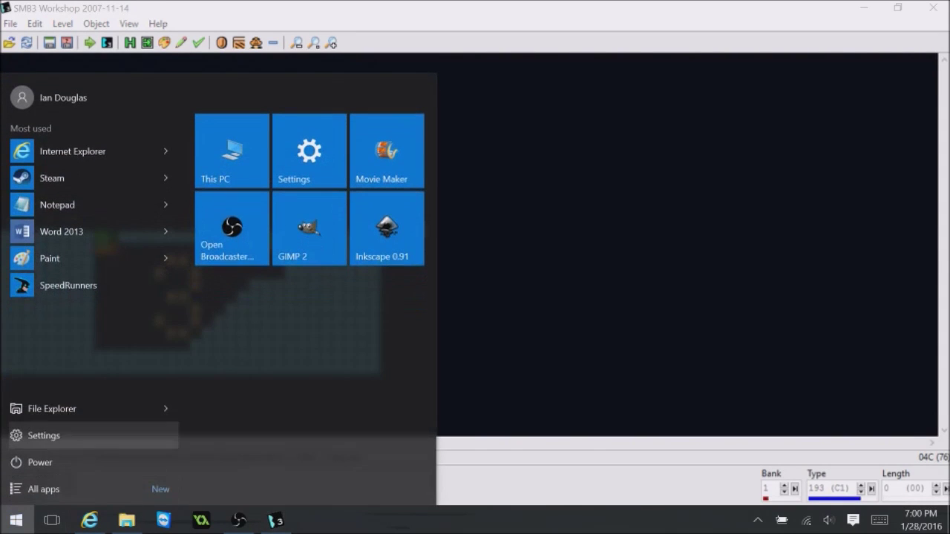
left_click(57, 204)
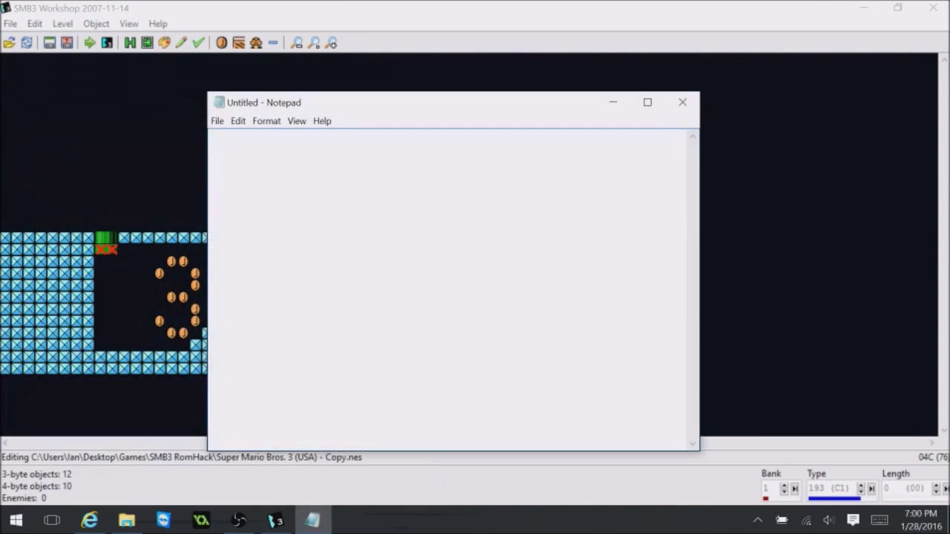
left_click_drag(470, 113, 542, 111)
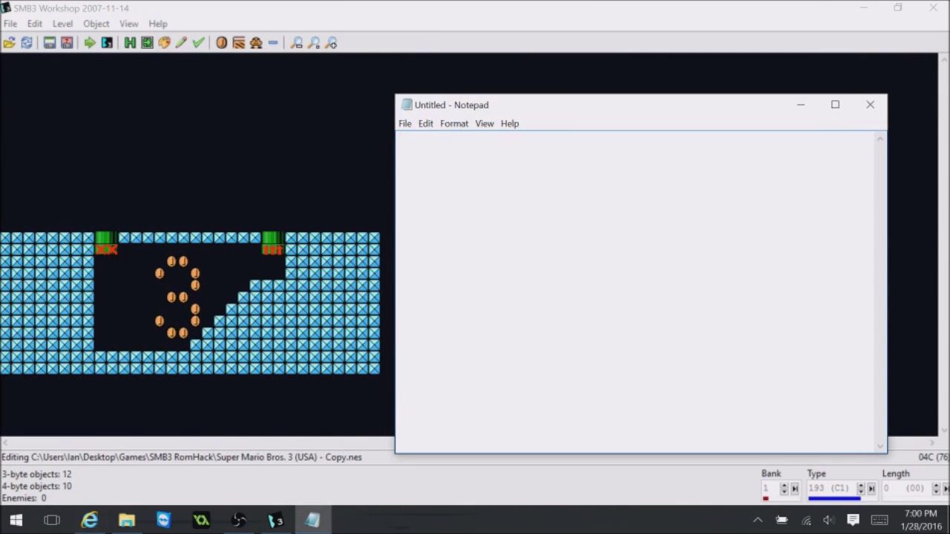
- Recheck the bonus area's exit pipe and load World 1, Level 1 again
left_click(273, 245)
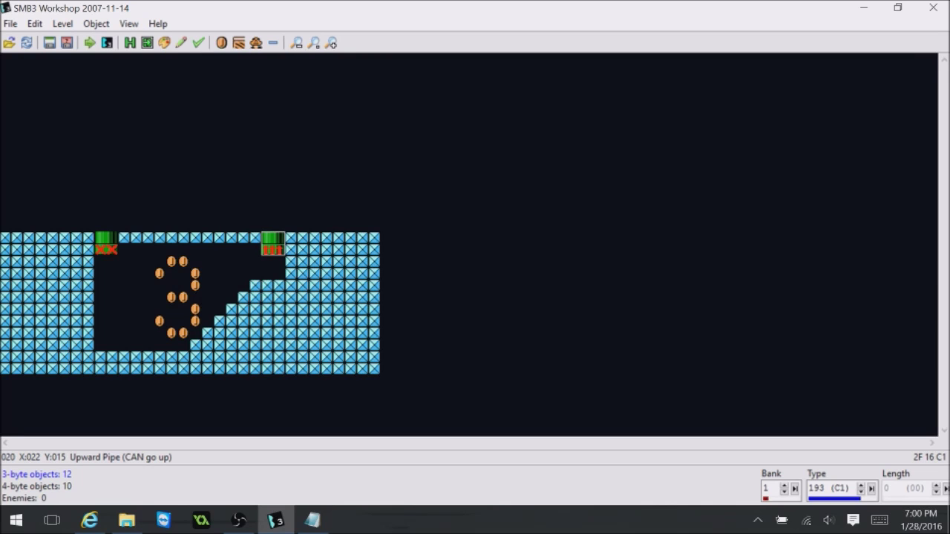
key("ctrl+o")
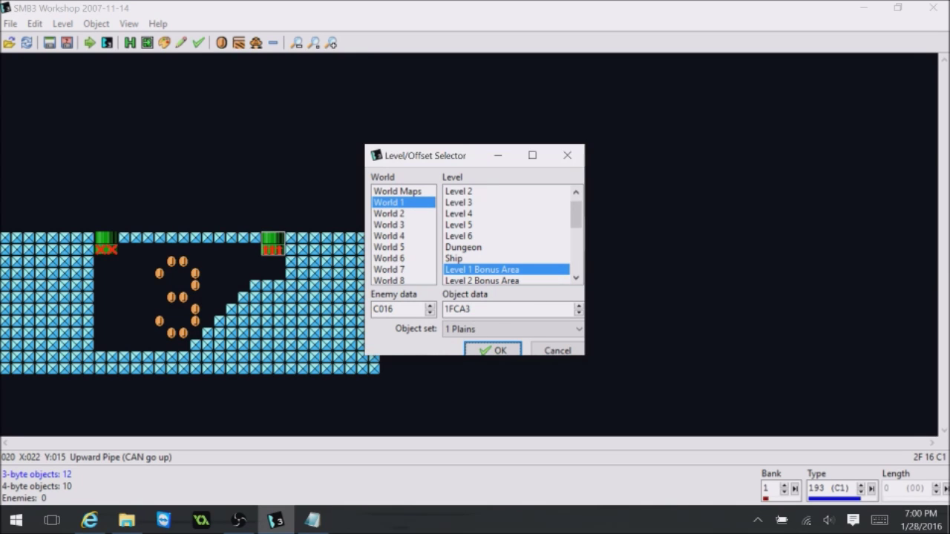
left_click_drag(576, 214, 576, 207)
left_click(459, 191)
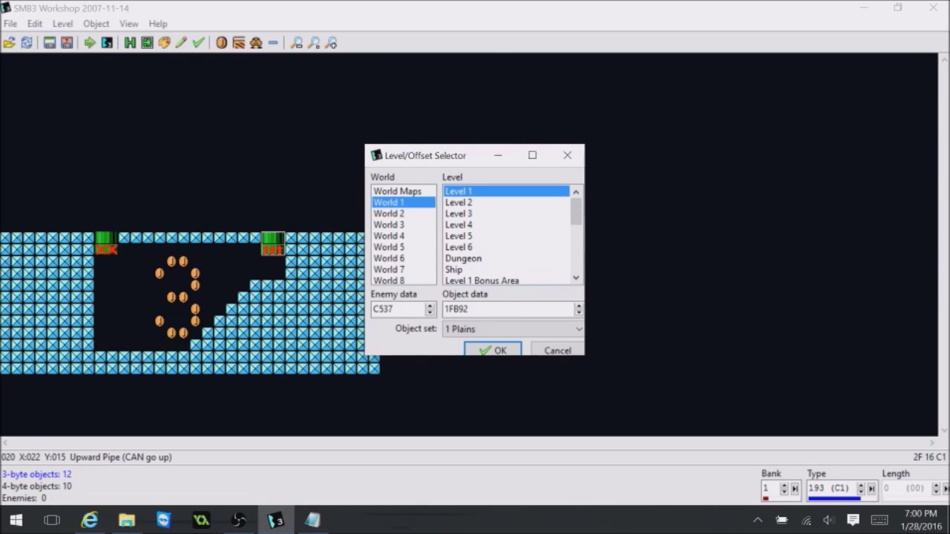
key("Return")
- Raise the first downward pipe in the level to Y 19 and change its type to Downward Pipe (CAN go down)
mouse_move(214, 443)
left_mouse_down()
mouse_move(371, 443)
mouse_move(231, 442)
left_mouse_up()
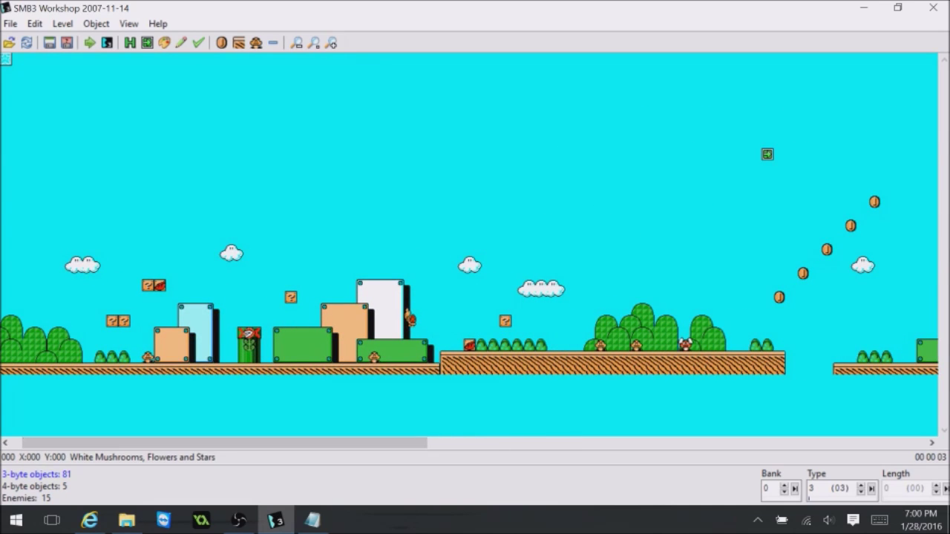
left_click(250, 351)
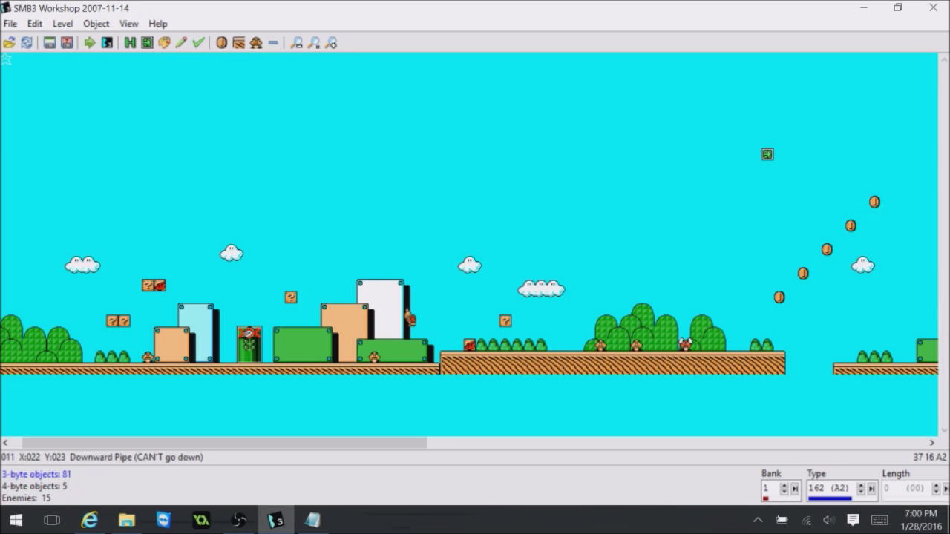
left_click_drag(250, 343, 249, 296)
scroll(249, 295, "up", 14)
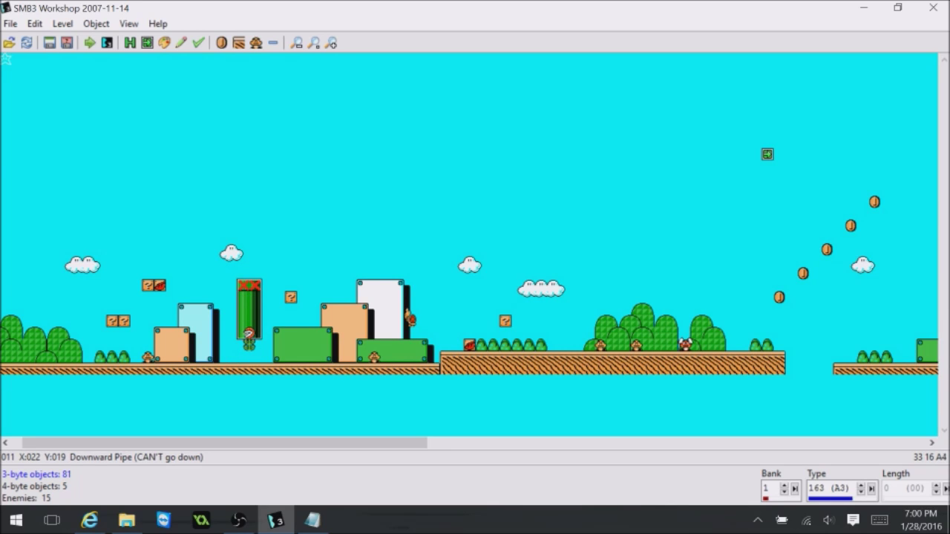
scroll(249, 305, "up", 5)
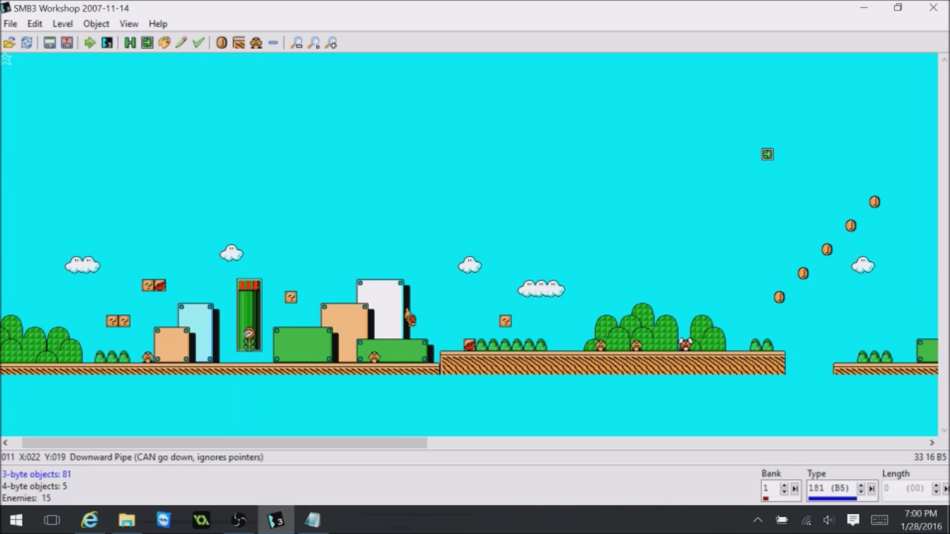
scroll(250, 319, "up", 1)
scroll(249, 319, "down", 20)
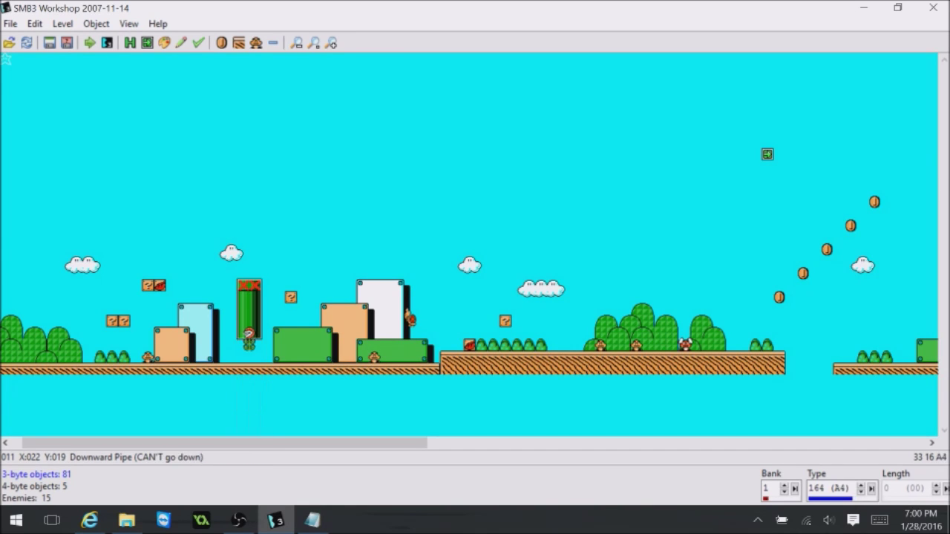
scroll(249, 334, "down", 7)
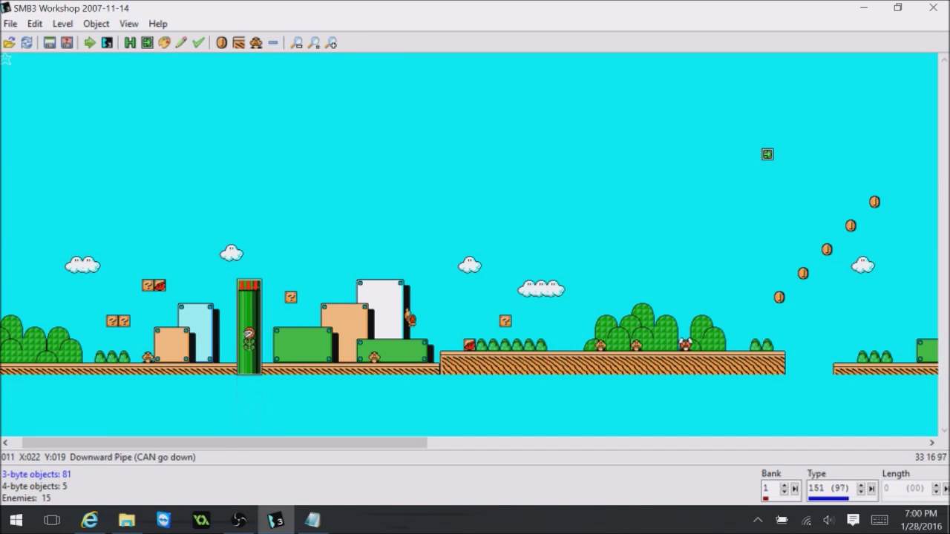
scroll(249, 334, "up", 1)
- Reposition the enterable pipe at X 22, Y 17 and set its type to 152 (98) so its base meets the ground
left_click_drag(249, 334, 250, 298)
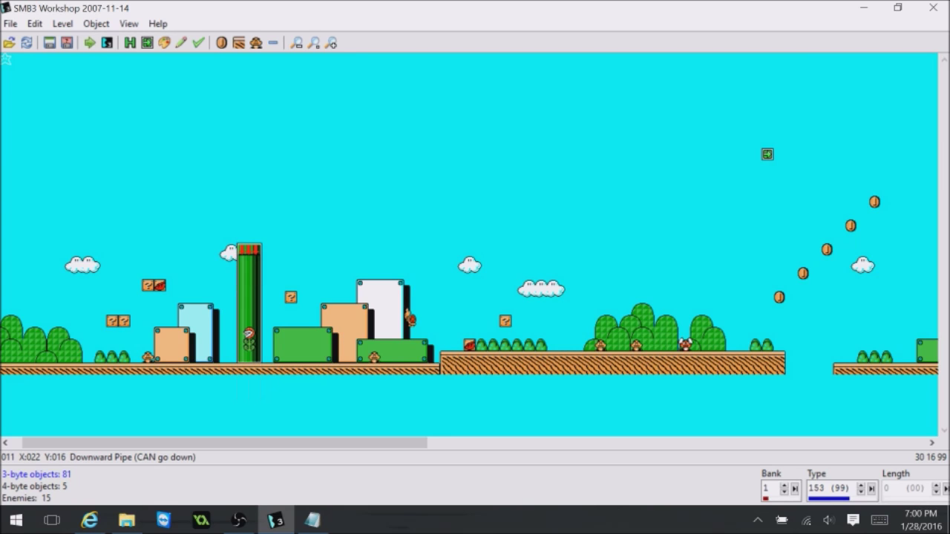
scroll(250, 298, "down", 1)
key("Down")
left_click(319, 208)
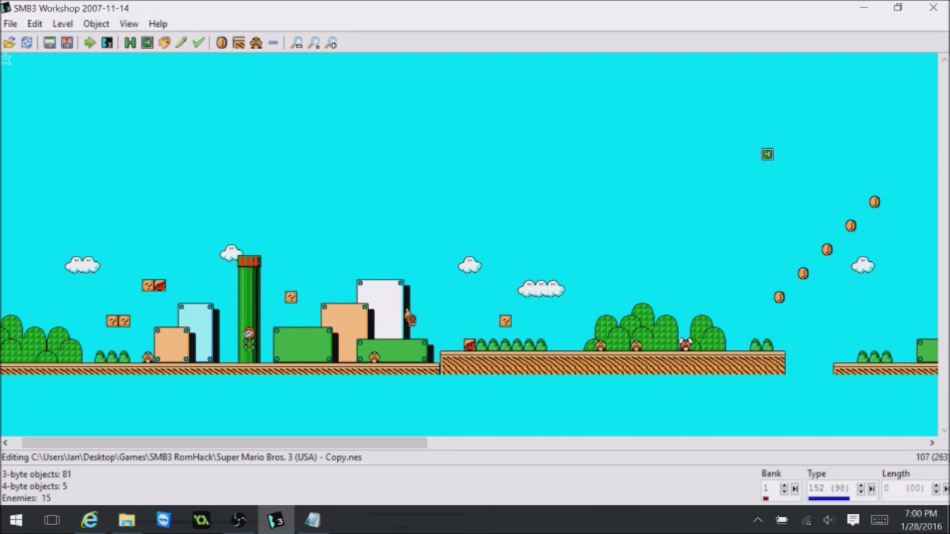
left_click(249, 297)
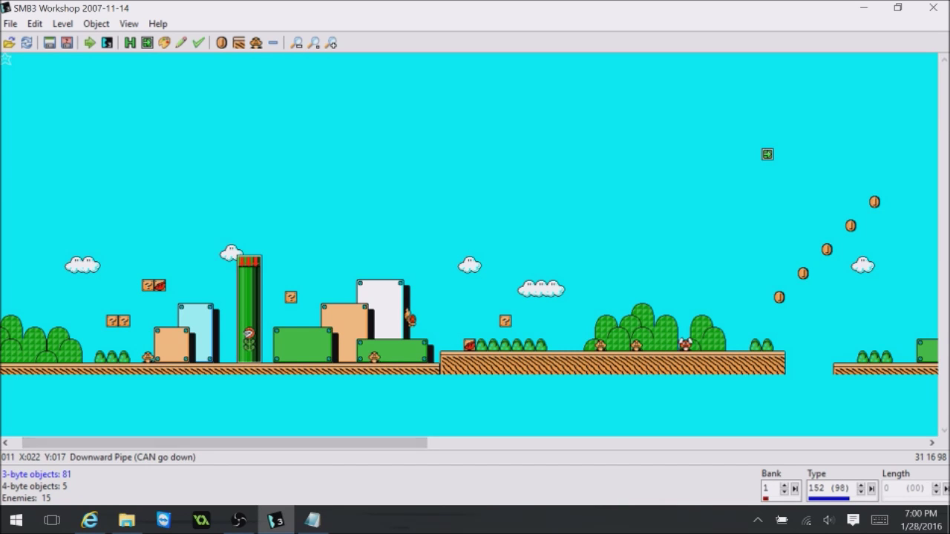
- Check the tall pipe and the wooden blocks under it near the level's end, and add a 3-byte object at the pipe's top
left_click_drag(224, 443, 723, 443)
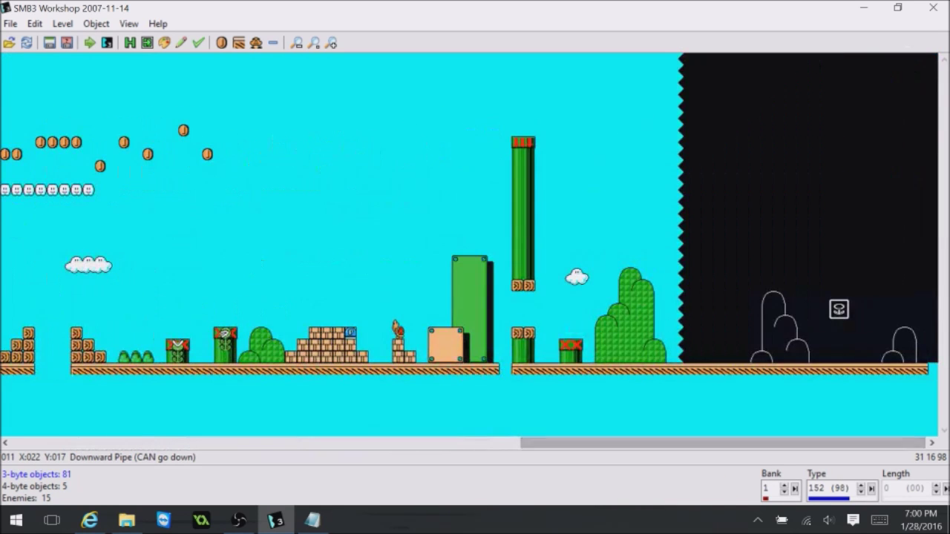
left_click(523, 210)
left_click(524, 286)
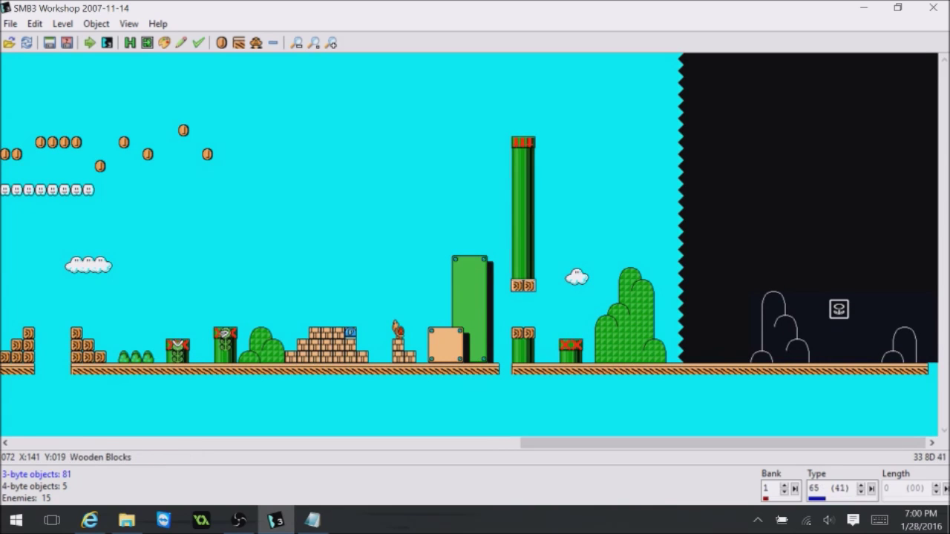
left_click(97, 24)
left_click(57, 40)
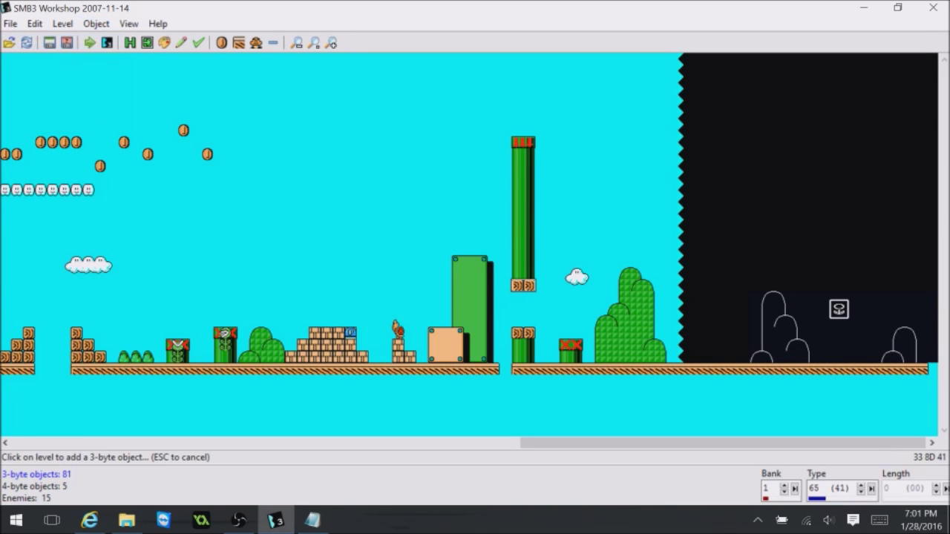
left_click(517, 131)
left_click(586, 163)
left_click_drag(722, 443, 521, 443)
scroll(469, 251, "left", 10)
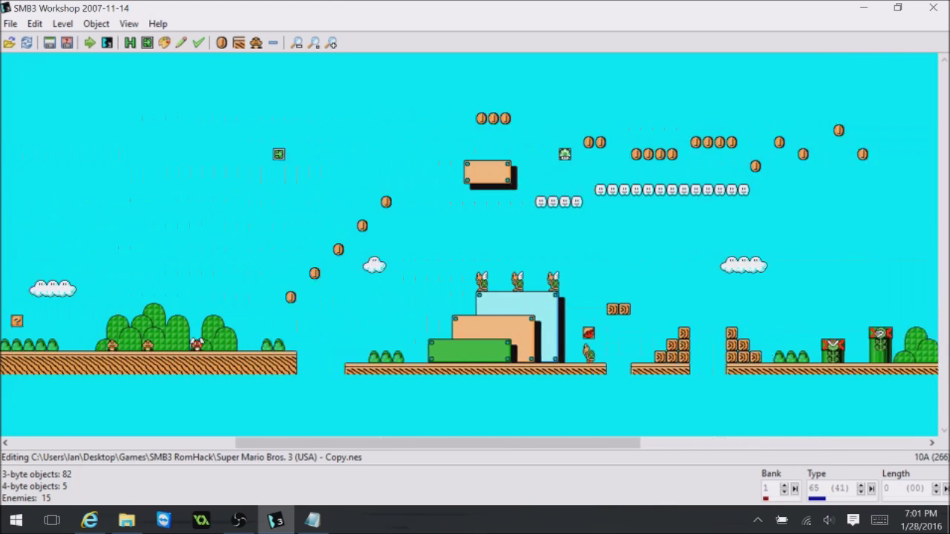
scroll(470, 251, "left", 5)
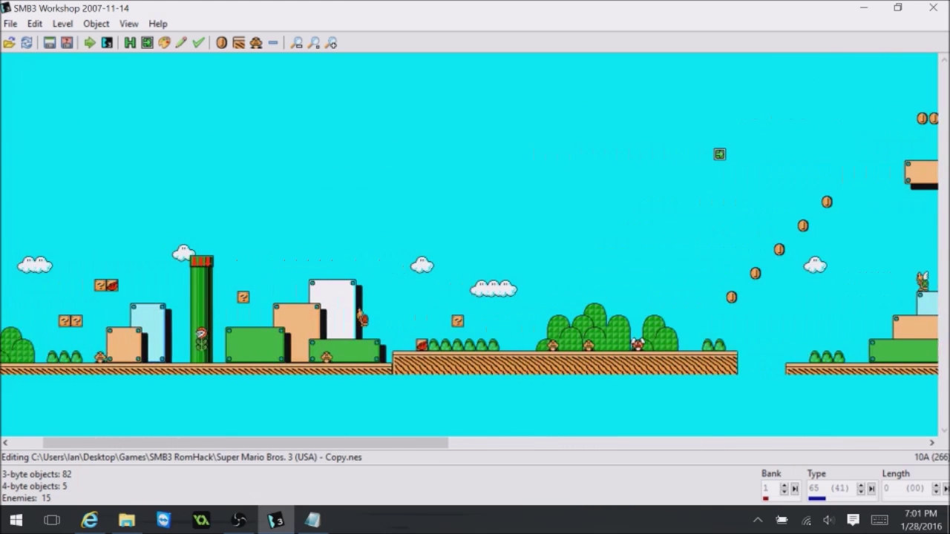
- Select the tall enterable pipe near the level's start and note its position in Notepad as x=22 and y=17
left_click_drag(240, 443, 235, 443)
left_click(225, 308)
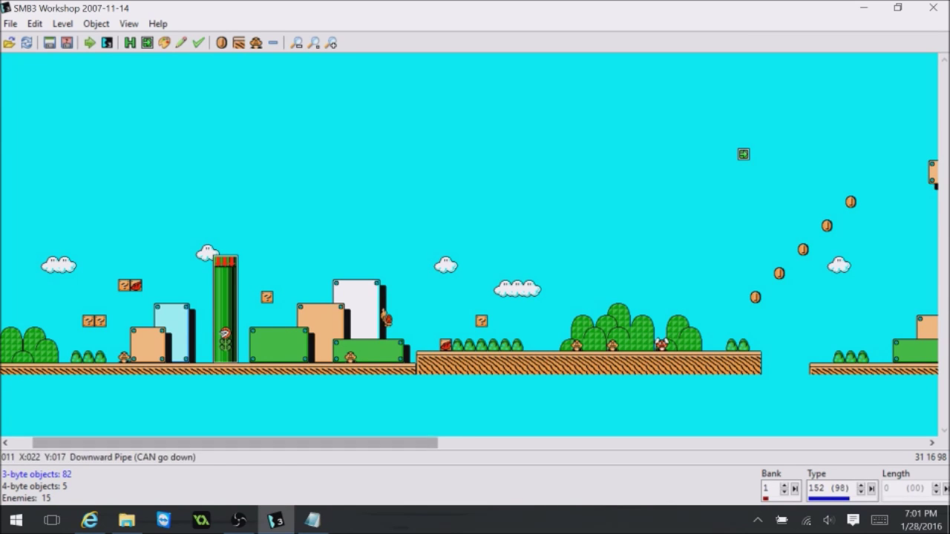
left_click(312, 519)
type("x=22")
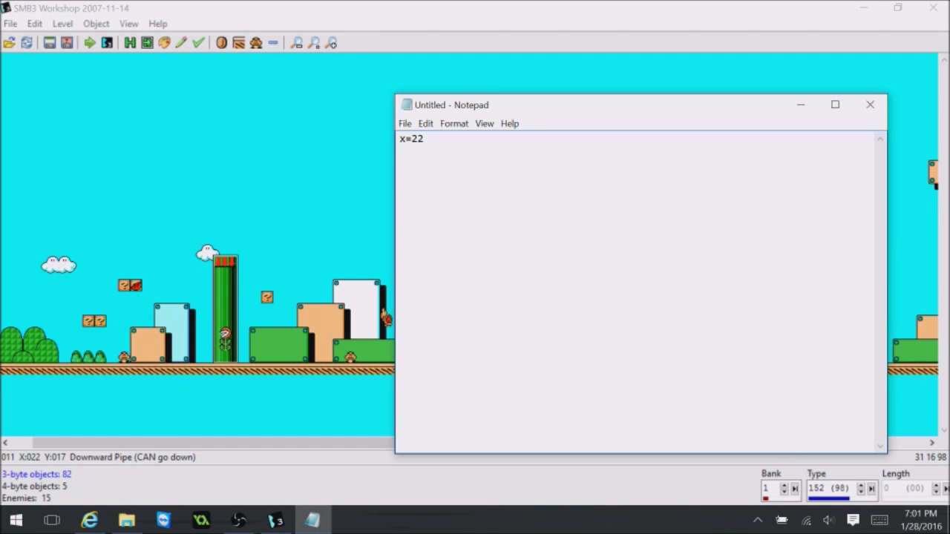
key("Return")
type("y=17")
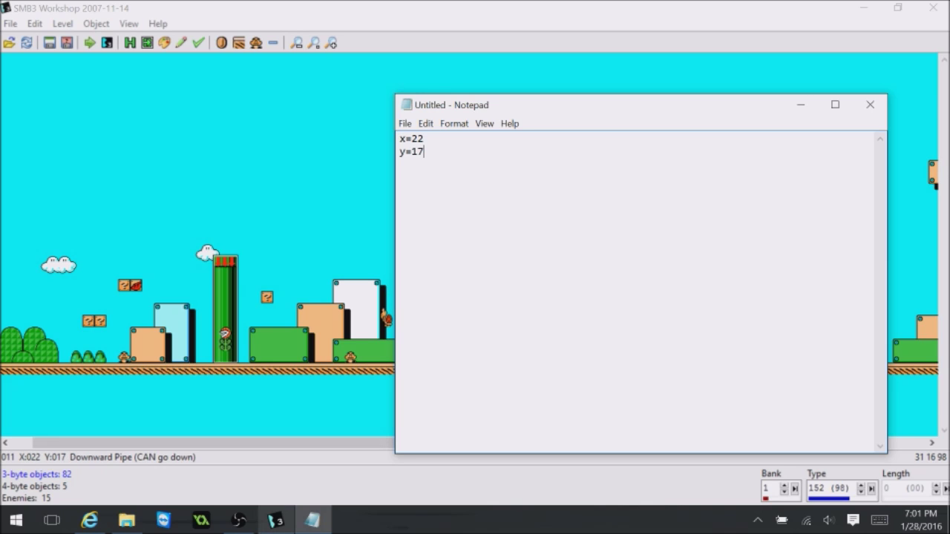
- Switch to the browser's decimal-to-hexadecimal converter and convert the pipe's X position, 22, to hexadecimal
left_click(275, 521)
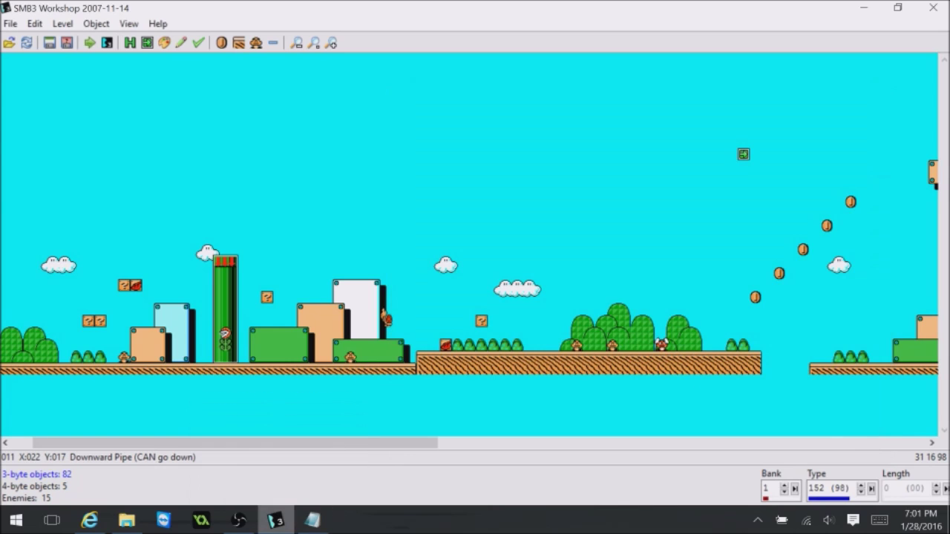
left_click(89, 520)
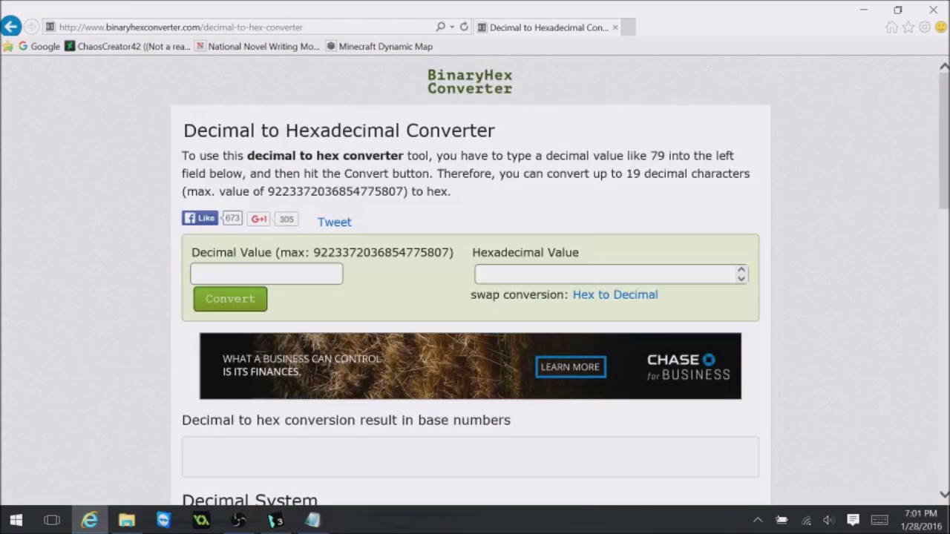
type("22")
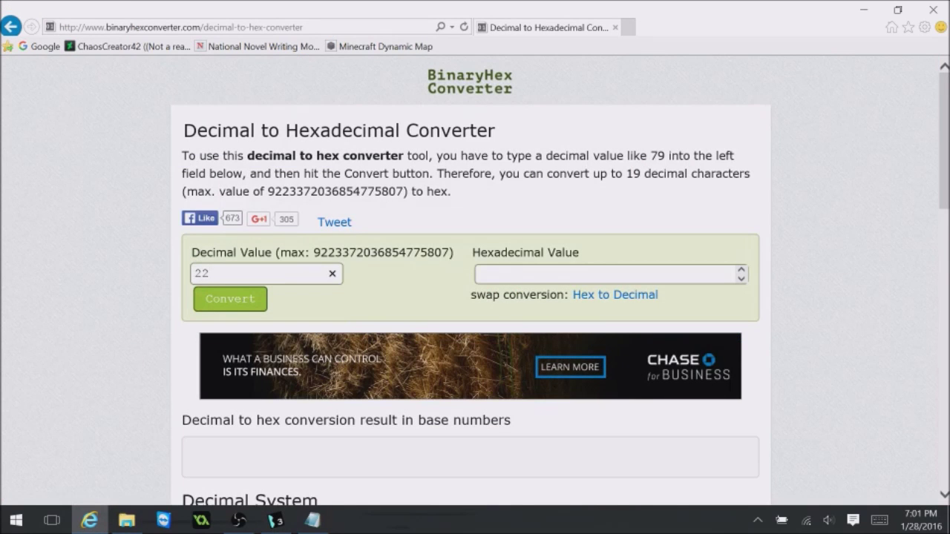
key("Return")
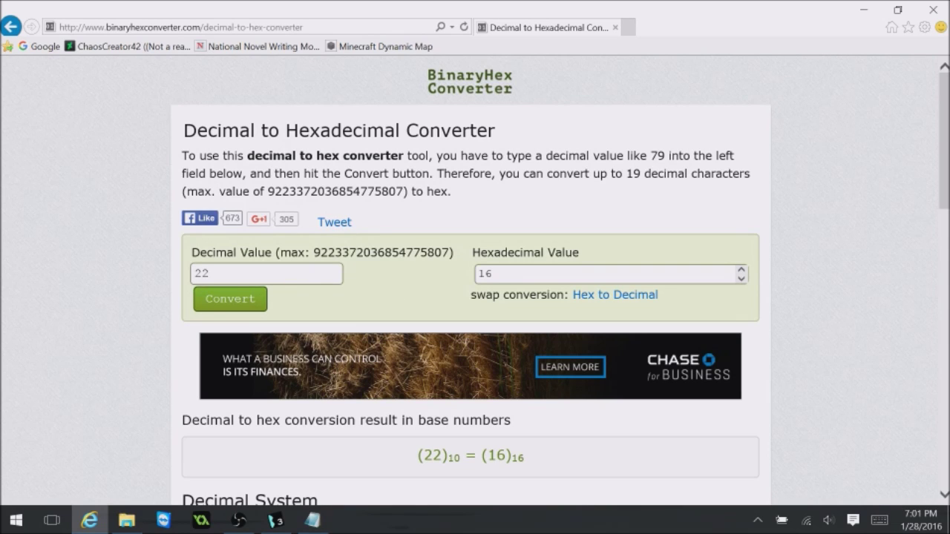
- Back in SMB3 Workshop, set the level pointer's entrance horizontal range to 10 - 1F so it covers the pipe's hexadecimal X position
left_click(275, 521)
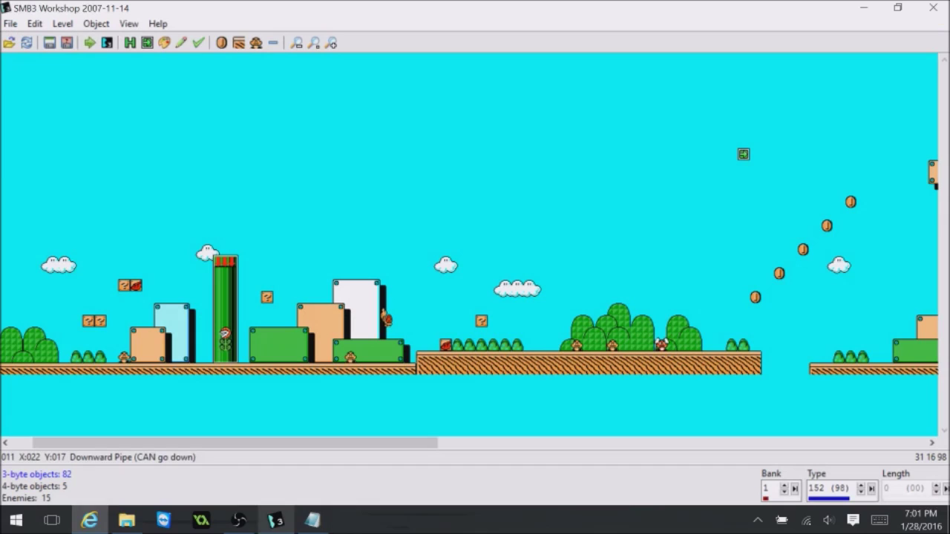
left_click(744, 154)
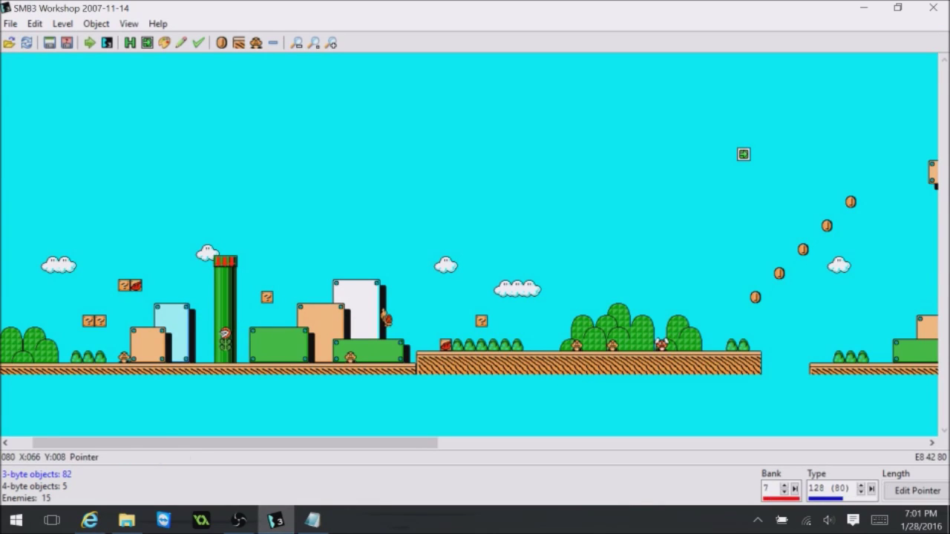
left_click(917, 490)
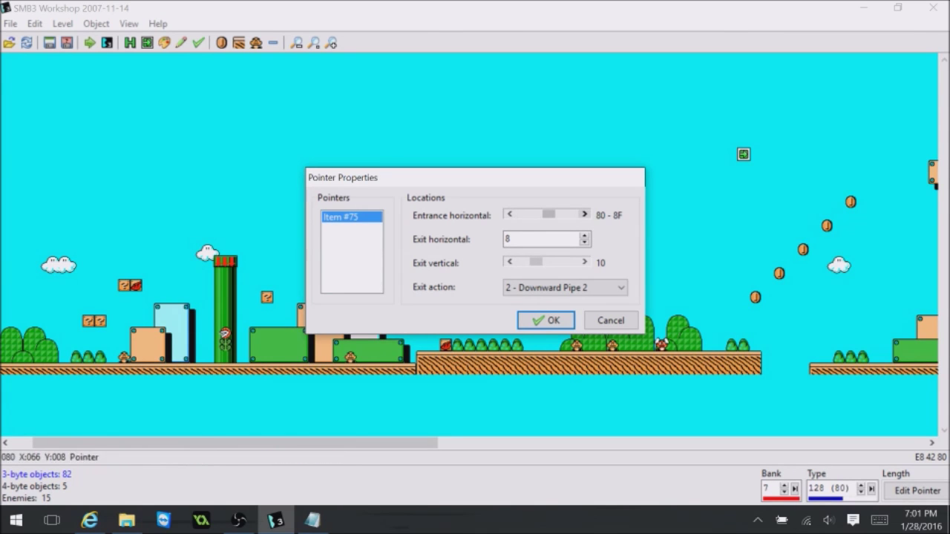
left_click(89, 520)
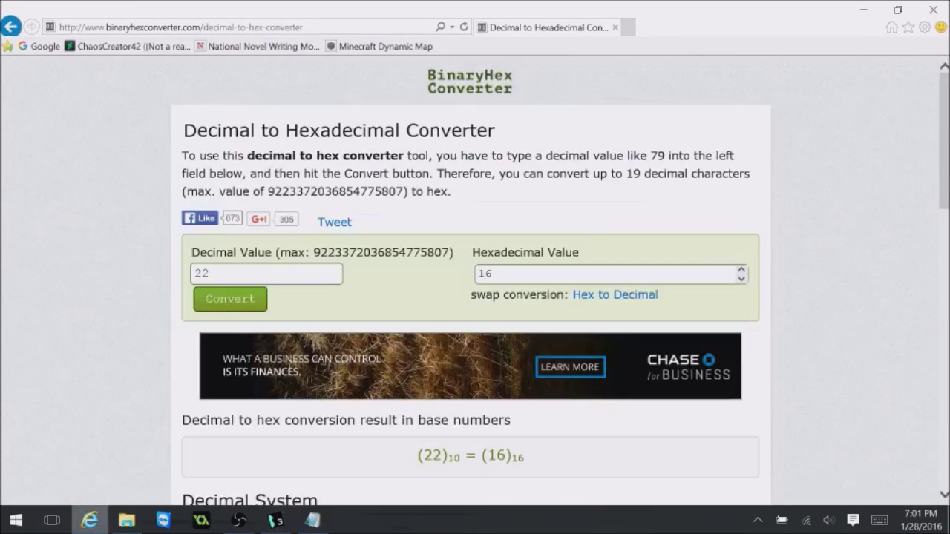
left_click(276, 520)
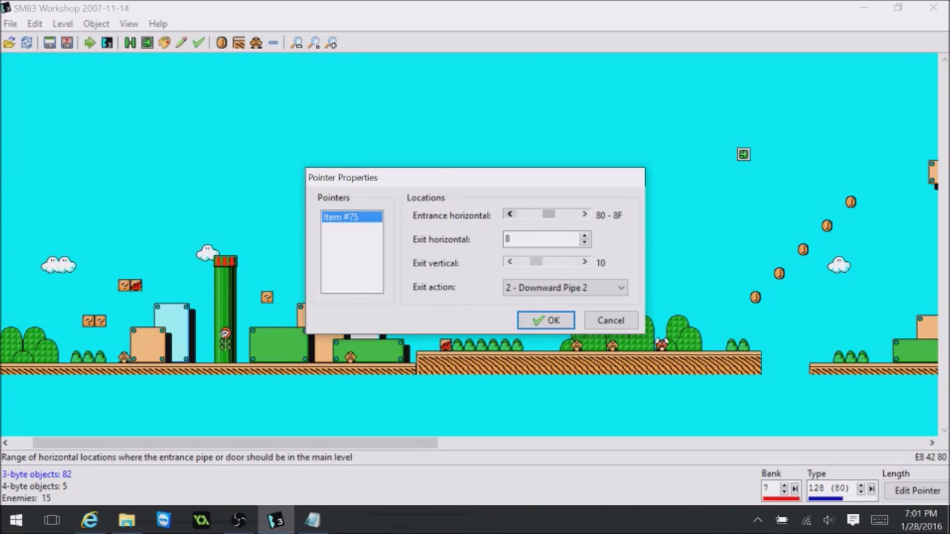
left_click(509, 215)
left_click(509, 214)
left_click(509, 215)
left_click(509, 214)
left_click(509, 214)
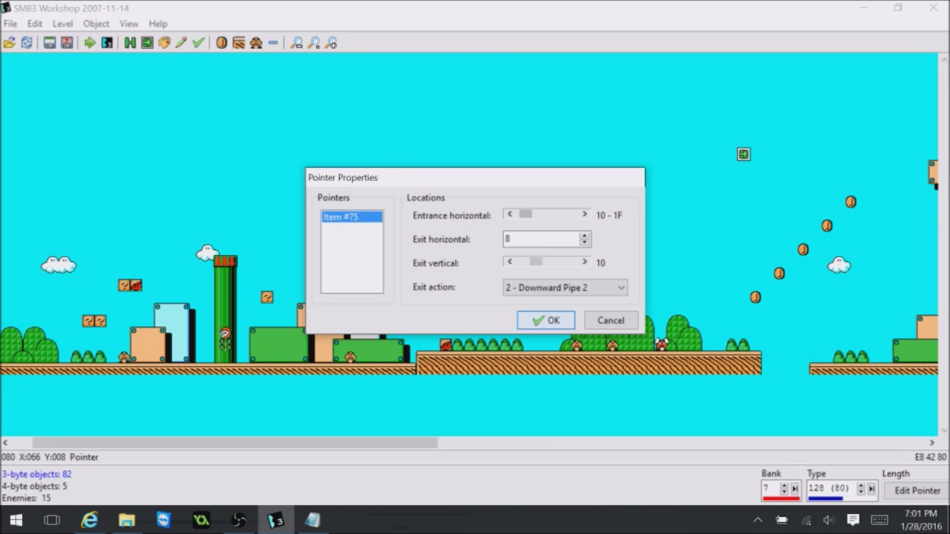
left_click(546, 320)
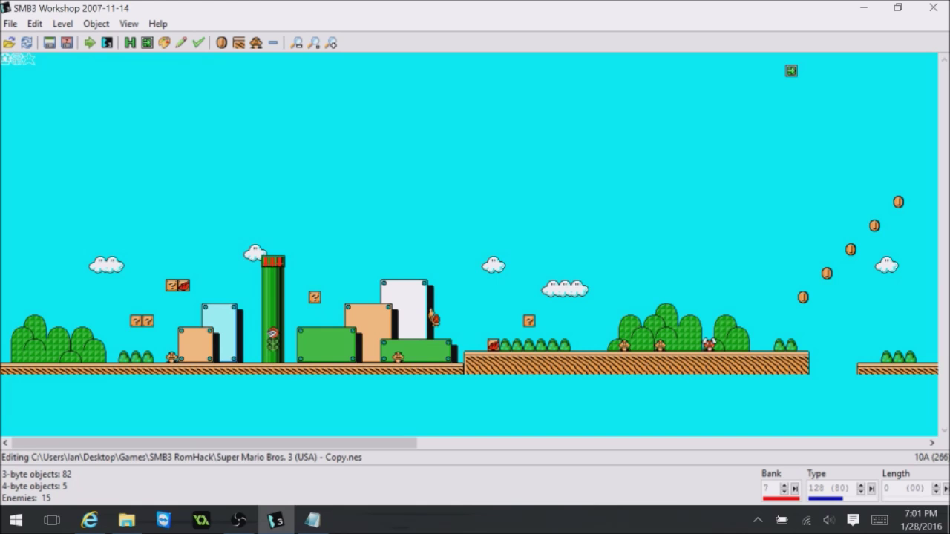
- Save the edited level to the ROM
left_click(10, 23)
left_click(29, 74)
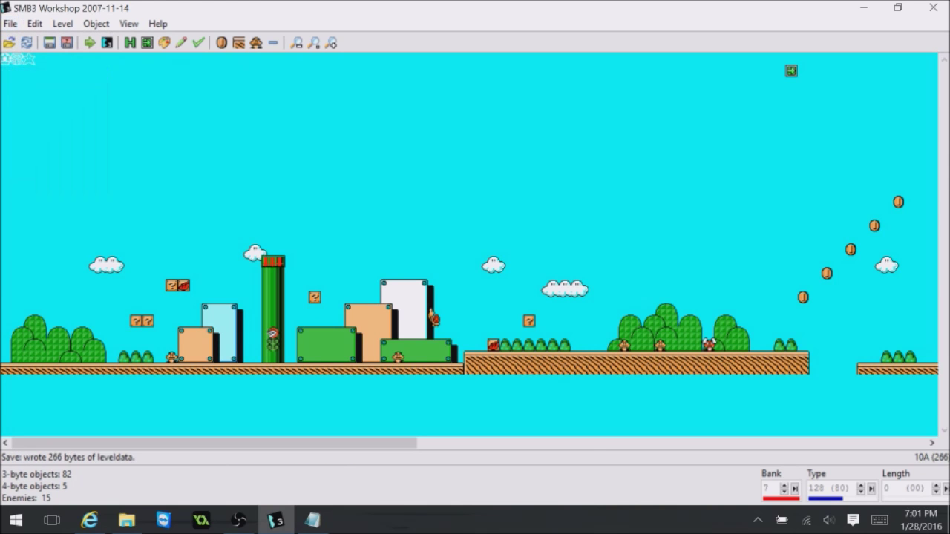
mouse_move(214, 443)
left_mouse_down()
mouse_move(619, 443)
mouse_move(214, 443)
left_mouse_up()
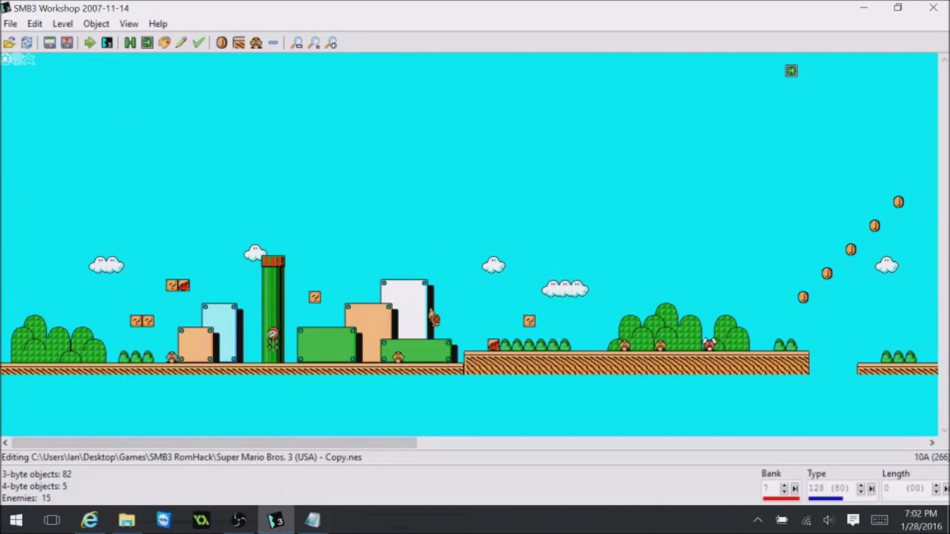
left_click(11, 24)
left_click(36, 75)
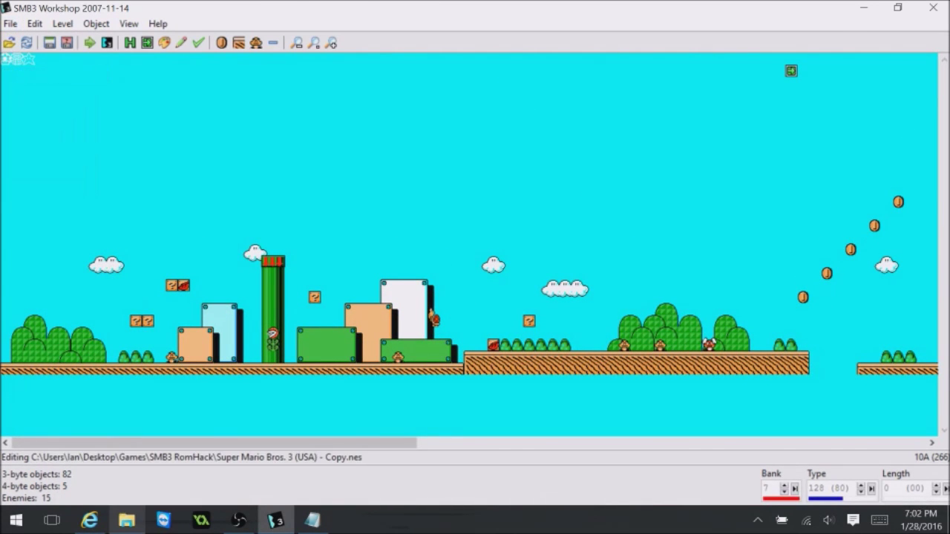
- Launch Jnes from the SMB3 RomHack folder and load the ROM Super Mario Bros. 3 (USA) - Copy
left_click(127, 520)
left_click(386, 408)
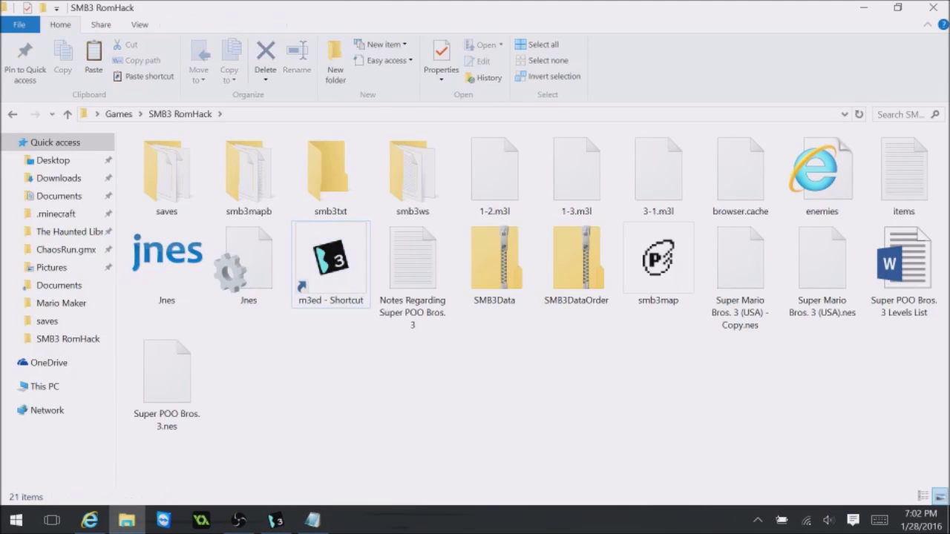
key("Left")
key("Left")
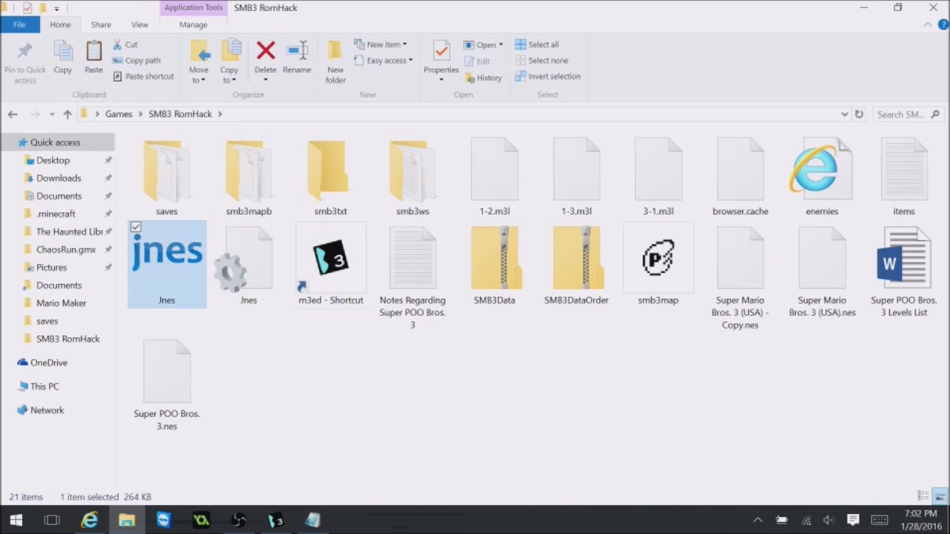
key("Return")
left_click(148, 240)
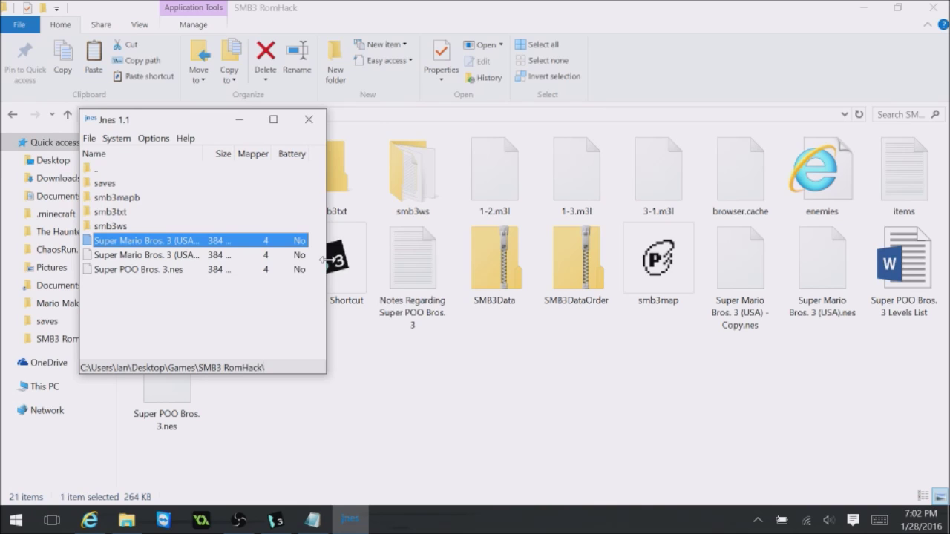
left_click_drag(326, 260, 455, 265)
key("Return")
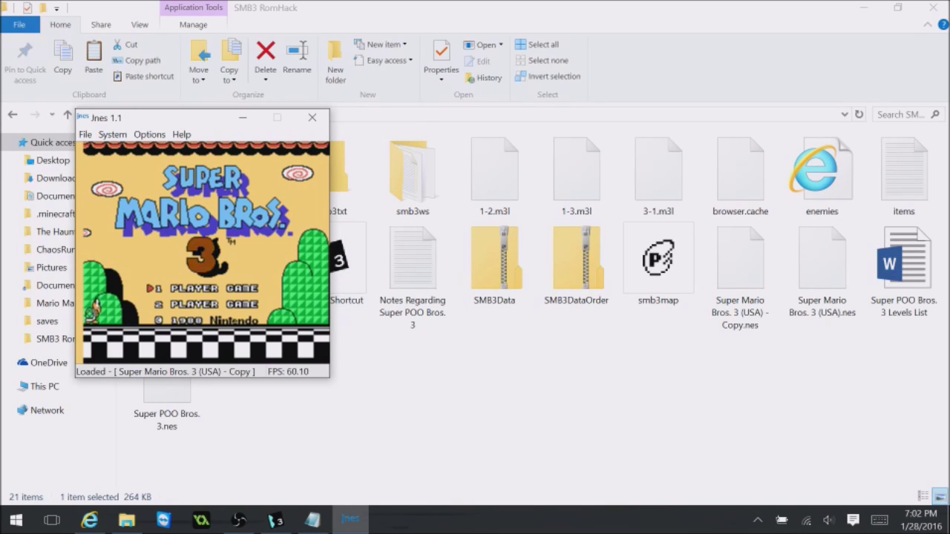
- Start a one-player game and enter Level 1 from the World 1 map
key("Return")
key("XF86AudioRaiseVolume")
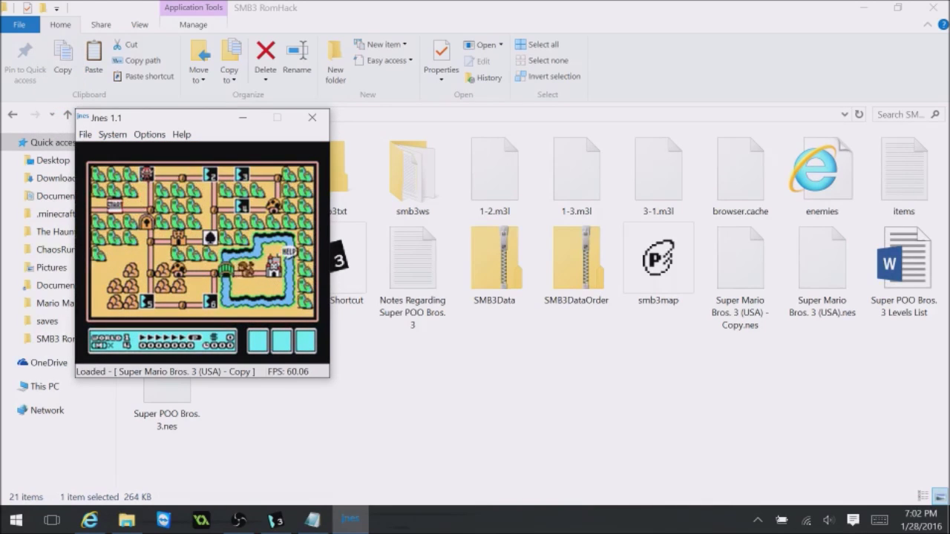
key("x")
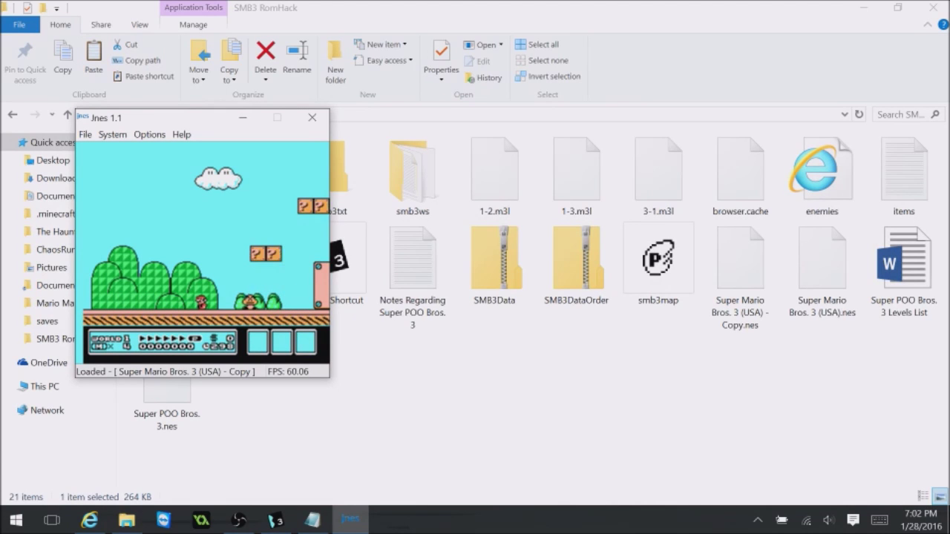
- Run and jump Mario over the blocks to the edited pipe and go down it into the bonus area
key("Right")
key("x")
key("x")
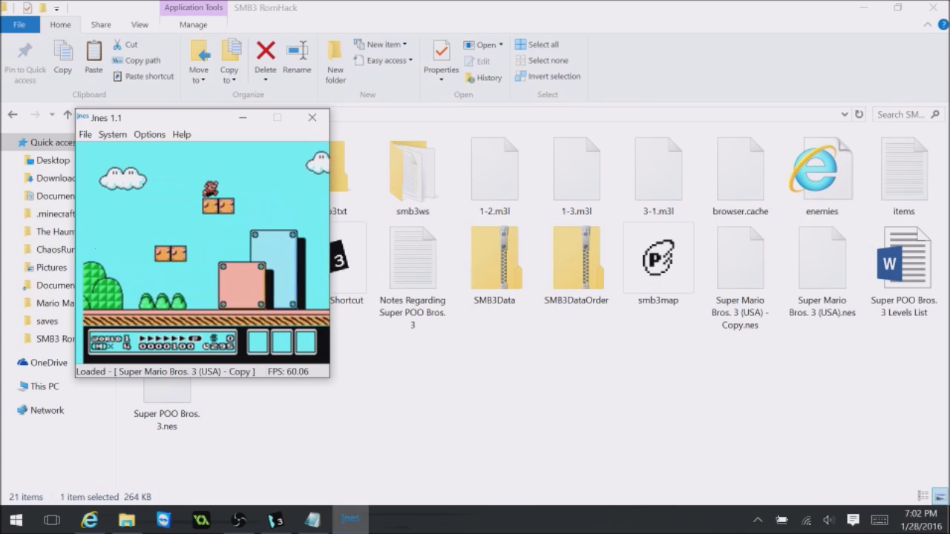
key("Right")
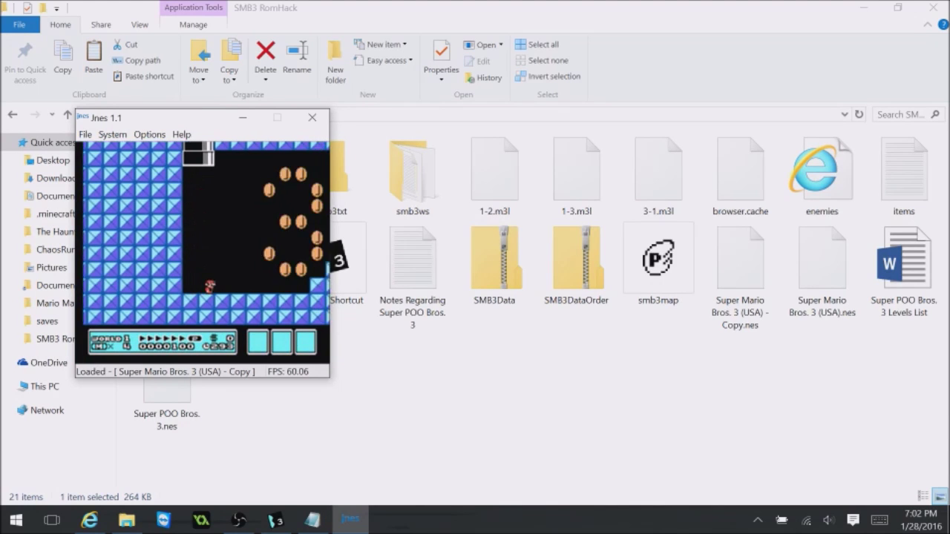
- Take Mario across the bonus room, go up its exit pipe, and close the emulator
key("Right")
key("x")
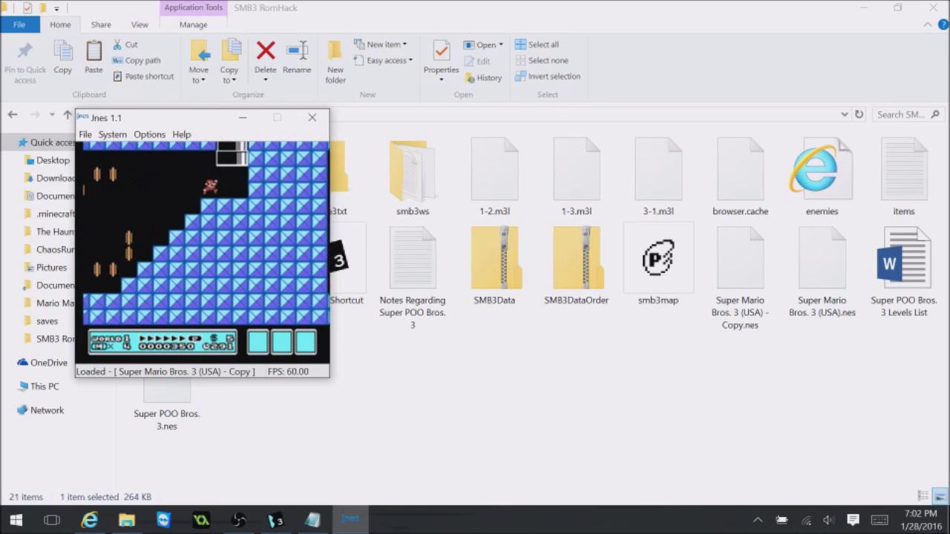
key("Right")
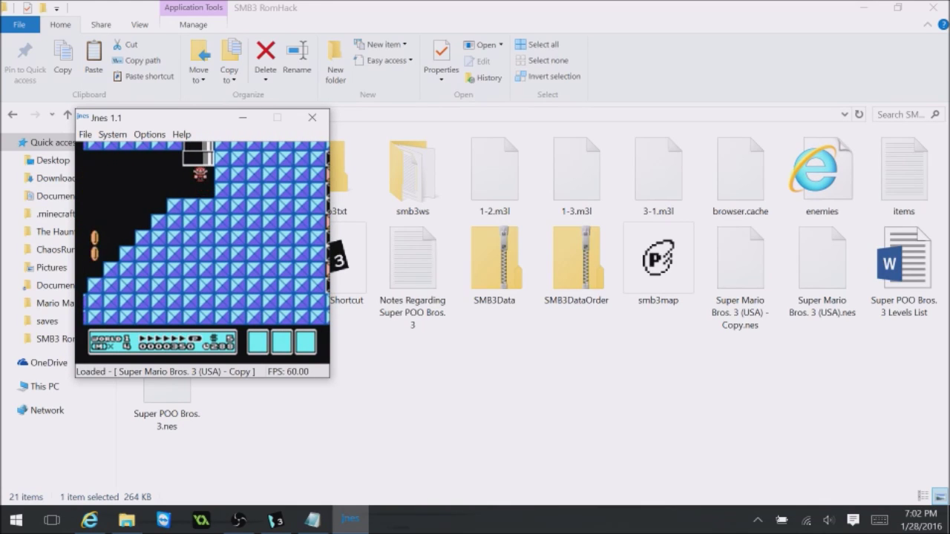
key("Up")
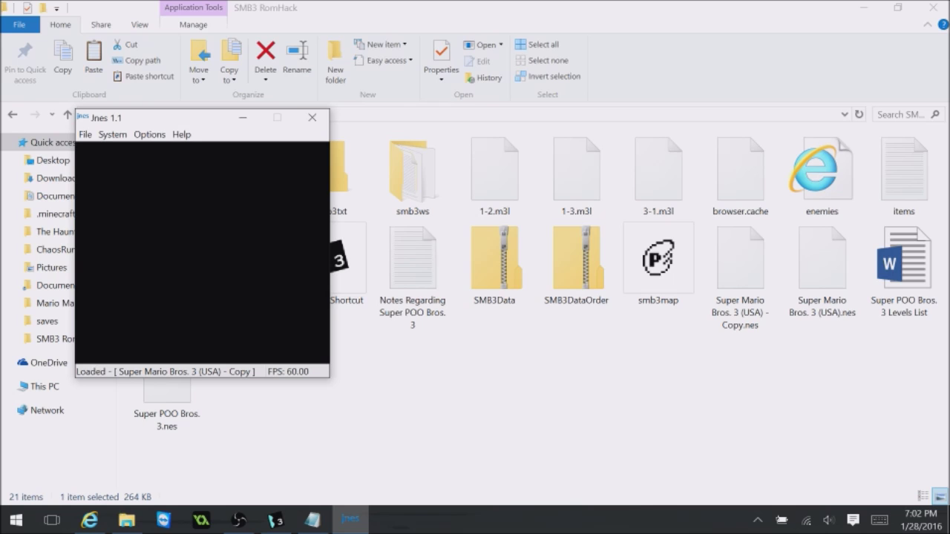
left_click(312, 117)
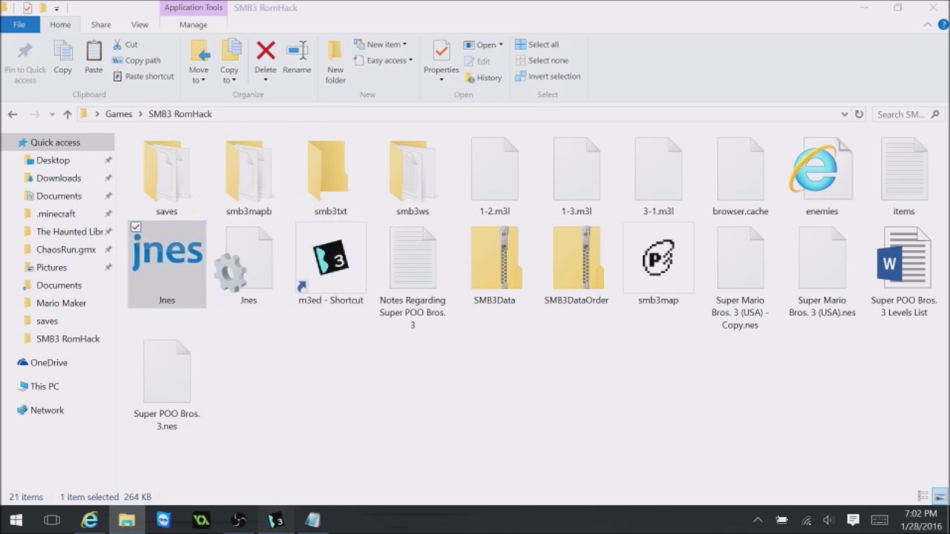
- Switch back to SMB3 Workshop and save the ROM again
left_click(275, 520)
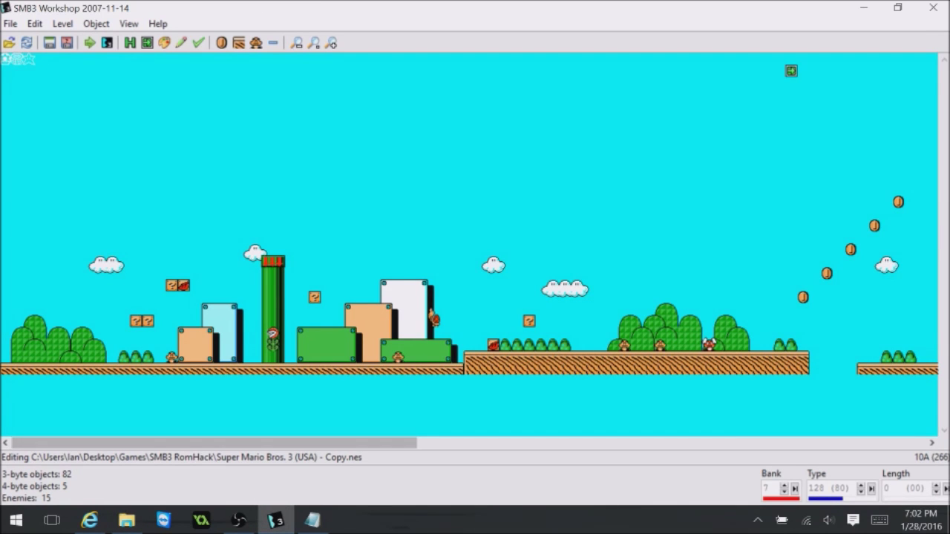
key("alt+f")
key("Down")
key("Down")
key("Return")
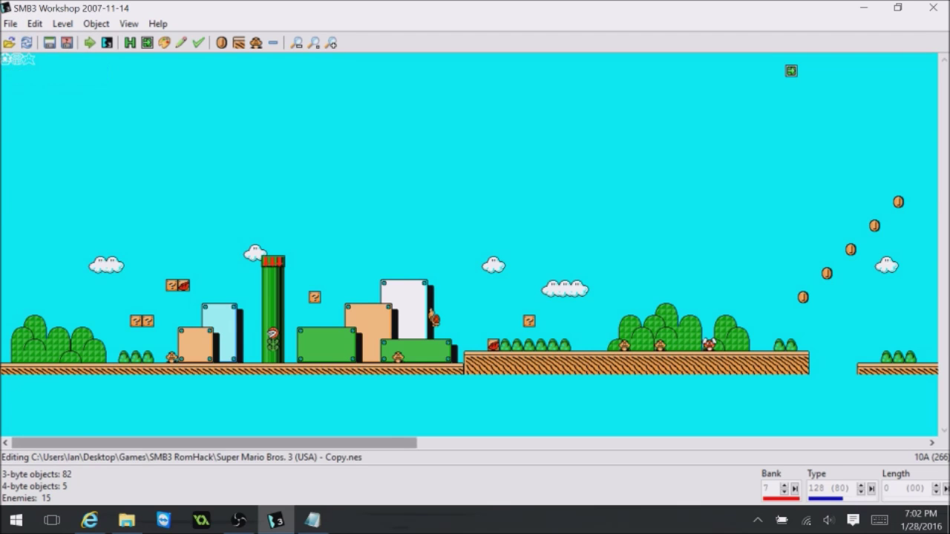
- Examine the pipes near the end of World 1, Level 1, including the tall one between wooden blocks
left_click_drag(213, 443, 723, 443)
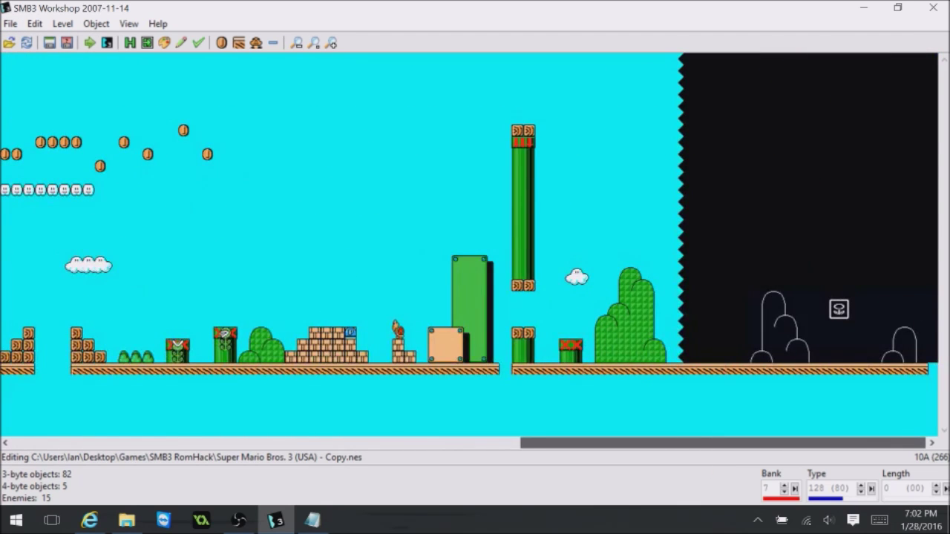
key("Left")
key("Left")
key("Left")
key("Left")
key("Left")
key("Left")
key("Left")
key("Left")
key("Left")
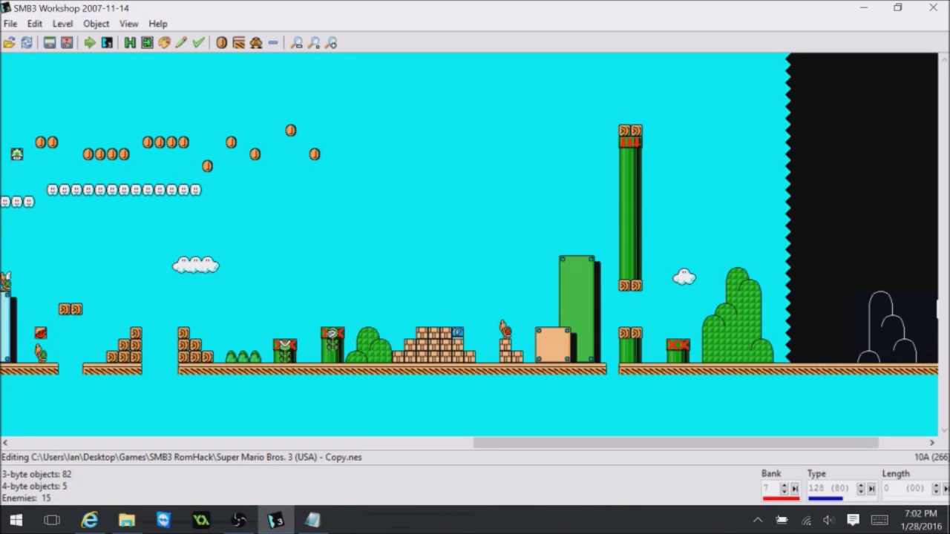
- Open the World 1 Level 1 Bonus Area for editing
key("ctrl+l")
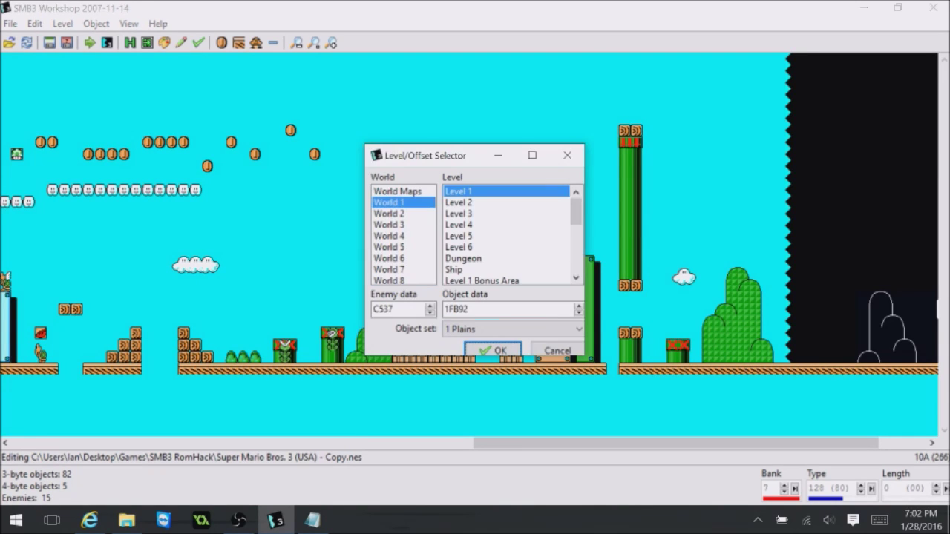
left_click(490, 280)
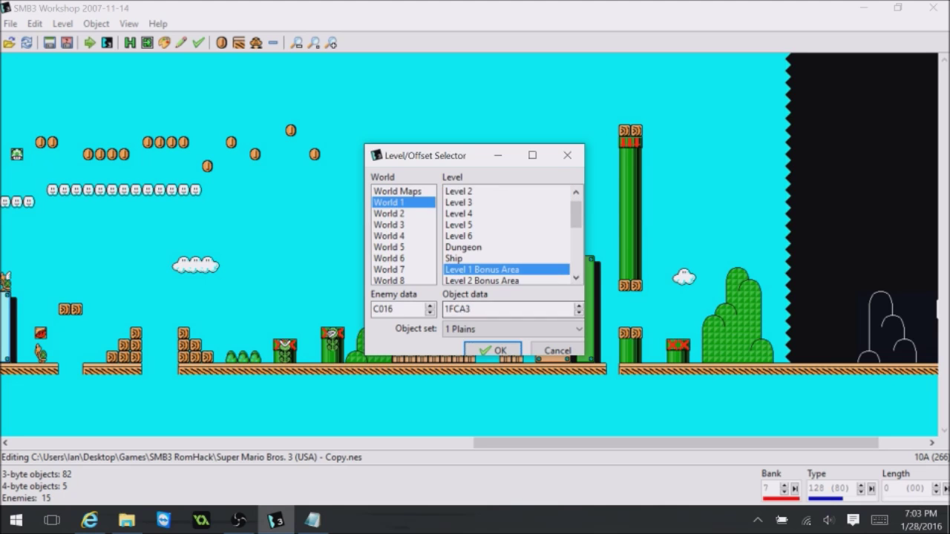
key("Return")
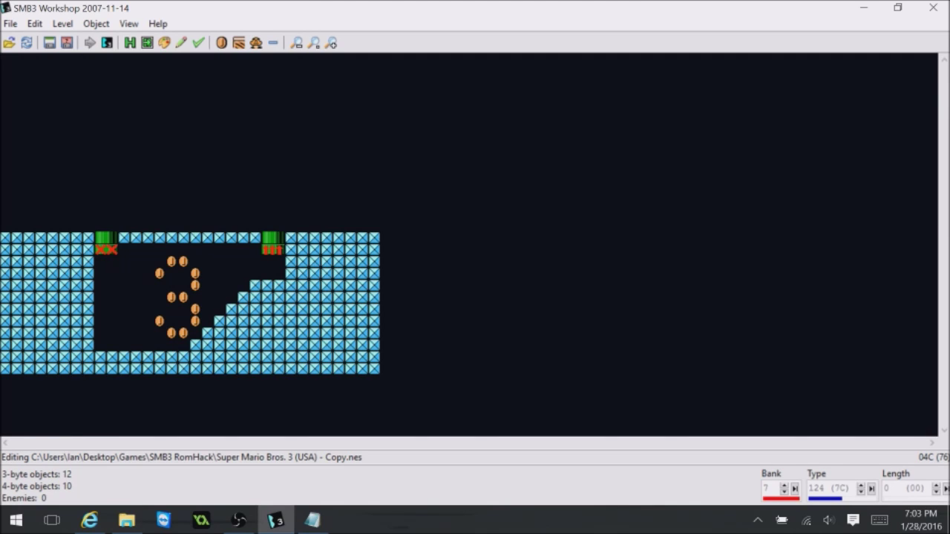
- Move the bonus room's entrance pipe to X 3, Y 0 and shift its blue X-block ceiling and two side walls up to Y 6
left_click(106, 244)
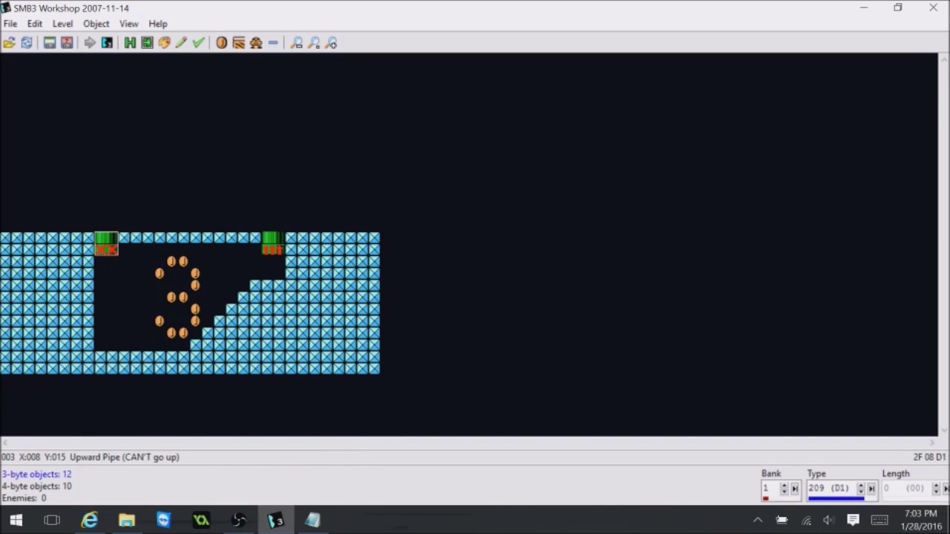
left_click_drag(106, 241, 46, 63)
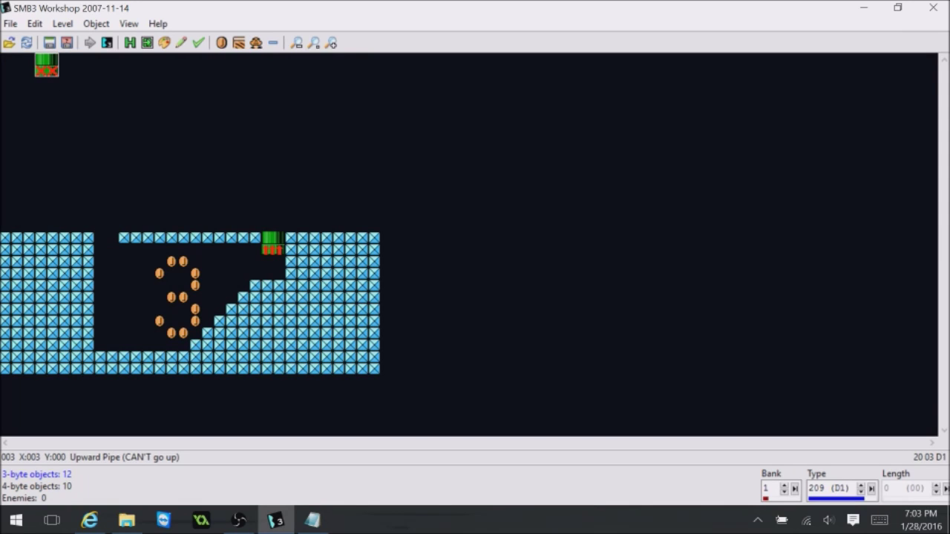
left_click_drag(148, 237, 31, 131)
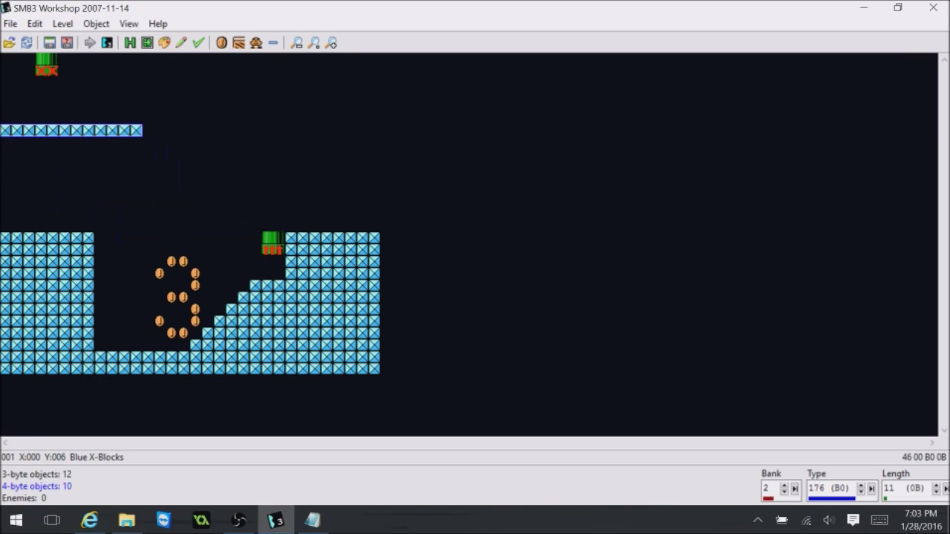
left_click_drag(47, 297, 47, 202)
left_click_drag(332, 305, 190, 196)
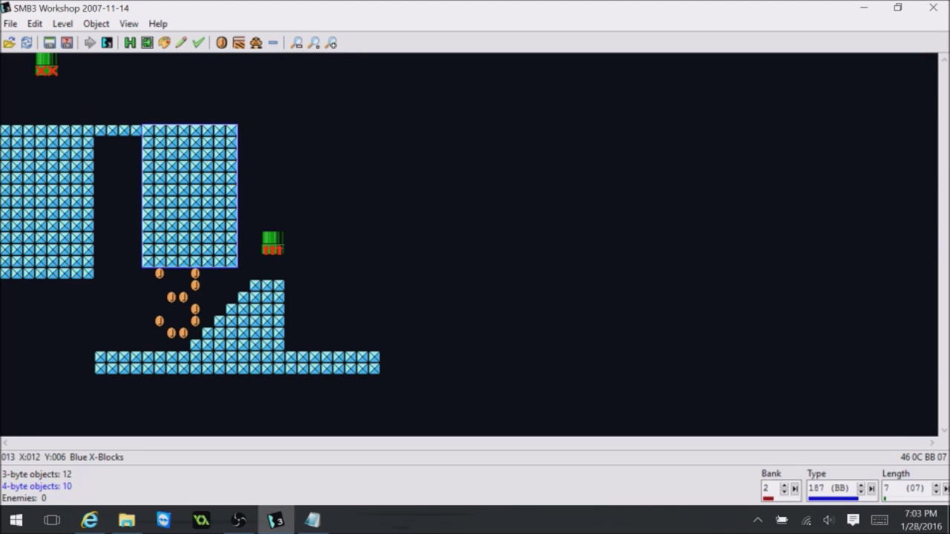
- Delete all the coins forming the number 3 in the bonus room
left_click(195, 274)
key("Delete")
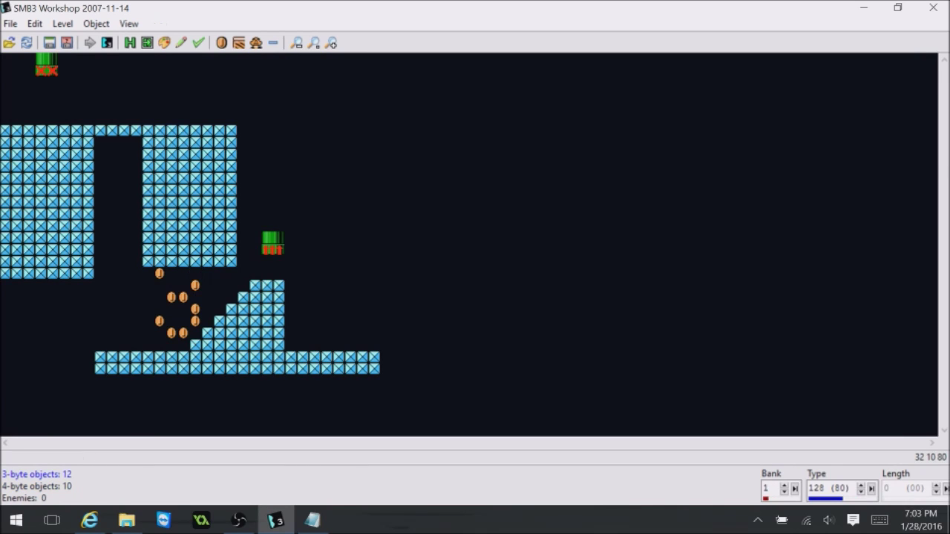
left_click(195, 285)
key("Delete")
key("Delete")
key("Delete")
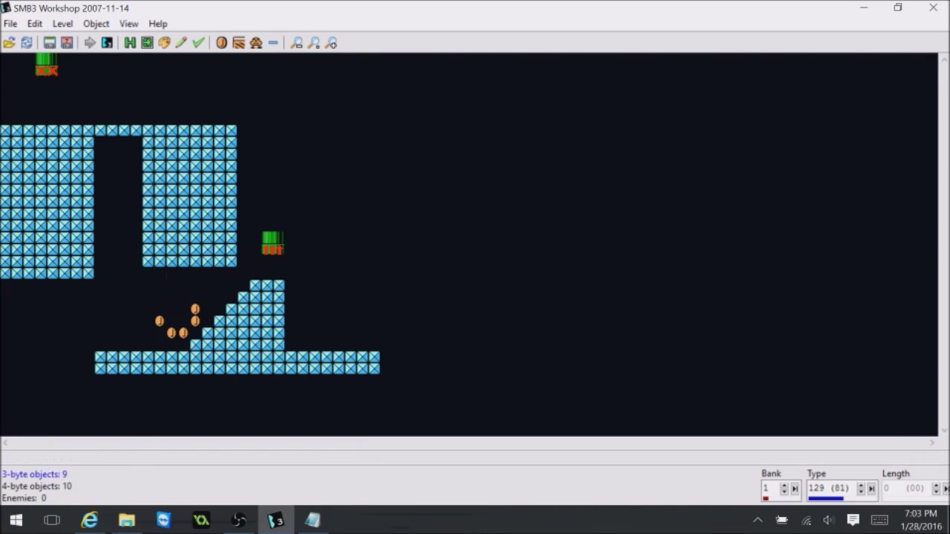
key("Delete")
key("Delete")
key("Delete")
key("Delete")
key("Delete")
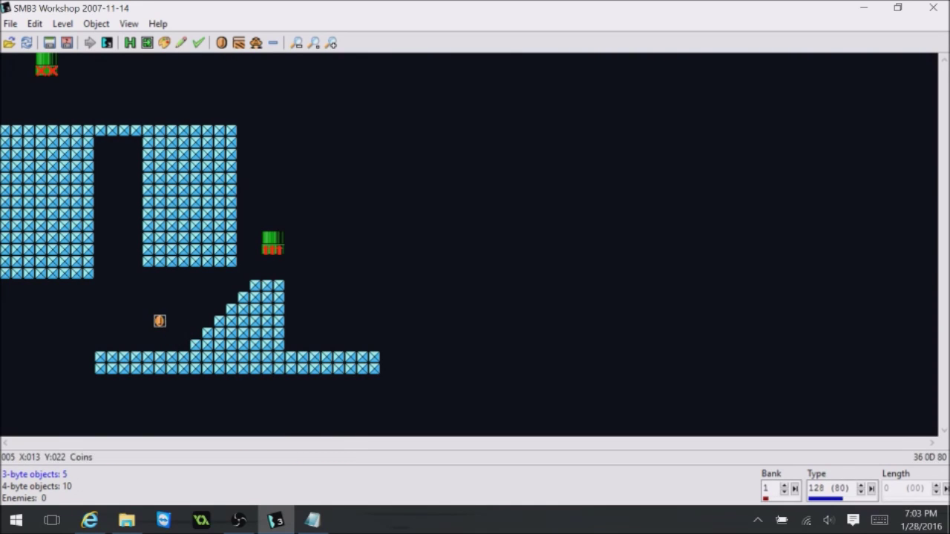
key("Delete")
- Delete every column of the blue X-block staircase in the bonus room
key("Delete")
key("Delete")
key("Delete")
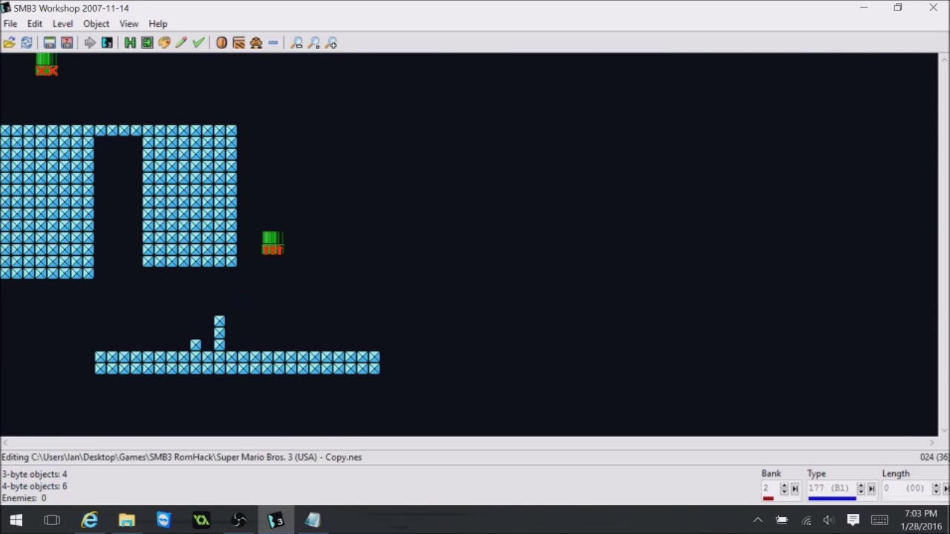
left_click(195, 345)
key("Delete")
- Move the two-row block floor up against the raised blocks as a walkway and place the exit pipe at X 31, Y 0
left_click_drag(195, 358, 338, 132)
left_click_drag(272, 244, 380, 65)
left_click(386, 100)
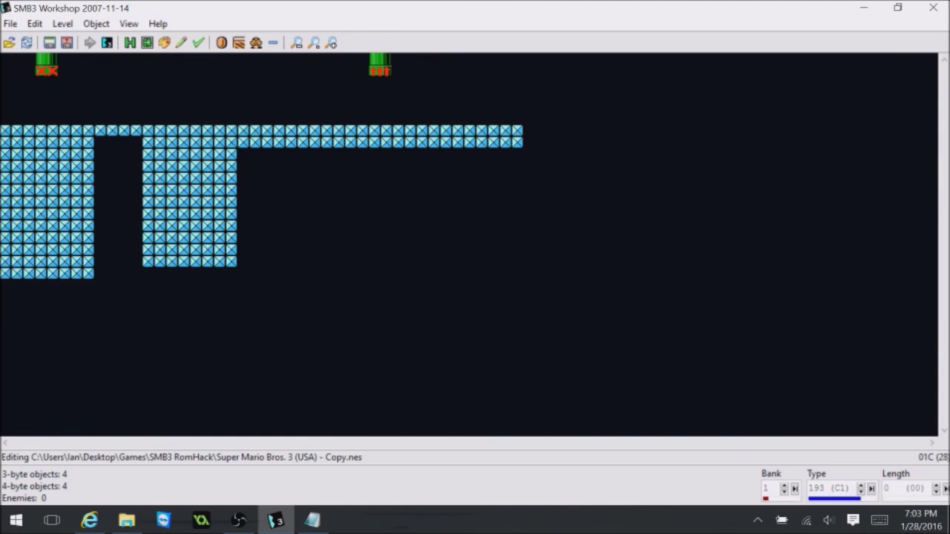
- Increase the bonus area's level length in the level header and save the ROM
left_click(11, 23)
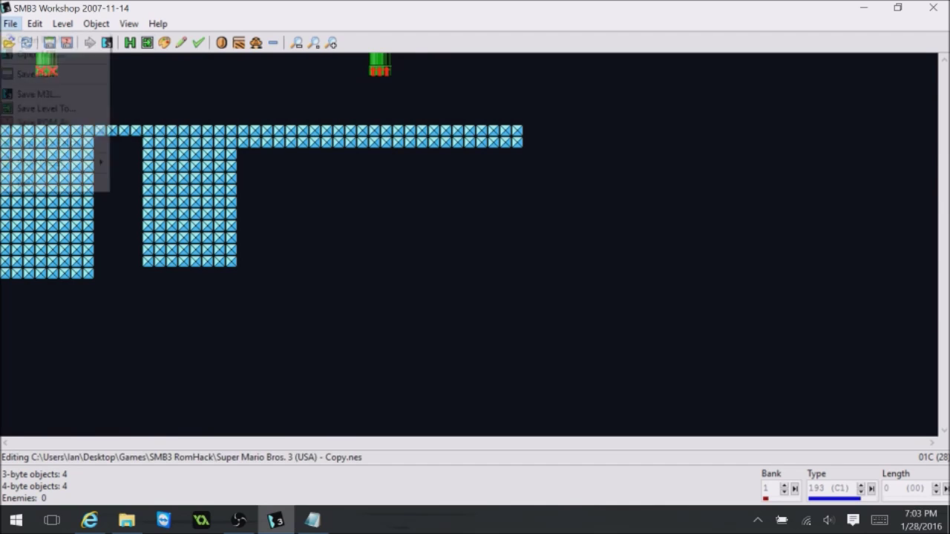
left_click(37, 73)
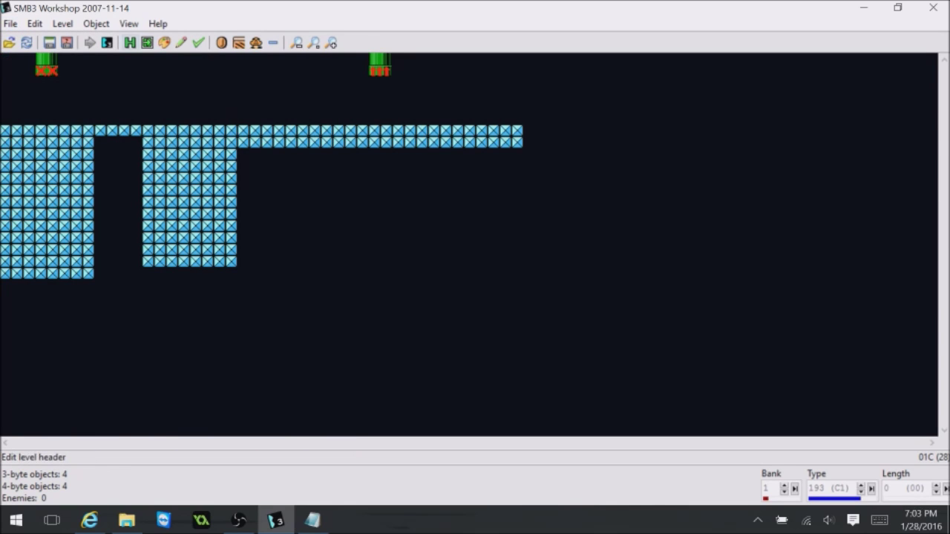
left_click(129, 42)
left_click(393, 196)
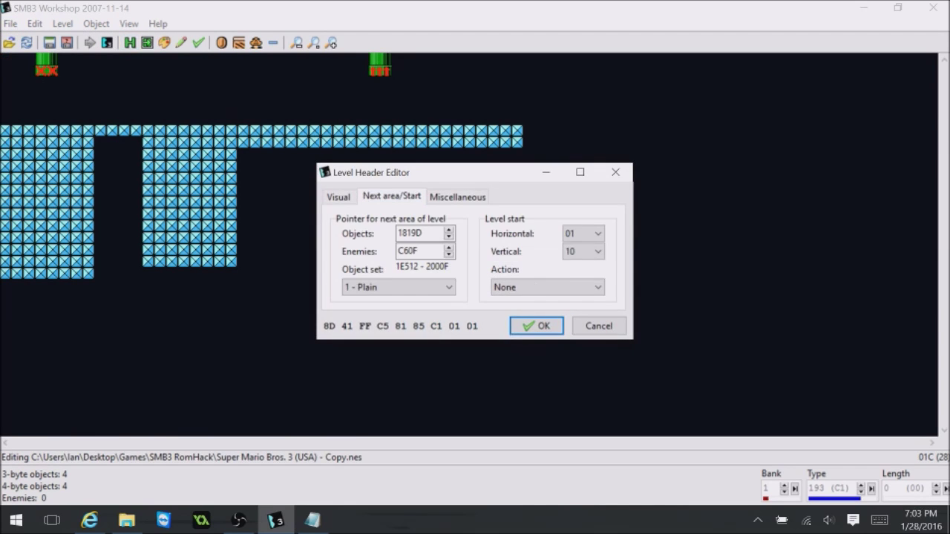
left_click(457, 197)
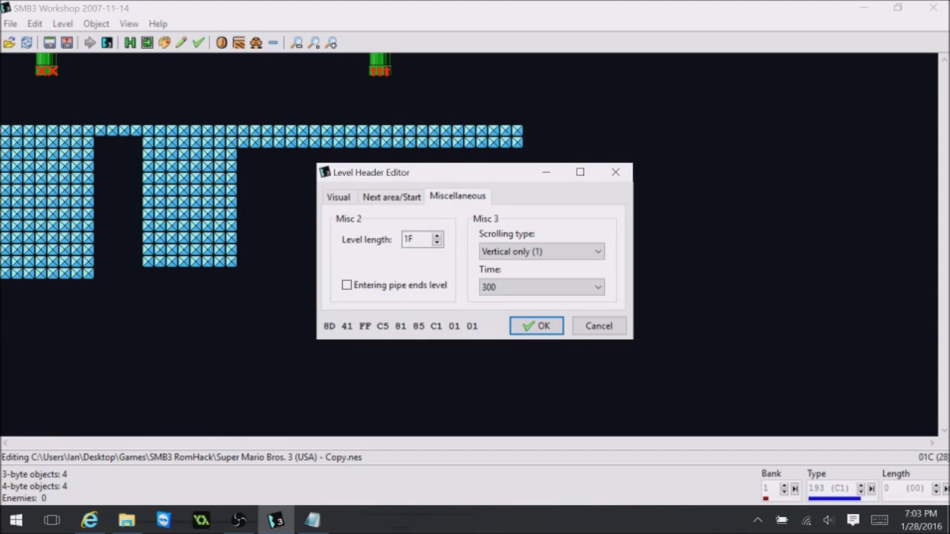
left_click(437, 236)
left_click(536, 325)
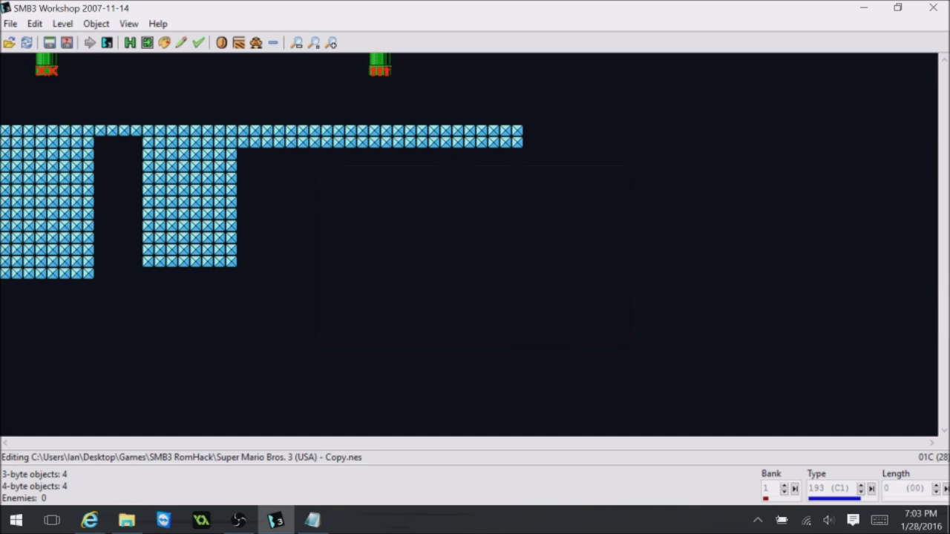
left_click(10, 23)
left_click(104, 72)
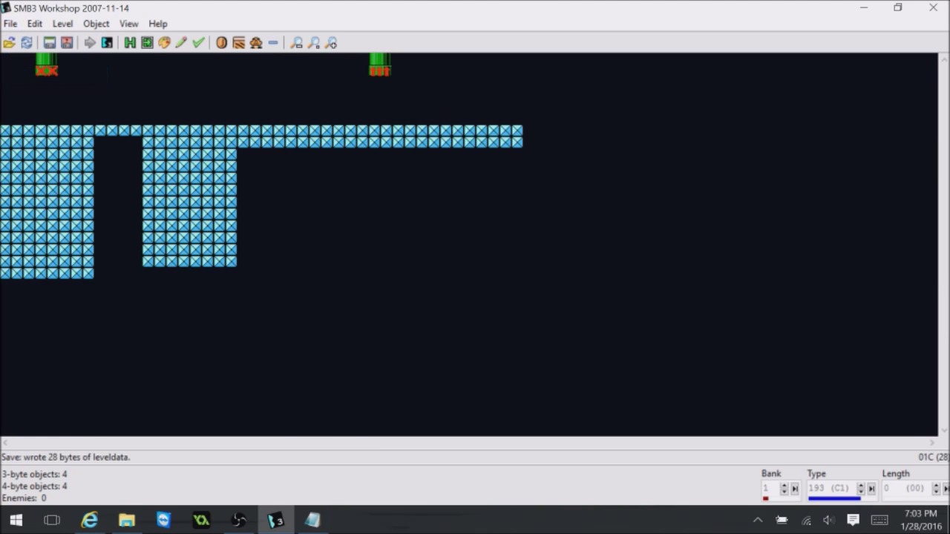
- Move the exit pipe down one tile to Y 1 and save the ROM
mouse_move(371, 137)
left_mouse_down()
mouse_move(383, 137)
mouse_move(371, 136)
left_mouse_up()
left_click(380, 65)
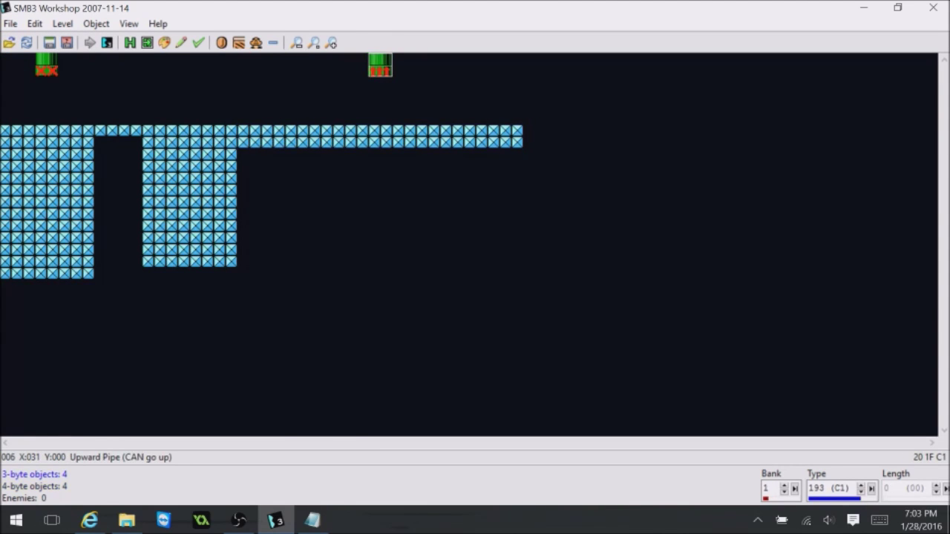
key("Down")
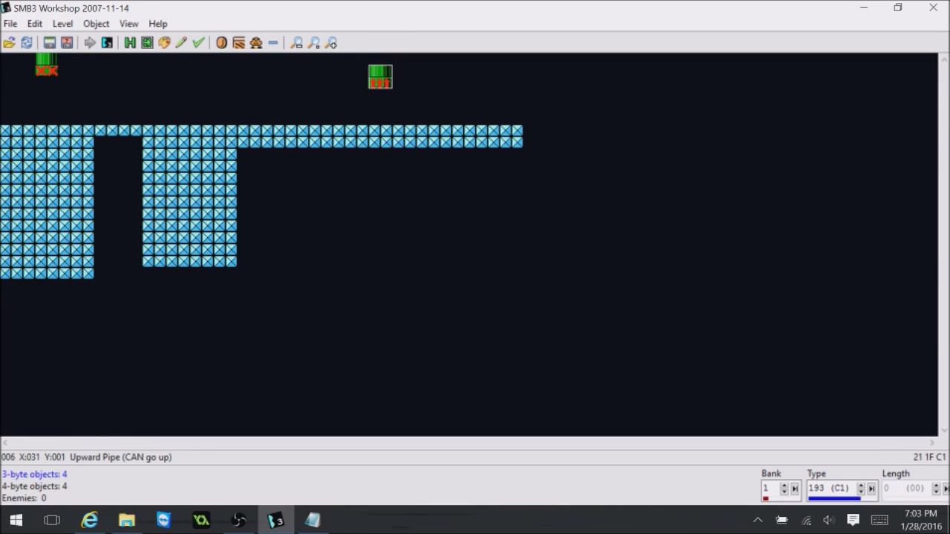
left_click(10, 23)
left_click(44, 75)
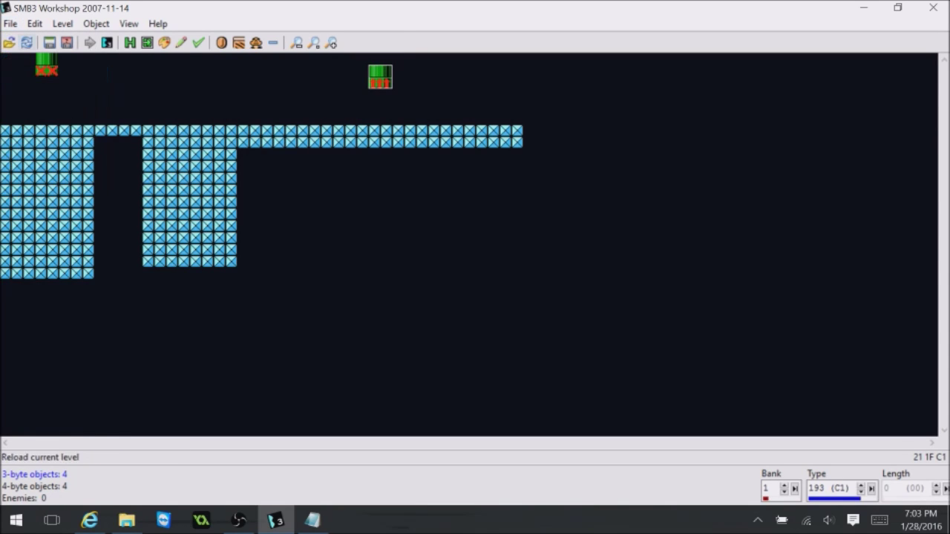
- Move the exit pipe to the top row above the far right end of the block walkway
left_click(26, 43)
left_click_drag(380, 77, 522, 65)
key("Left")
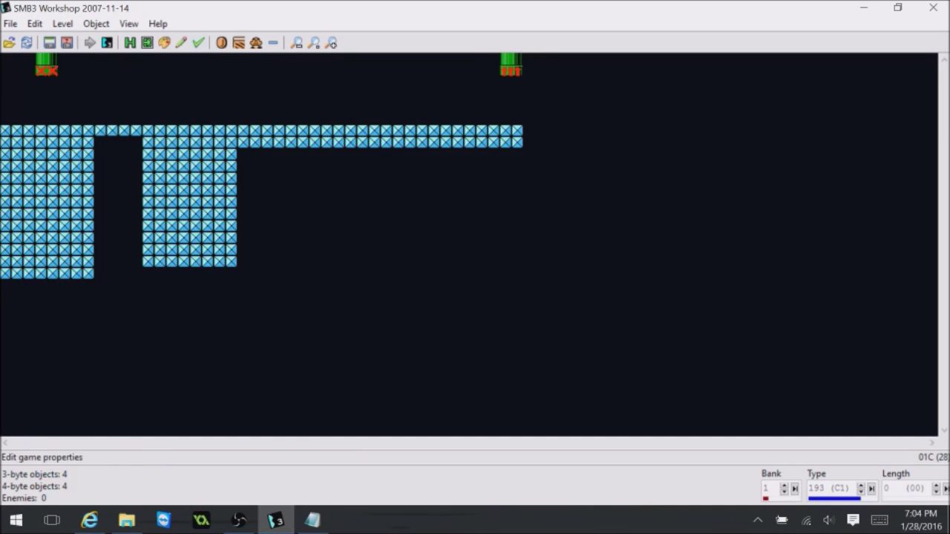
- Add three Goombas along the block walkway between the two pipes and save the ROM
left_click(256, 42)
left_click(195, 120)
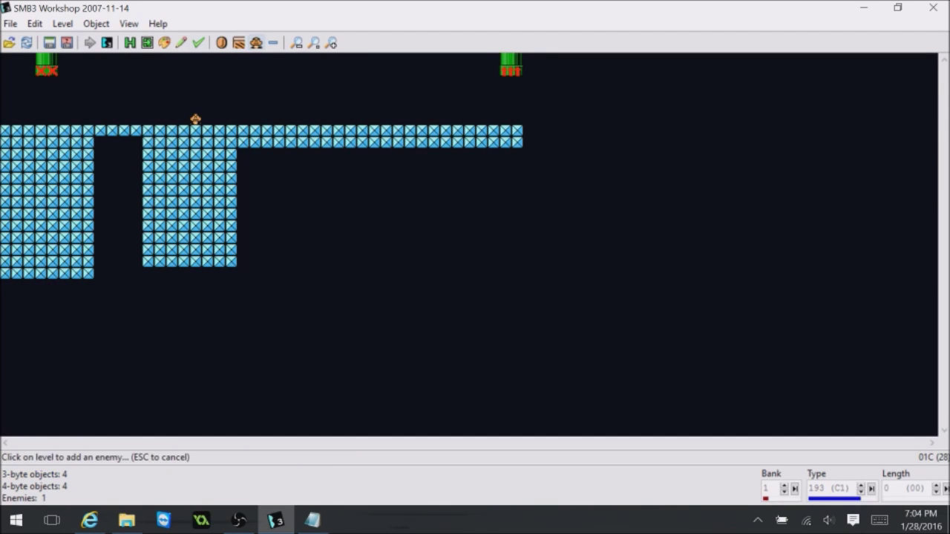
left_click(243, 120)
left_click(256, 42)
left_click(314, 120)
left_click(11, 23)
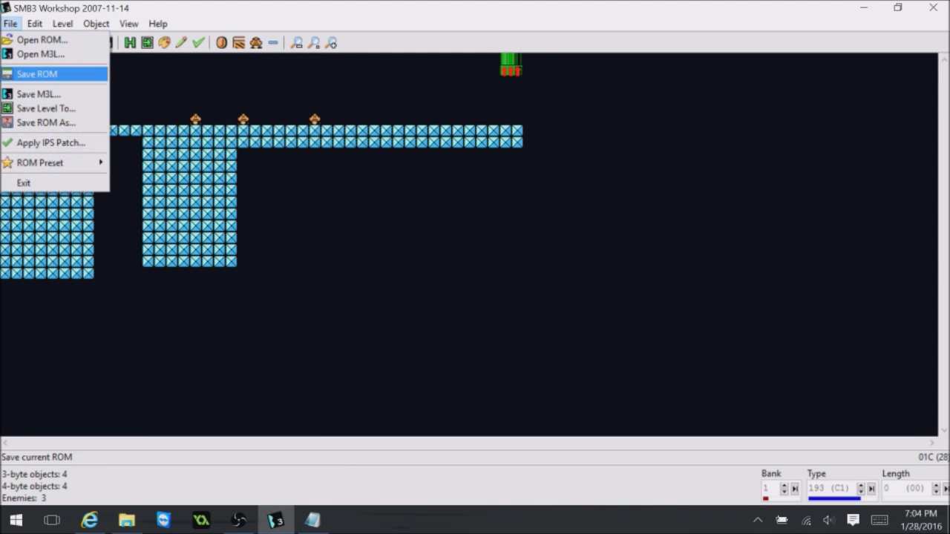
left_click(33, 72)
- In Notepad, label the existing coordinates "(entrance pipe)" and add the line "exit pipe: x=3,y=0" using the bonus area pipe's position
left_click(311, 520)
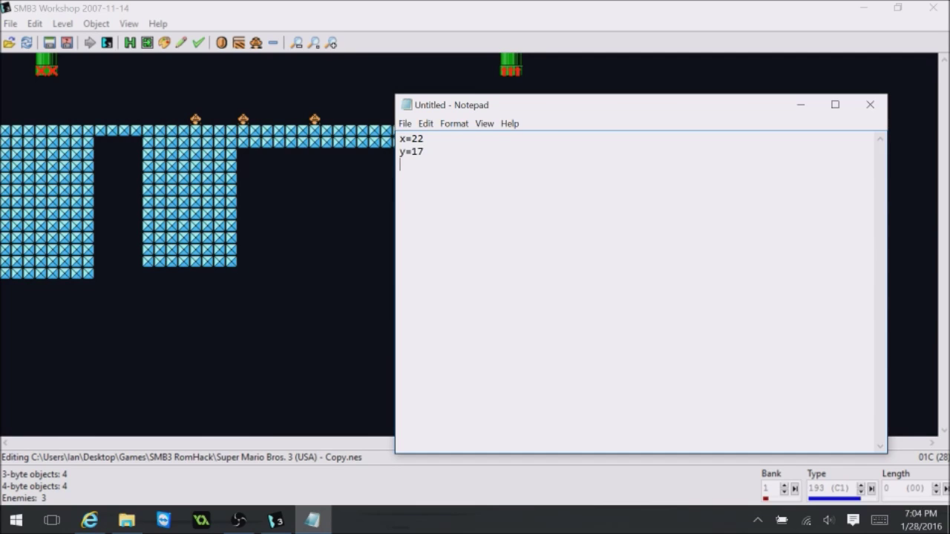
type("(entrance pipe)")
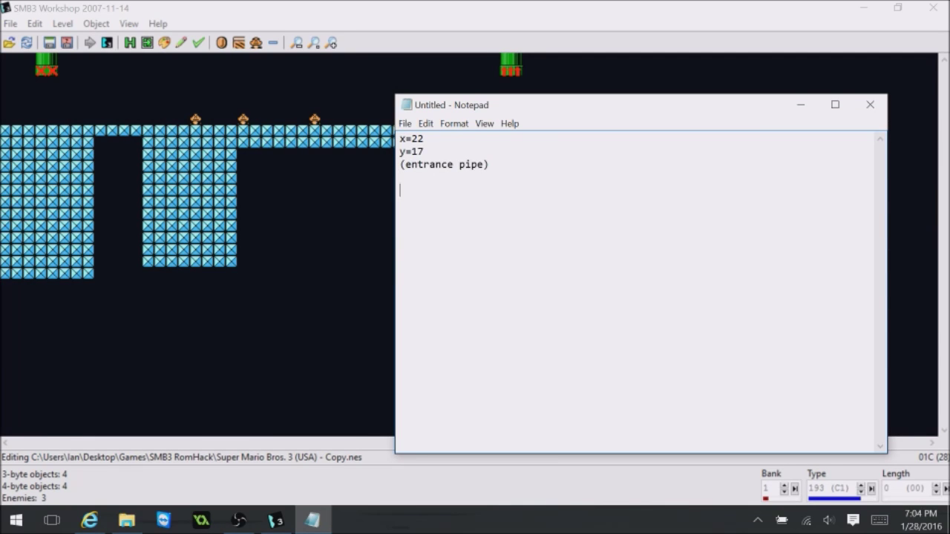
type("   exit pipe:")
key("alt+Tab")
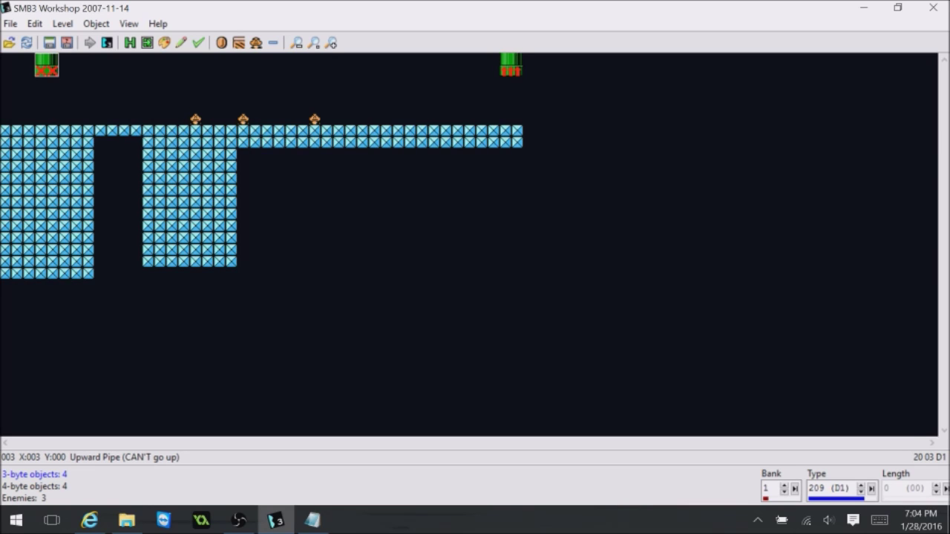
key("alt+Tab")
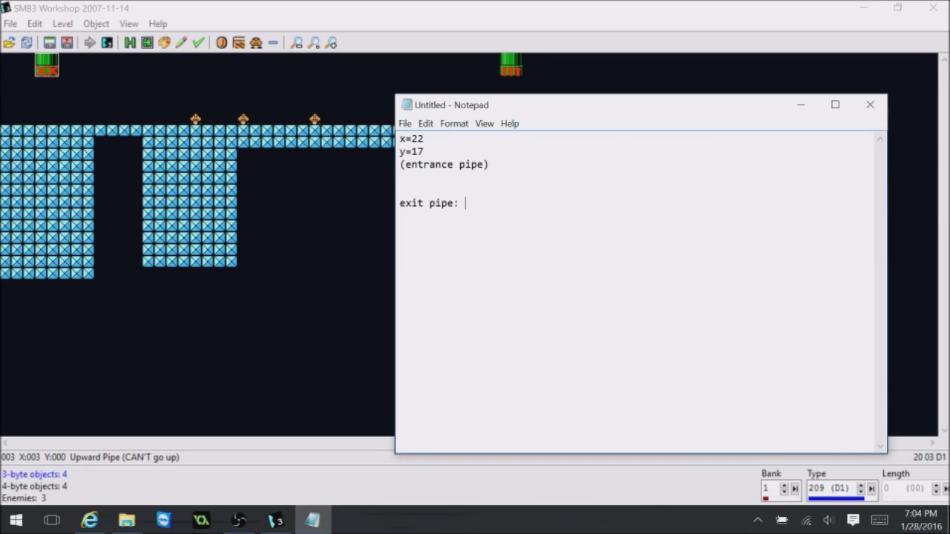
type("=3,y=0")
key("alt+f")
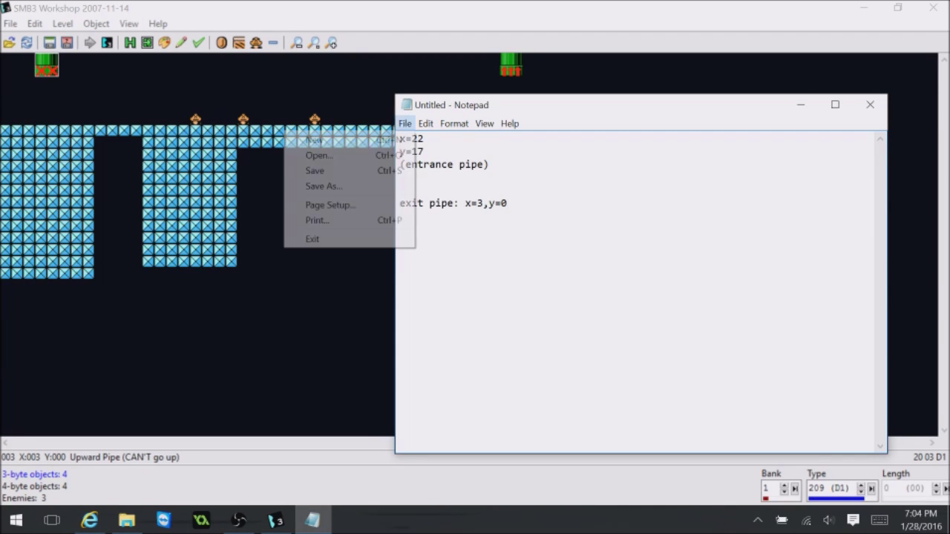
key("Down")
key("Down")
key("Return")
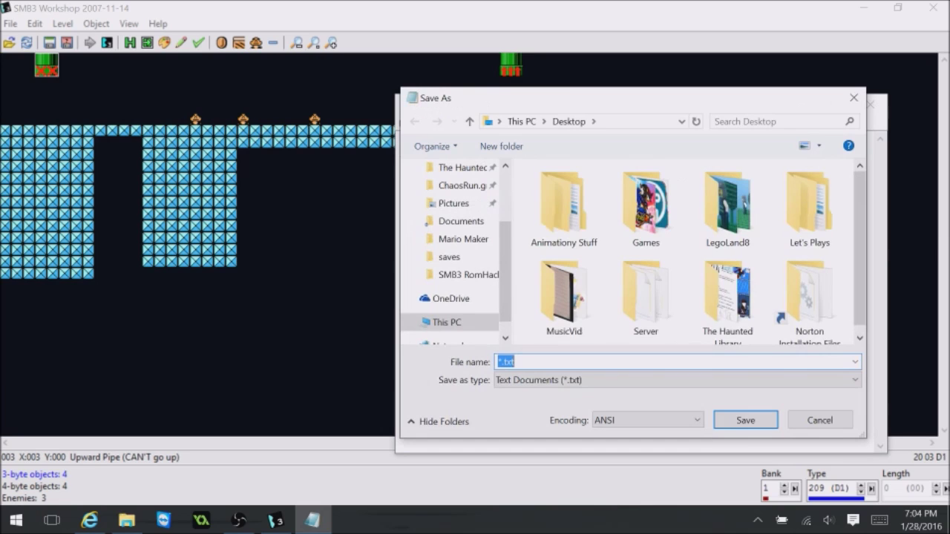
left_click(820, 420)
- Switch back to SMB3 Workshop and save the ROM with the redesigned bonus area
left_click(319, 311)
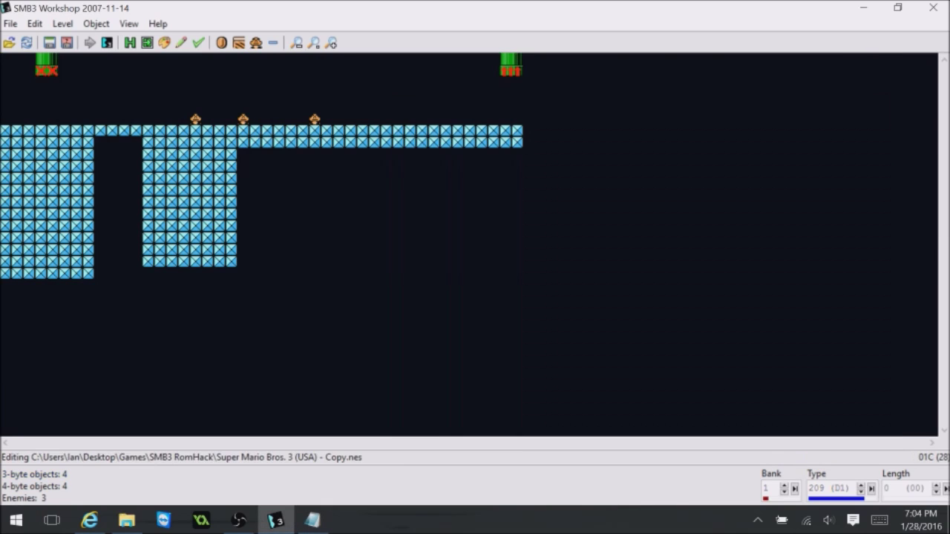
left_click(10, 24)
left_click(38, 74)
- Open World 1 Level 1 for editing
left_click(106, 43)
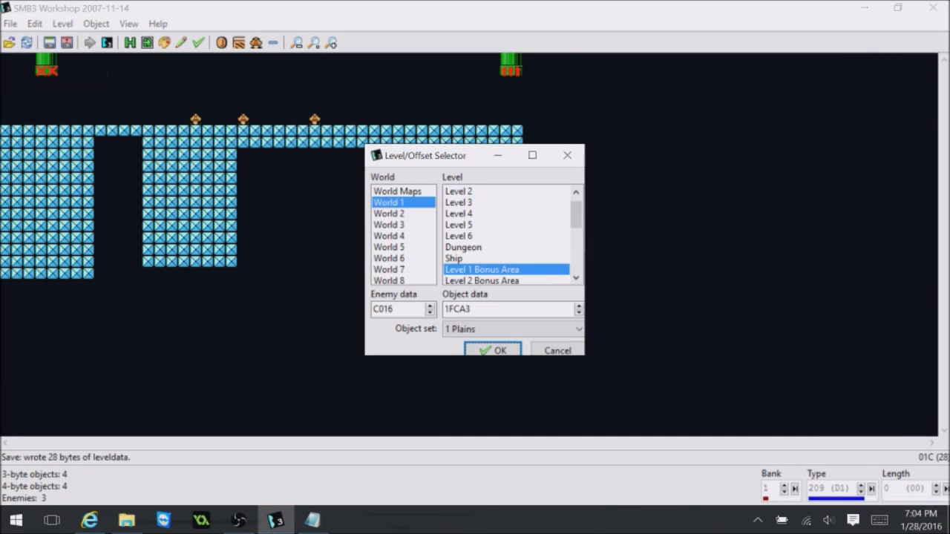
scroll(506, 235, "up", 1)
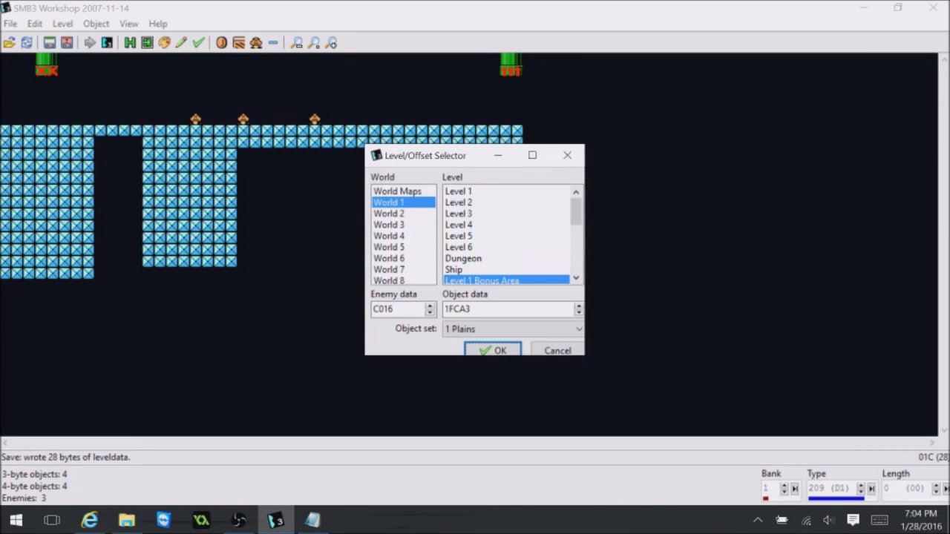
left_click(458, 191)
left_click(493, 350)
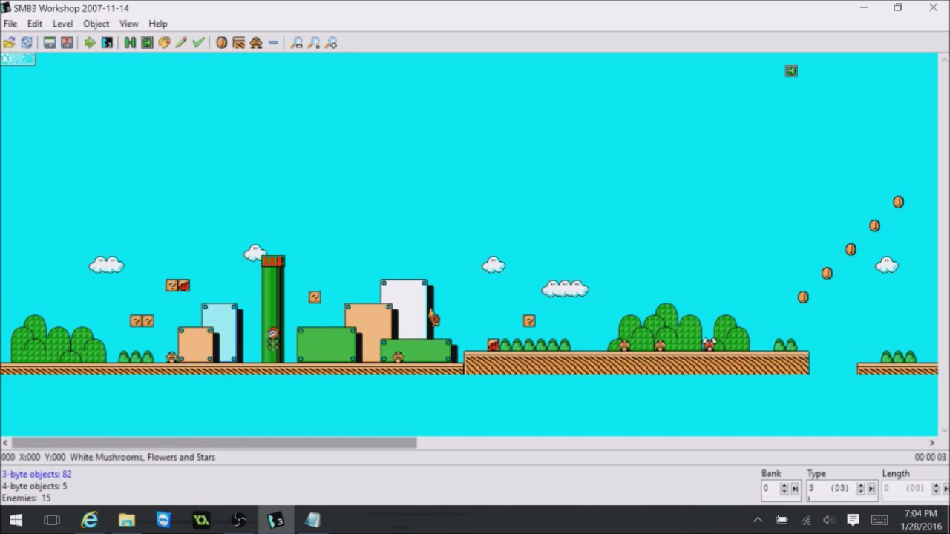
left_click_drag(297, 443, 343, 443)
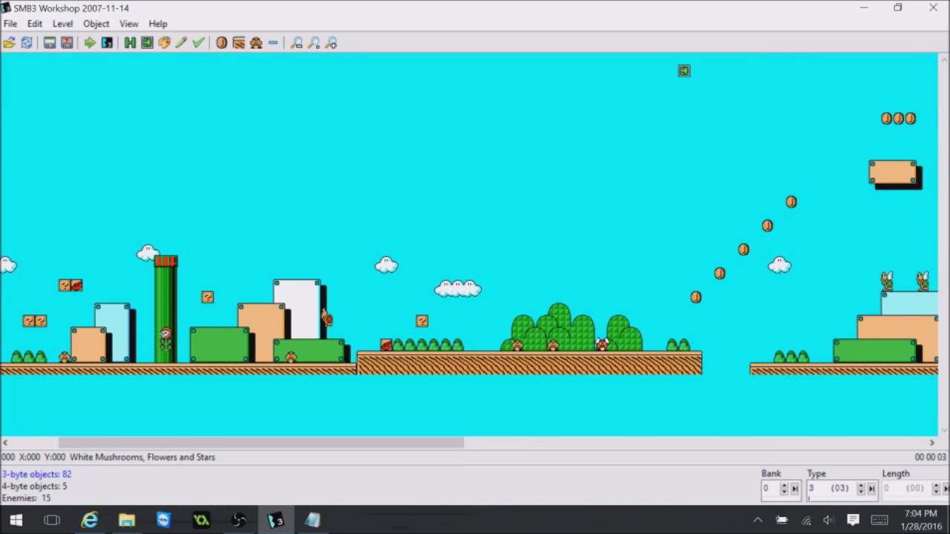
- Open the properties of World 1 Level 1's pointer and narrow the Notepad notes so both are readable together
left_click(684, 71)
left_click(917, 491)
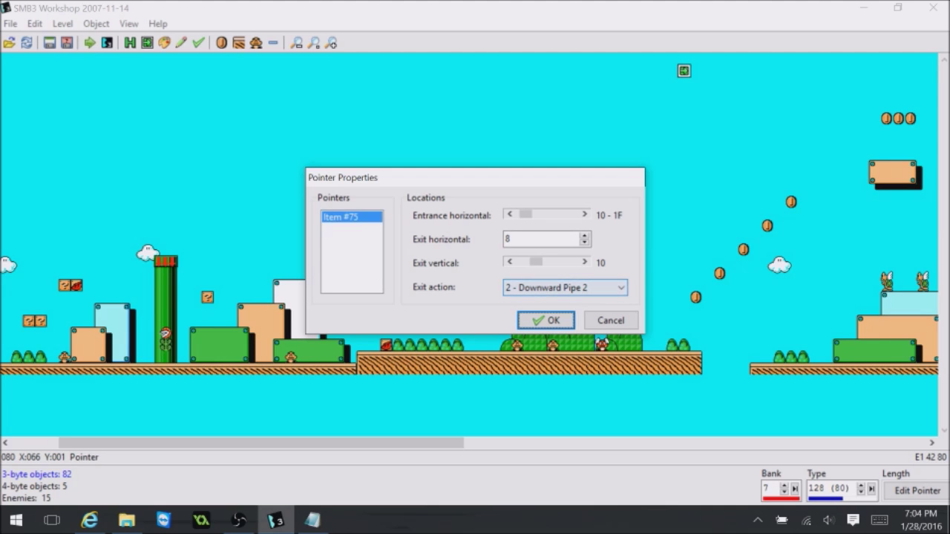
left_click(312, 520)
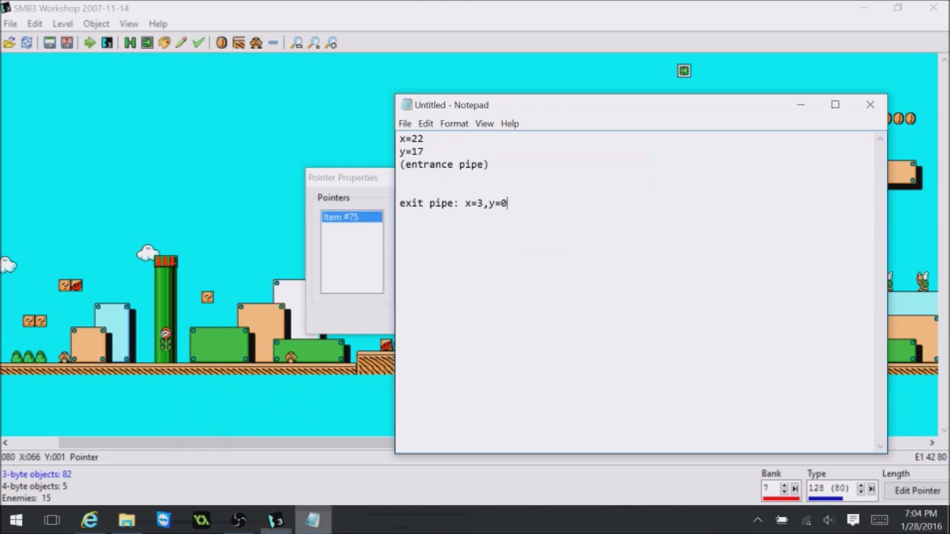
left_click_drag(395, 257, 653, 295)
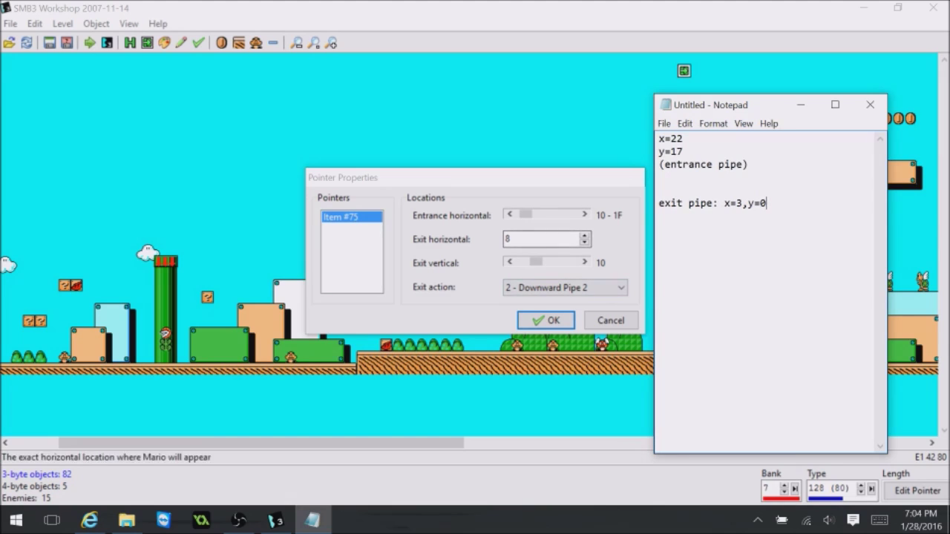
- Set the pointer's exit horizontal to 3 and exit vertical to 00 to match the noted exit pipe coordinates
left_click(584, 243)
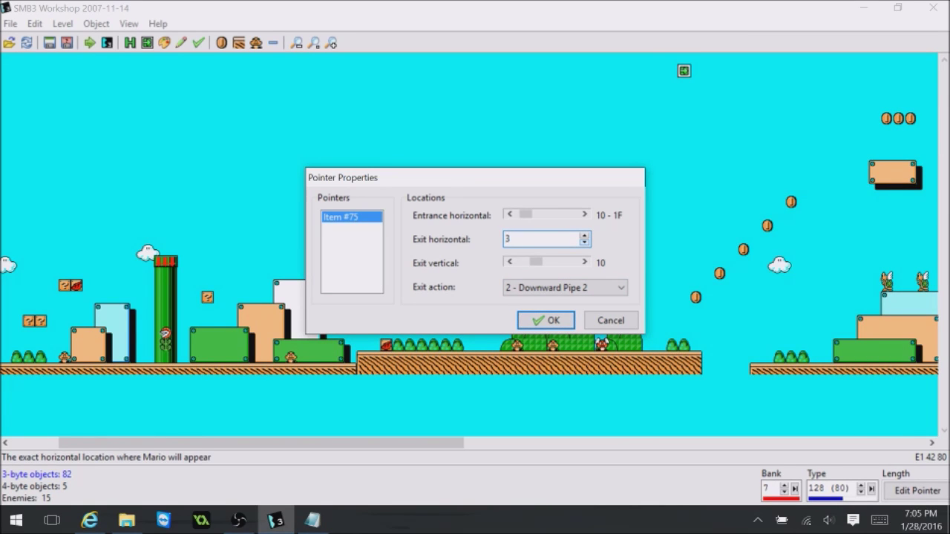
double_click(507, 239)
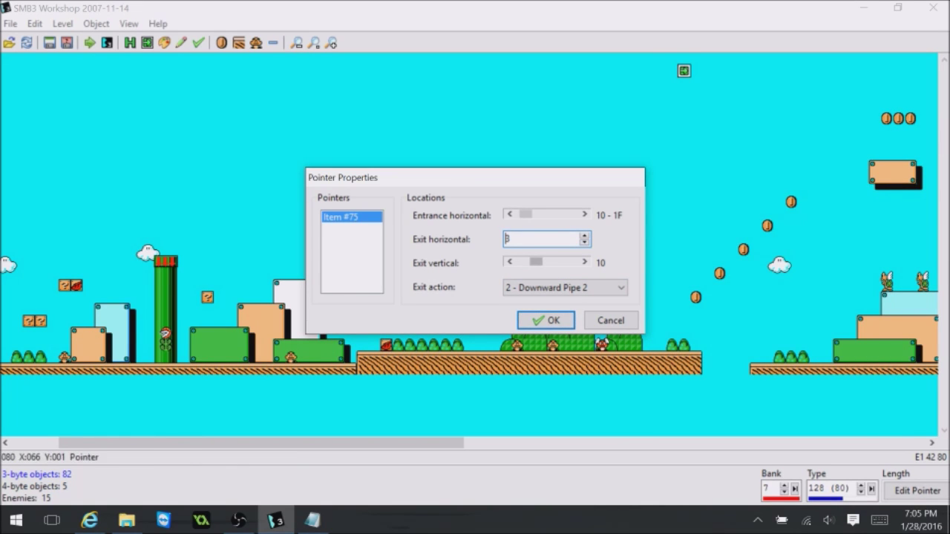
left_click(510, 262)
left_click(509, 262)
left_click(510, 261)
left_click(510, 262)
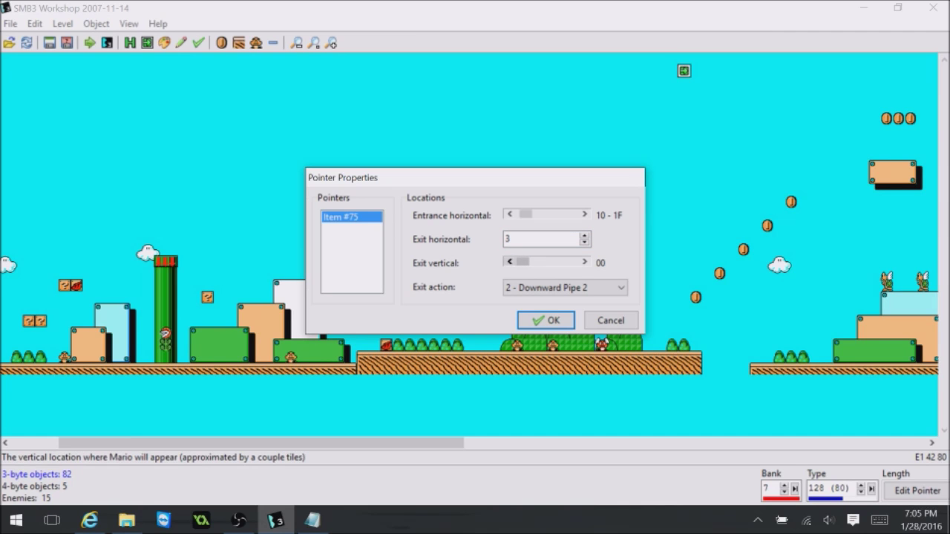
- Recheck the exit coordinates against the Notepad notes, then accept the pointer properties and save the ROM
key("alt+Tab")
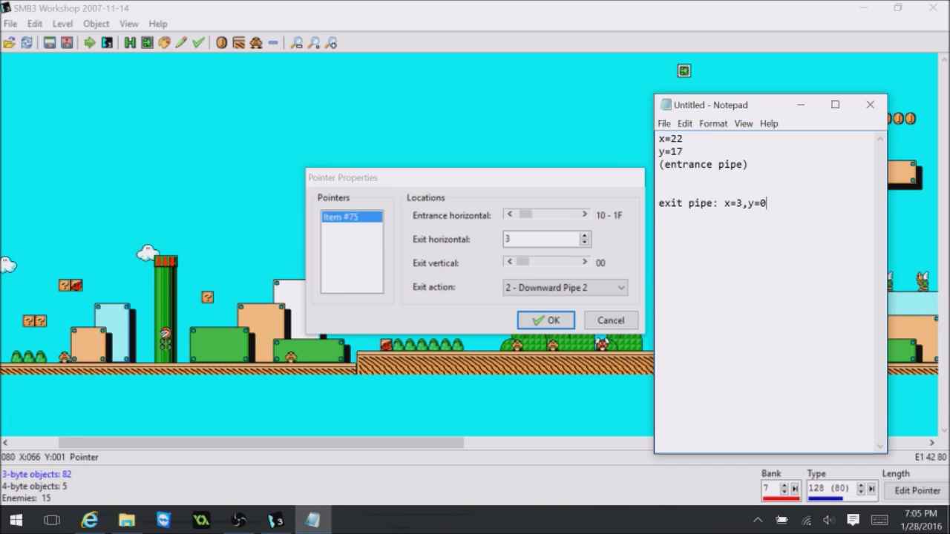
key("alt+Tab")
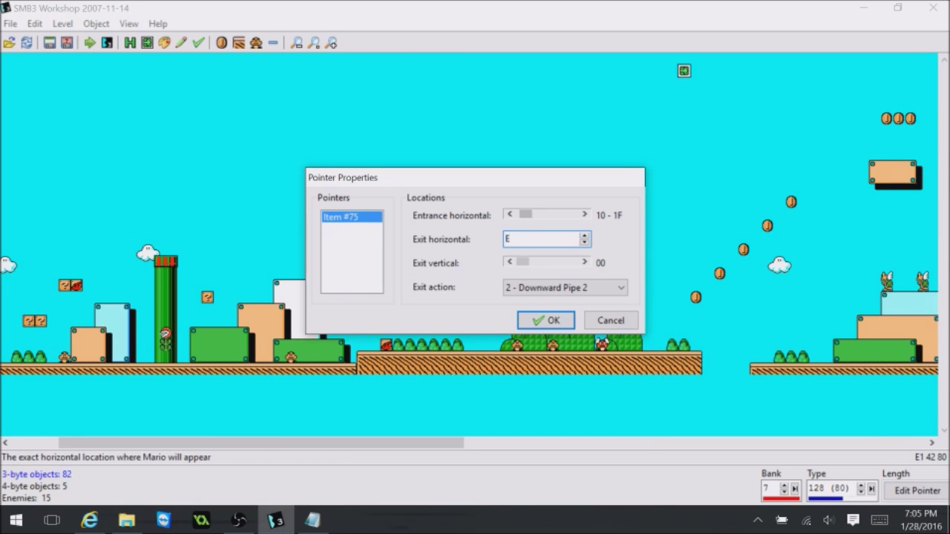
key("Down")
key("Down")
left_click(546, 321)
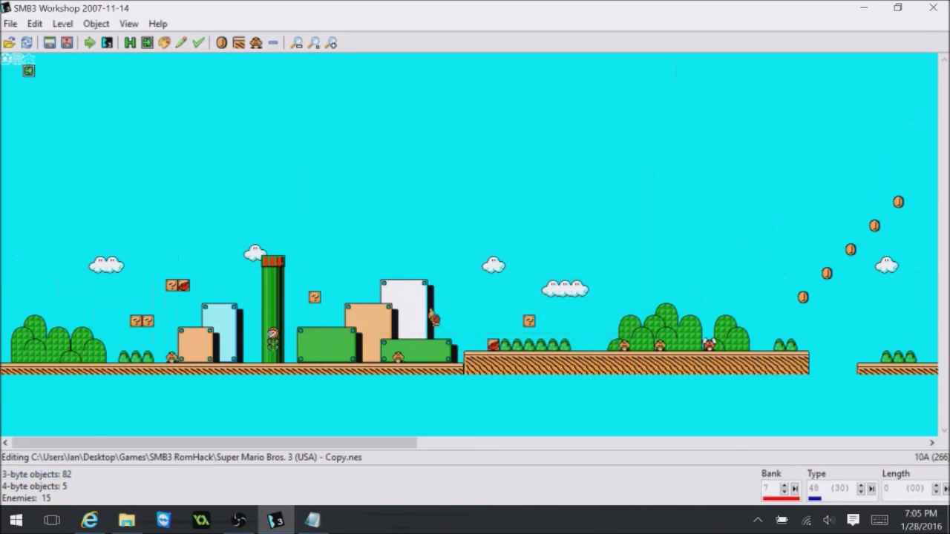
left_click(10, 24)
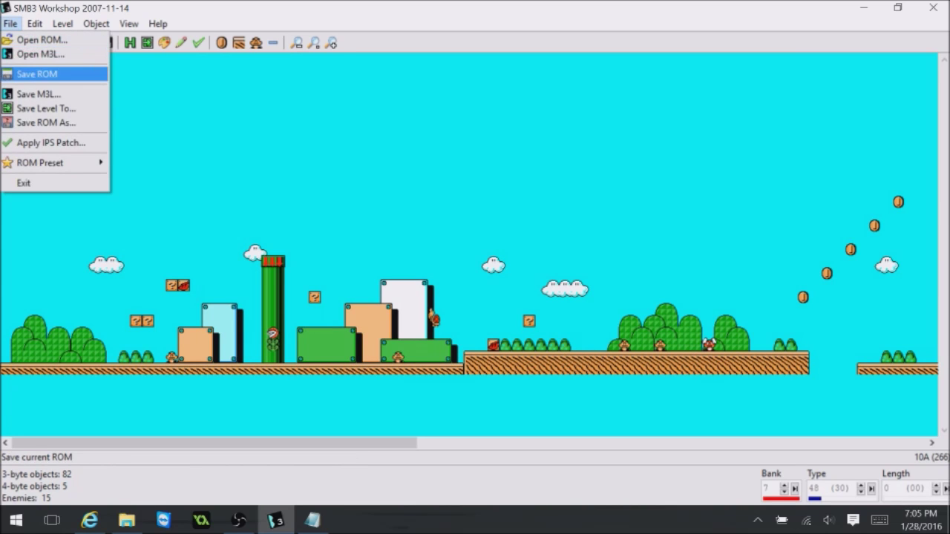
left_click(38, 73)
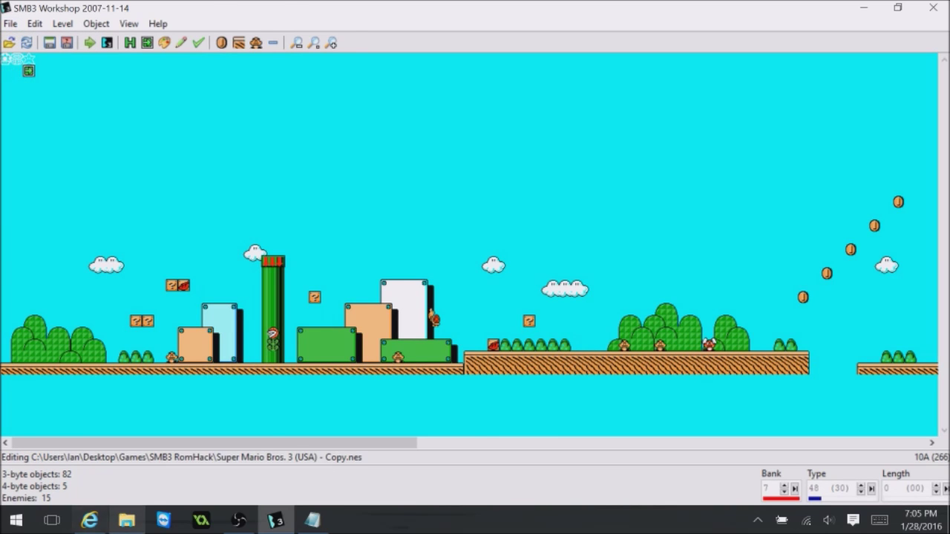
- Launch the Jnes emulator from the SMB3 RomHack folder and load Super Mario Bros. 3 (USA) - Copy
left_click(126, 520)
double_click(167, 256)
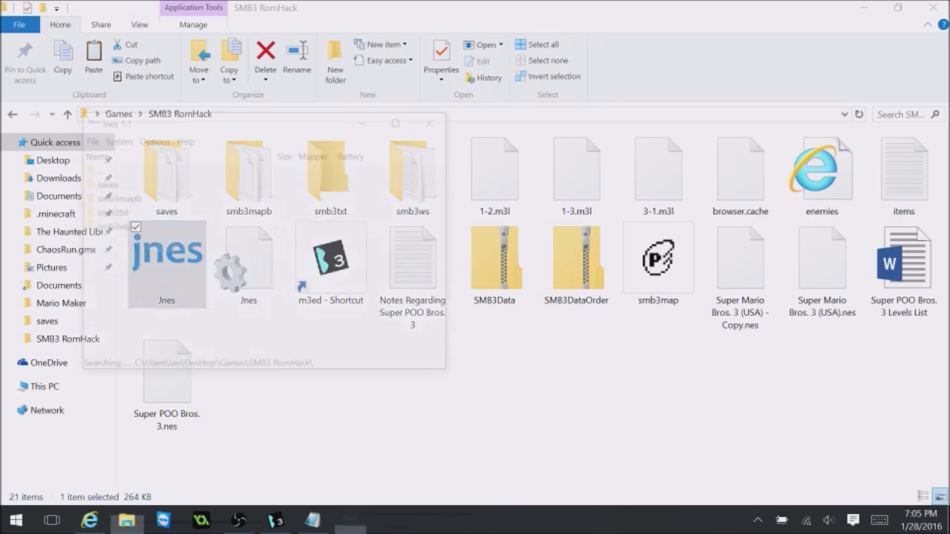
key("Return")
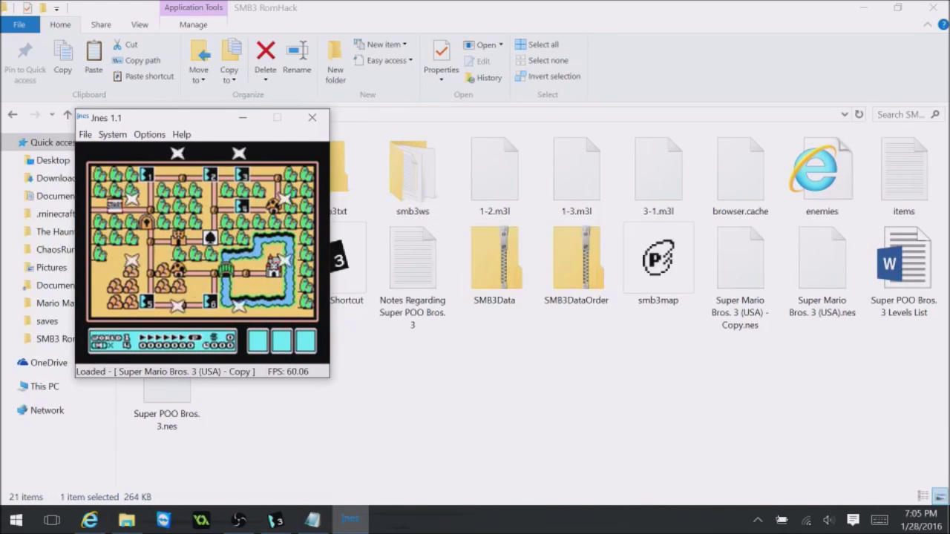
- Play World 1 Level 1 up to the entrance pipe and take it into the bonus area
key("x")
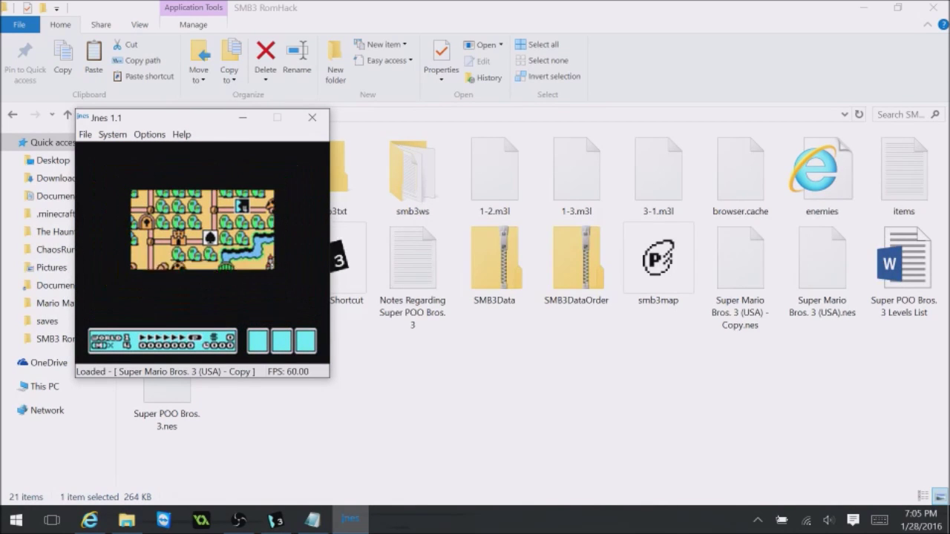
key("Right")
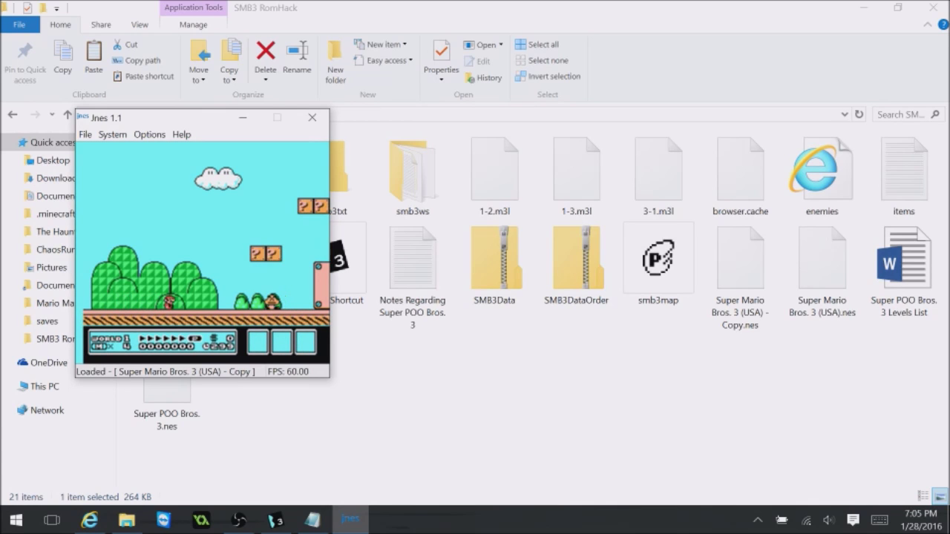
key("x")
key("Right")
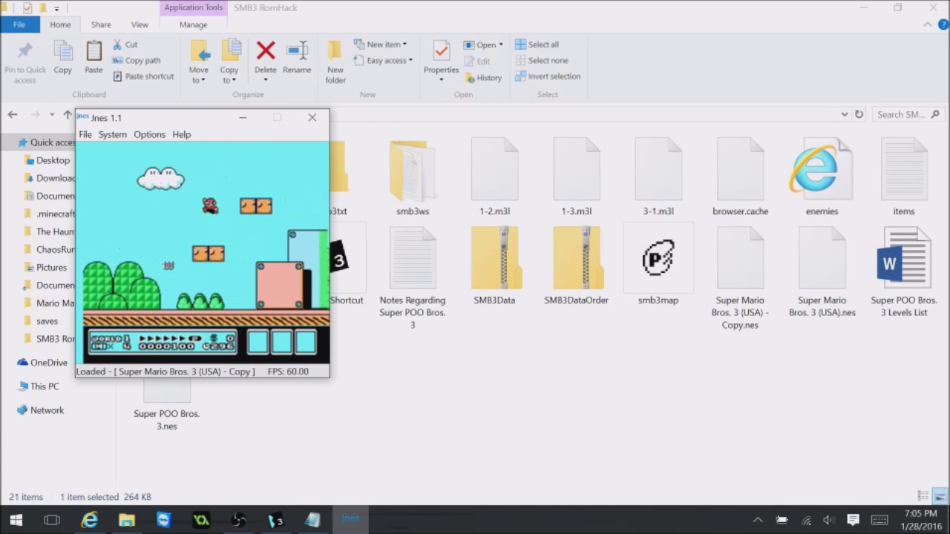
key("x")
key("Right")
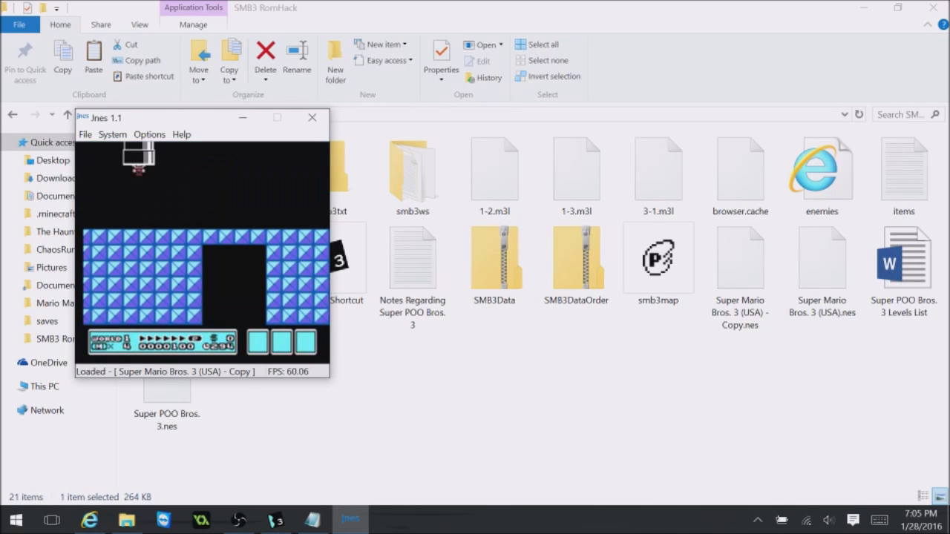
- Test the bonus area by crossing the block walkway past the Goombas to the far pipe
key("Right")
key("x")
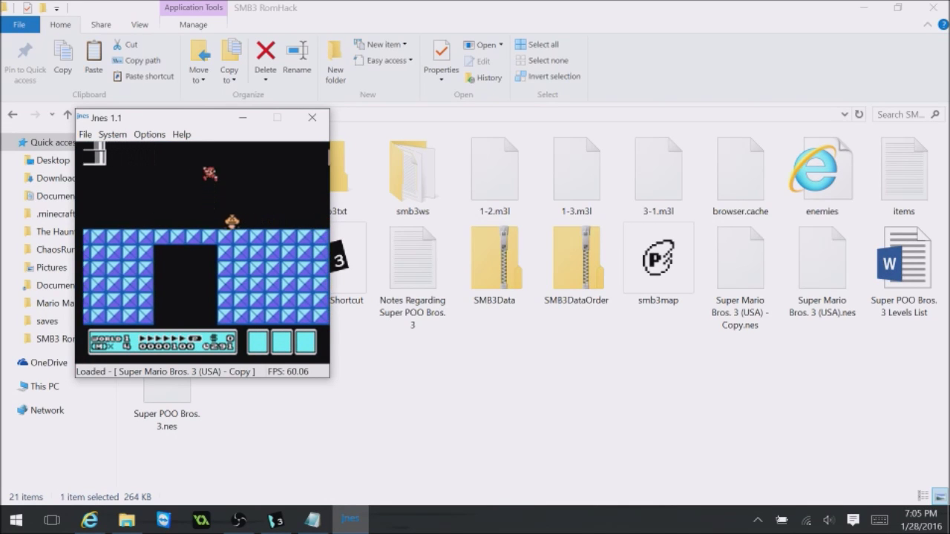
key("Right")
key("x")
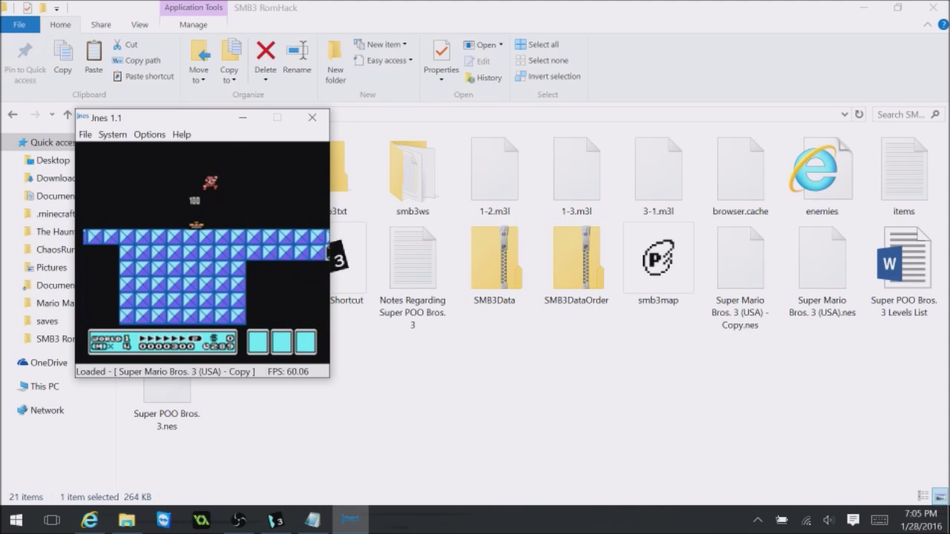
key("Right")
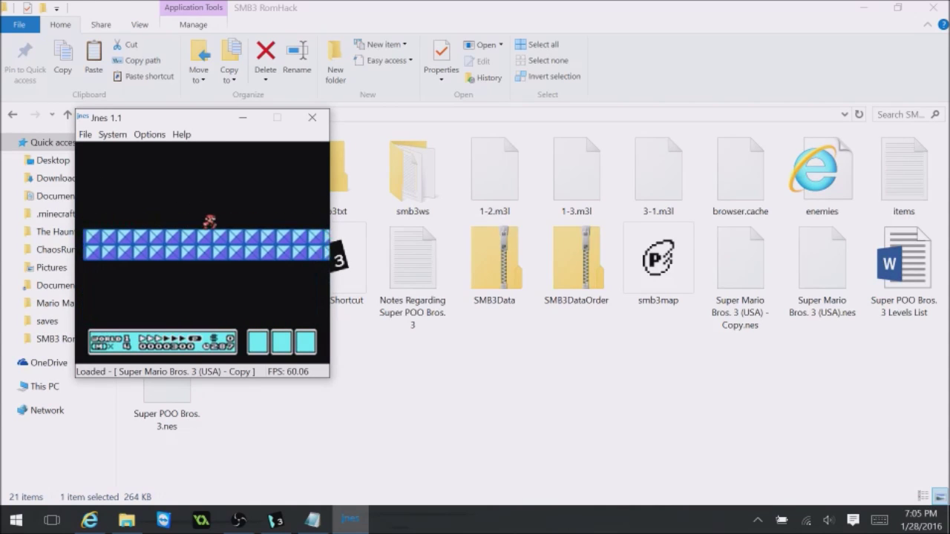
key("Right")
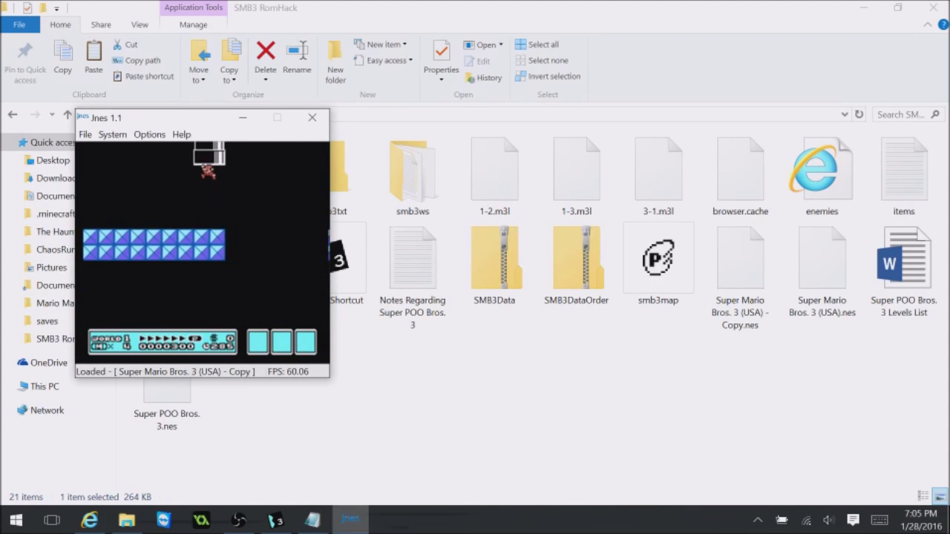
- Try to enter the hanging pipe at the end of the walkway, then close the emulator
key("x")
key("Right")
key("x")
key("Left")
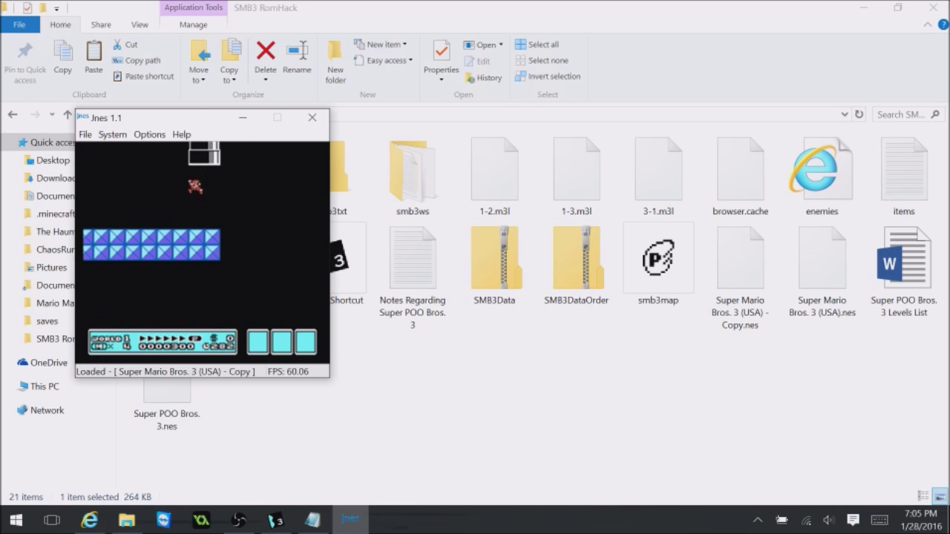
key("Right")
key("x")
key("Up")
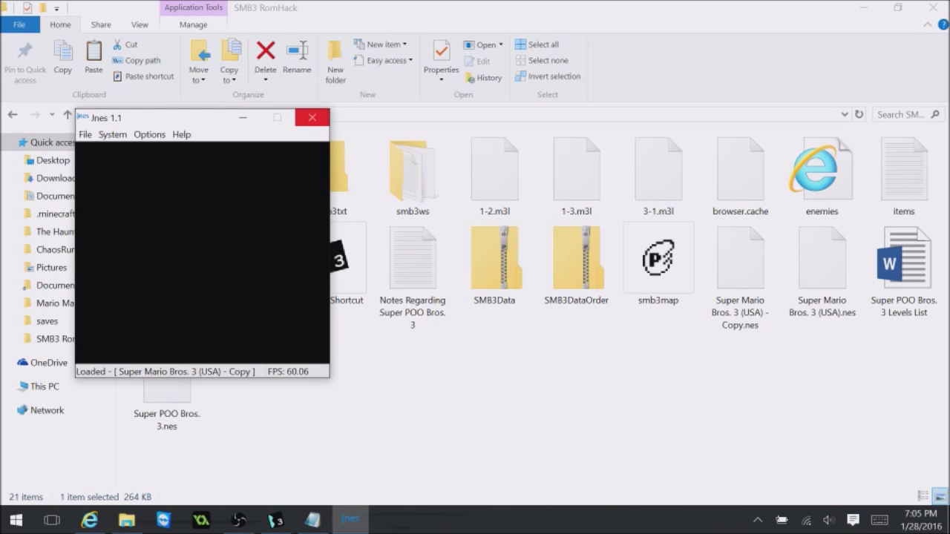
left_click(312, 117)
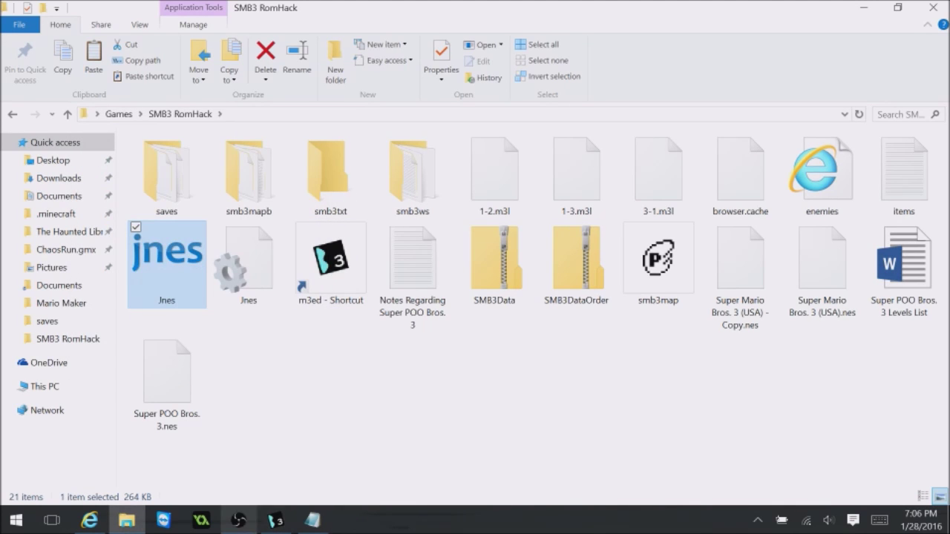
- Back in SMB3 Workshop, add a 3-byte object in the sky above the coins in the later part of World 1 Level 1
mouse_move(275, 520)
left_click(310, 453)
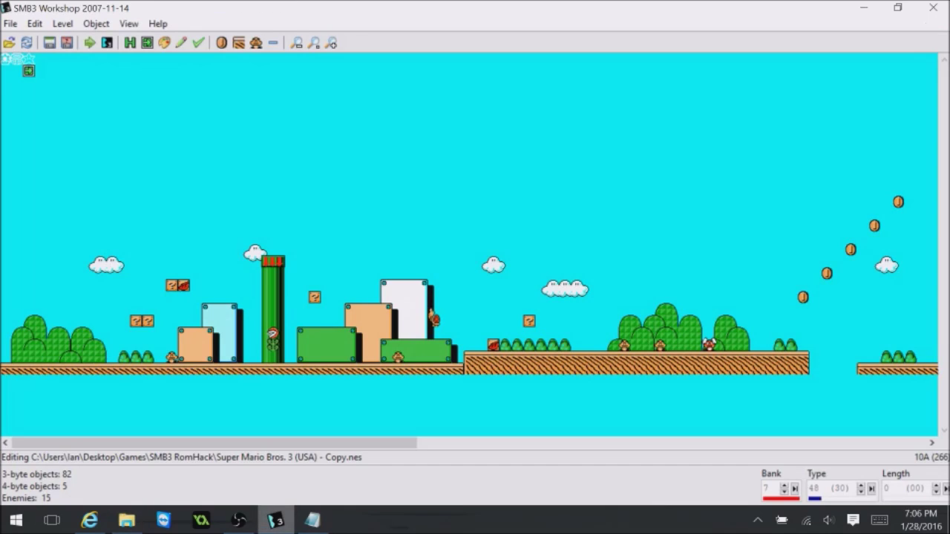
left_click_drag(304, 443, 674, 443)
left_click_drag(584, 443, 671, 443)
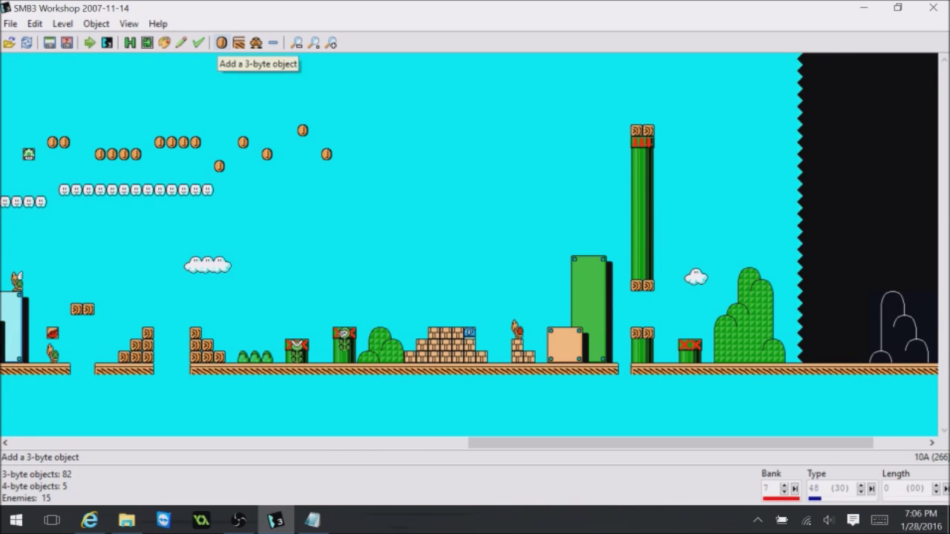
left_click(221, 42)
left_click(100, 82)
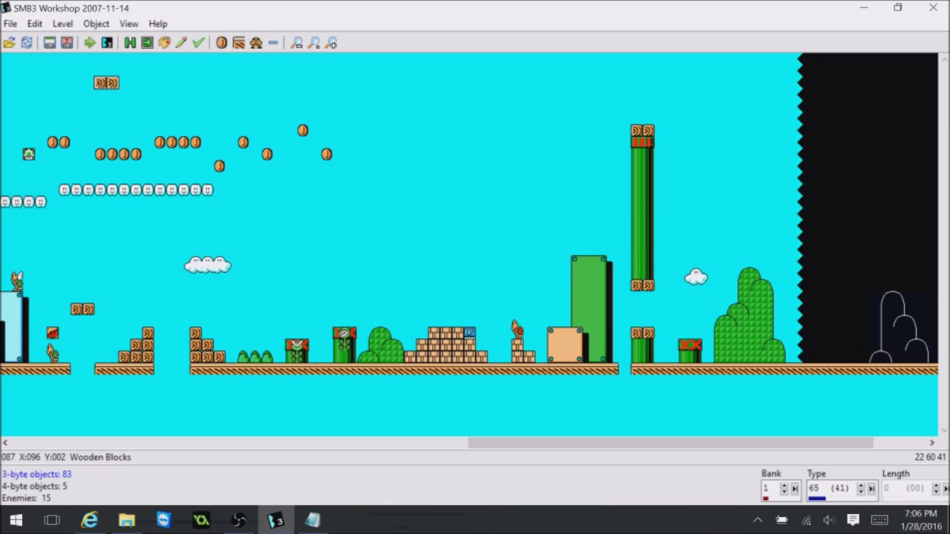
- Set the new object's bank to 2 and step its type upward past 124 to change the kind of object
left_click(785, 485)
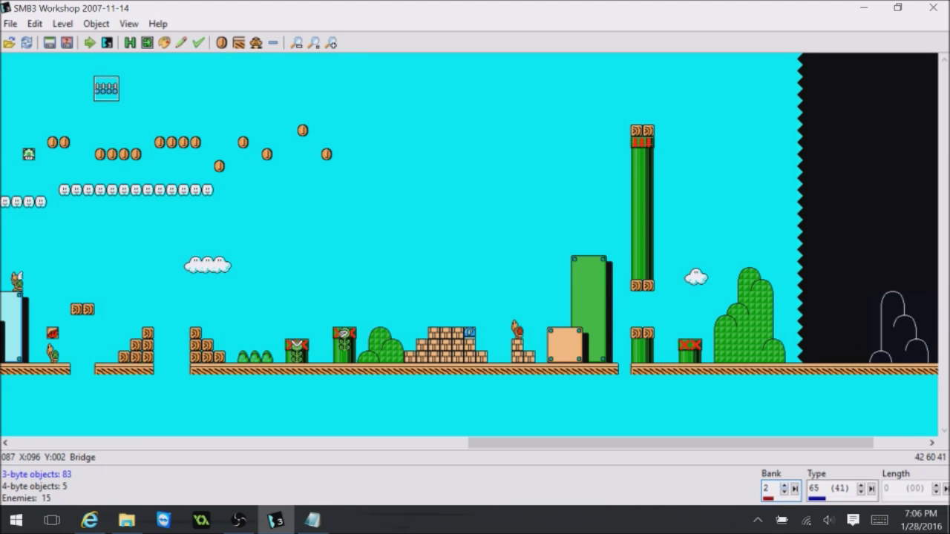
key("Tab")
key("Up")
key("Up")
key("Up")
key("Up")
key("Up")
key("Up")
key("Up")
key("Up")
key("Up")
key("Up")
key("Up")
key("Up")
key("Up")
key("Up")
key("Up")
key("Up")
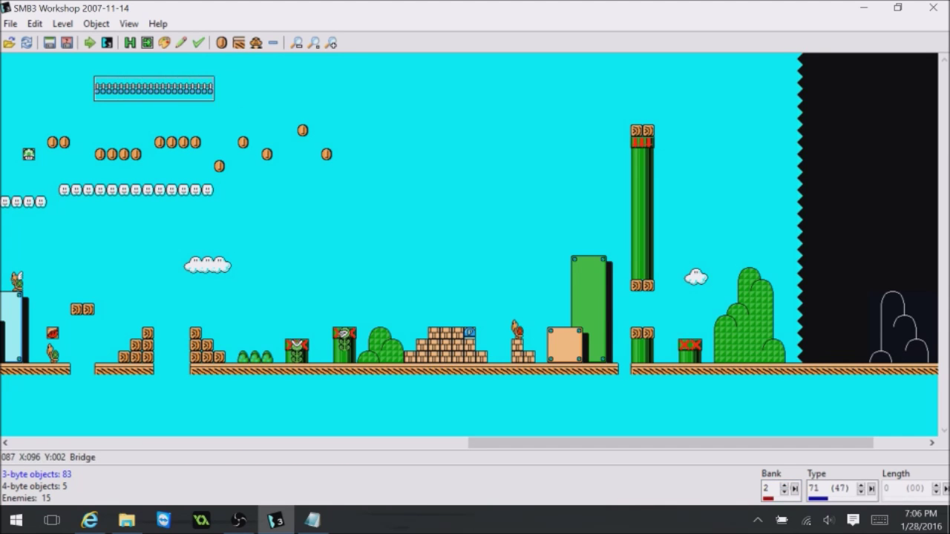
key("Up")
key("Up")
key("Up")
key("Up")
key("Up")
key("Up")
key("Up")
key("Up")
key("Up")
key("Up")
key("Up")
key("Up")
key("Up")
key("Up")
key("Up")
key("Up")
key("Up")
key("Up")
key("Up")
key("Up")
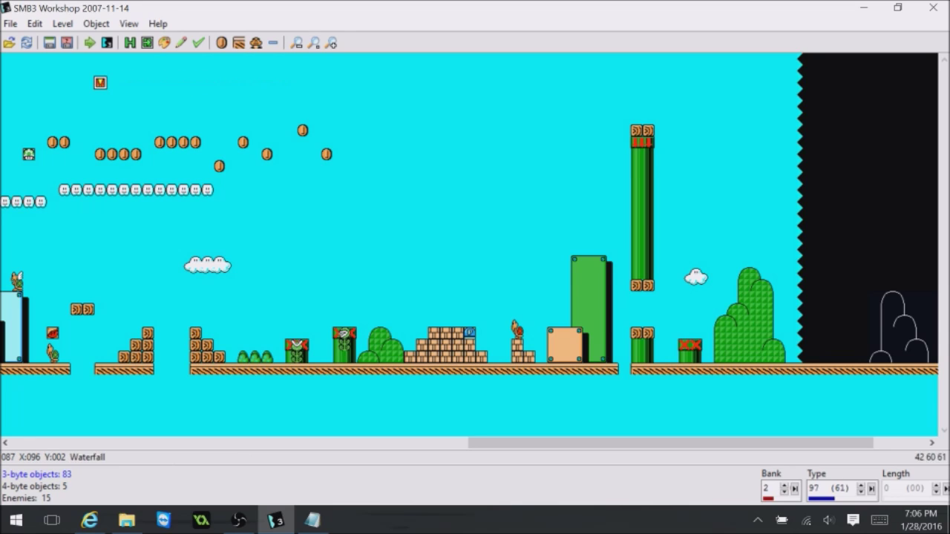
key("Up")
key("Up")
key("Up")
key("Up")
key("Up")
key("Up")
key("Up")
key("Up")
key("Up")
key("Up")
key("Up")
key("Up")
key("Up")
key("Up")
key("Up")
key("Up")
key("Up")
key("Up")
key("Up")
key("Up")
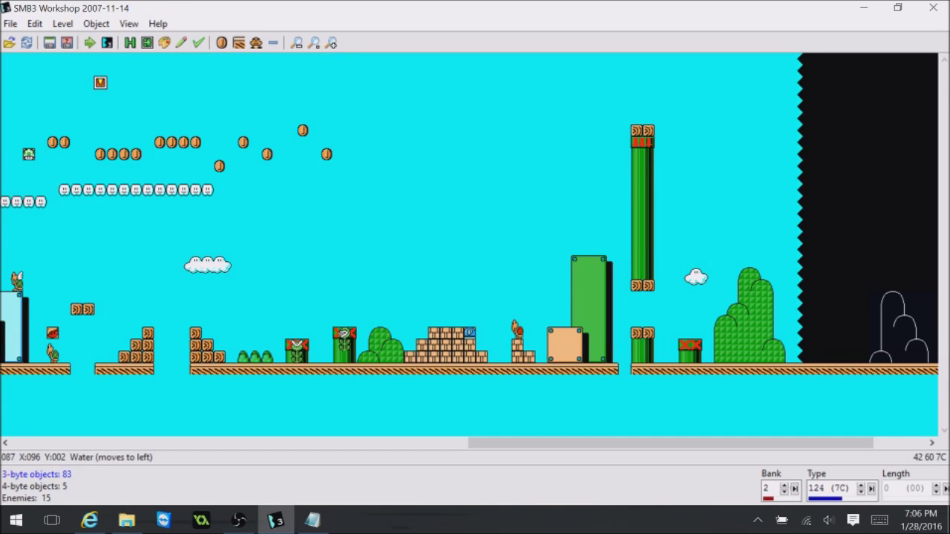
key("Up")
key("Up")
key("Up")
key("Up")
key("Up")
key("Up")
key("Up")
key("Up")
key("Up")
key("Up")
key("Up")
key("Up")
key("Up")
key("Up")
key("Up")
key("Up")
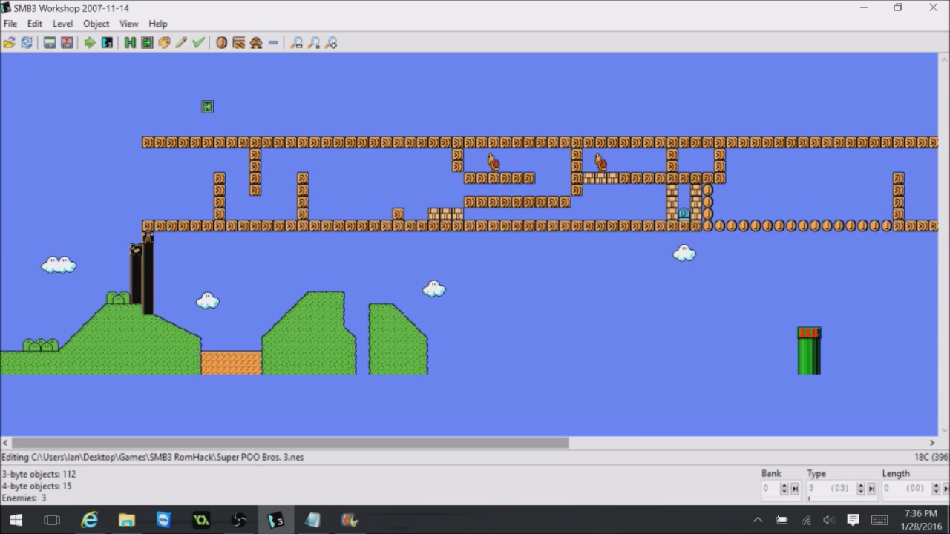
- Reload World 2 Level 2 of Super POO Bros. 3.nes and examine the level through to its far end
mouse_move(289, 443)
left_mouse_down()
mouse_move(385, 443)
mouse_move(289, 443)
left_mouse_up()
key("ctrl+o")
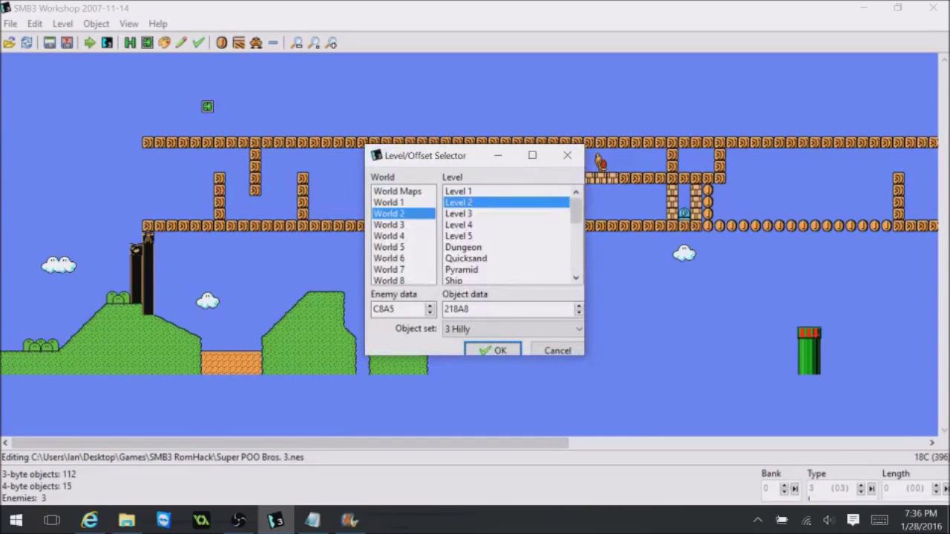
key("Return")
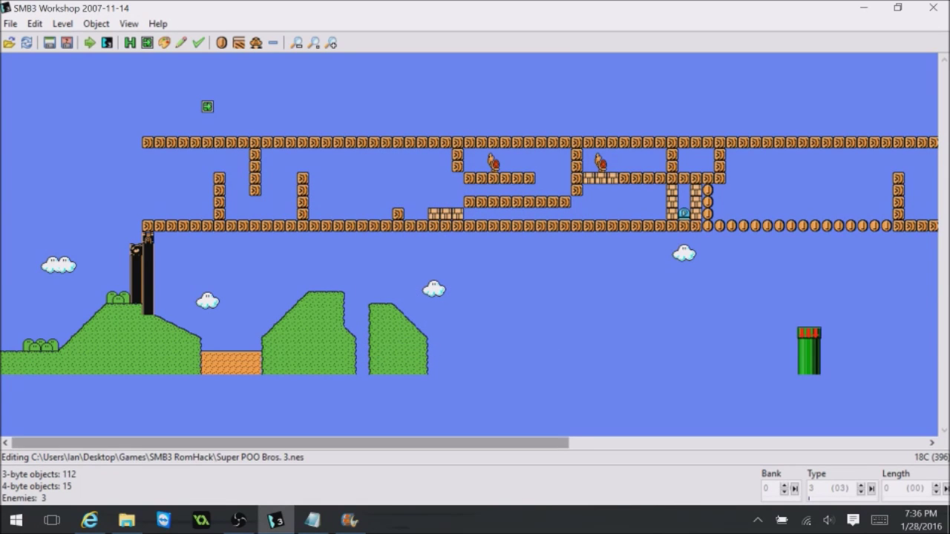
left_click_drag(290, 443, 647, 443)
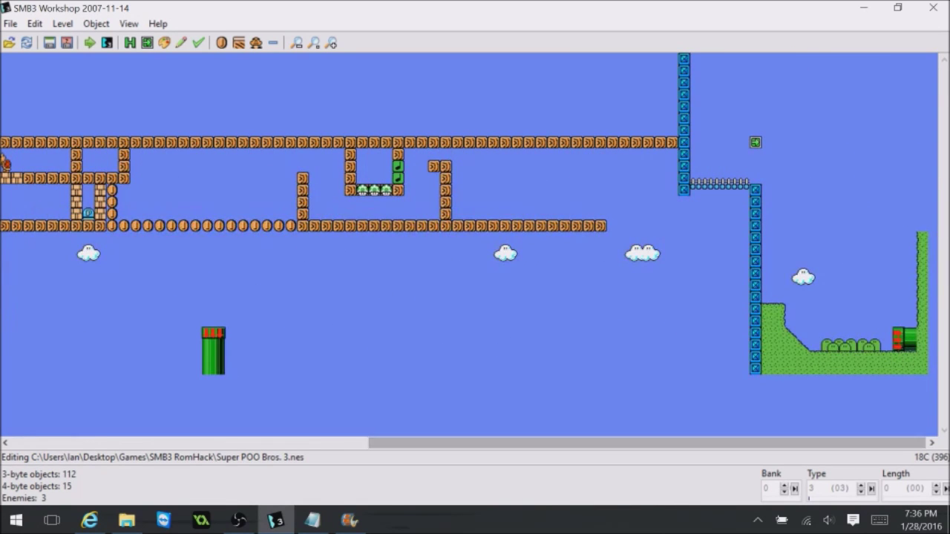
- Examine the properties of the pointer in the sky near the far end of the level, closing them without changes
mouse_move(647, 443)
left_mouse_down()
mouse_move(328, 443)
mouse_move(648, 443)
left_mouse_up()
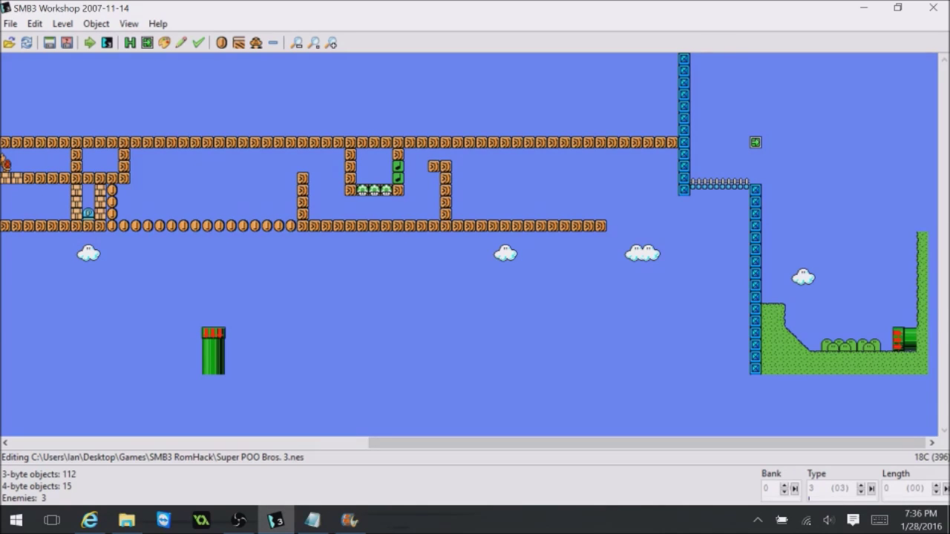
left_click(755, 143)
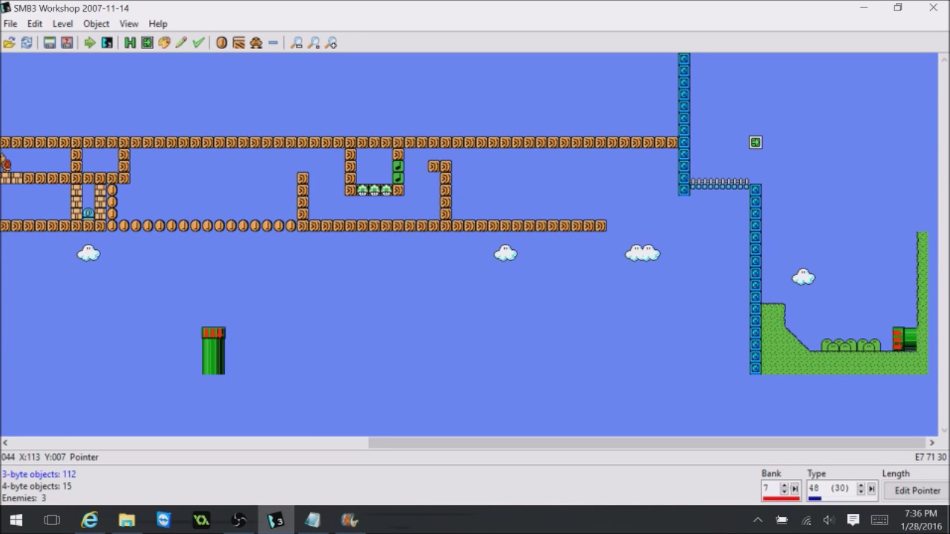
left_click(918, 491)
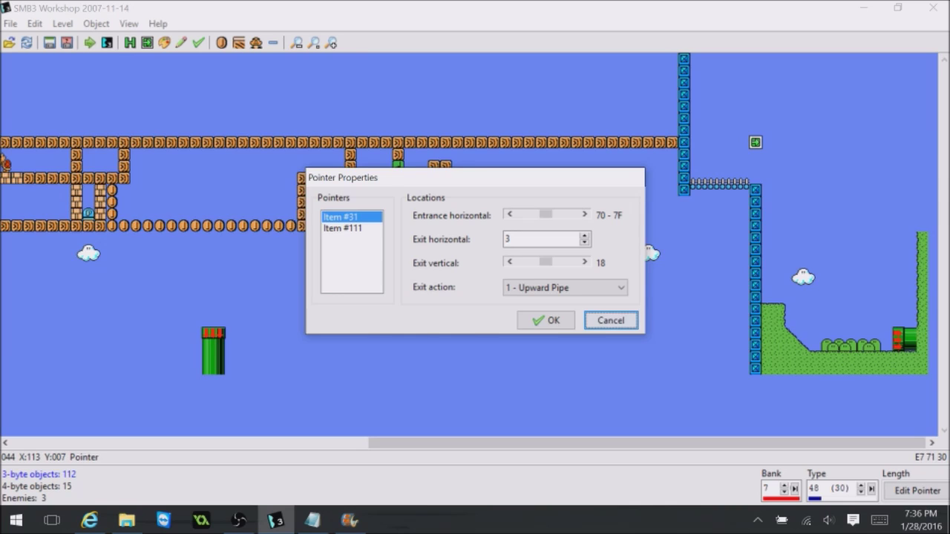
left_click(610, 321)
left_click_drag(475, 443, 832, 443)
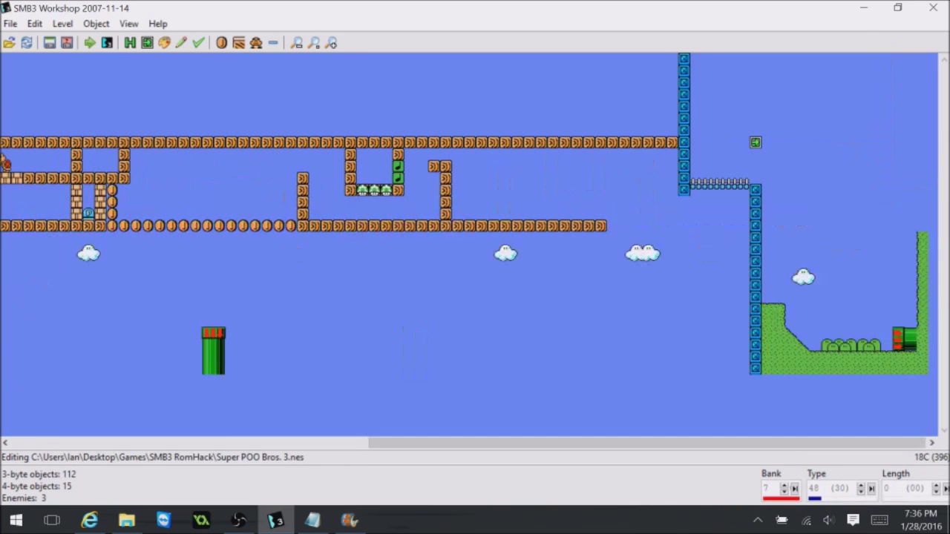
- Inspect the rightward pipe at the level's end and the exit location settings of the pointer above it
left_click(905, 340)
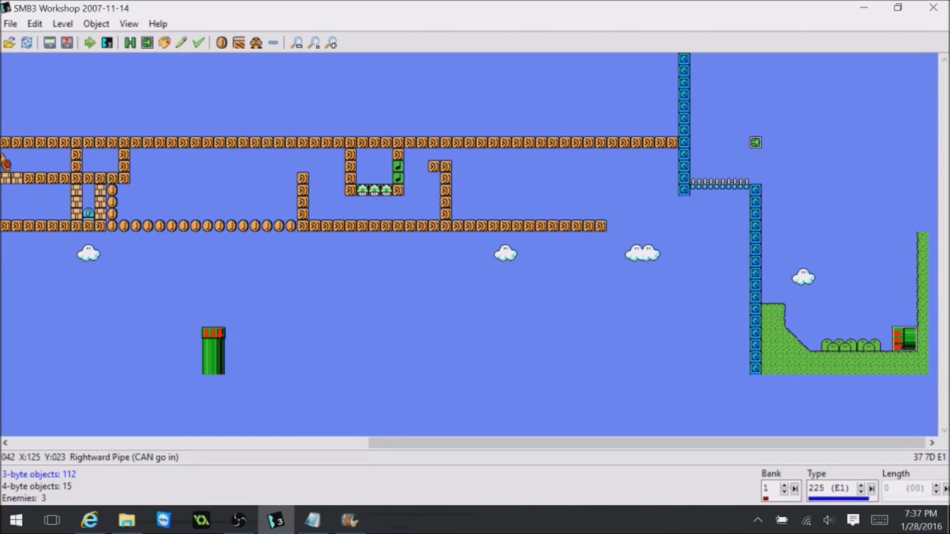
left_click(755, 142)
left_click(917, 490)
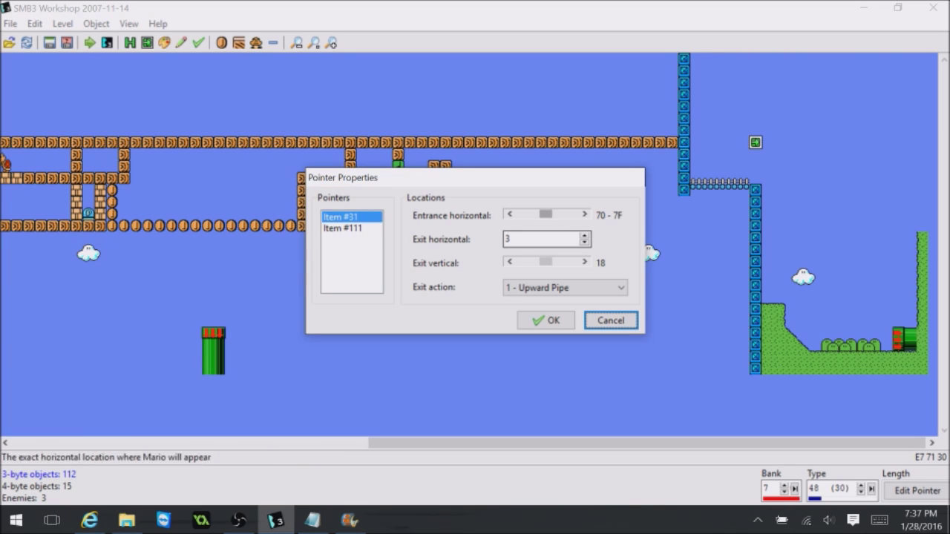
left_click(610, 320)
left_click_drag(289, 443, 646, 443)
- Recheck the entrance range and exit action of the far-end pointer, then examine the level's final section
left_click(755, 143)
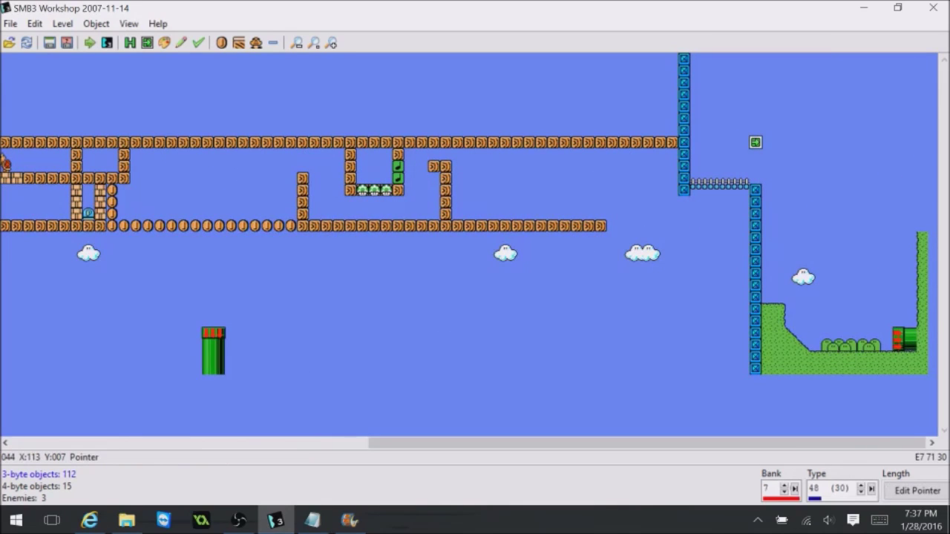
left_click(643, 254)
left_click(756, 142)
left_click(917, 491)
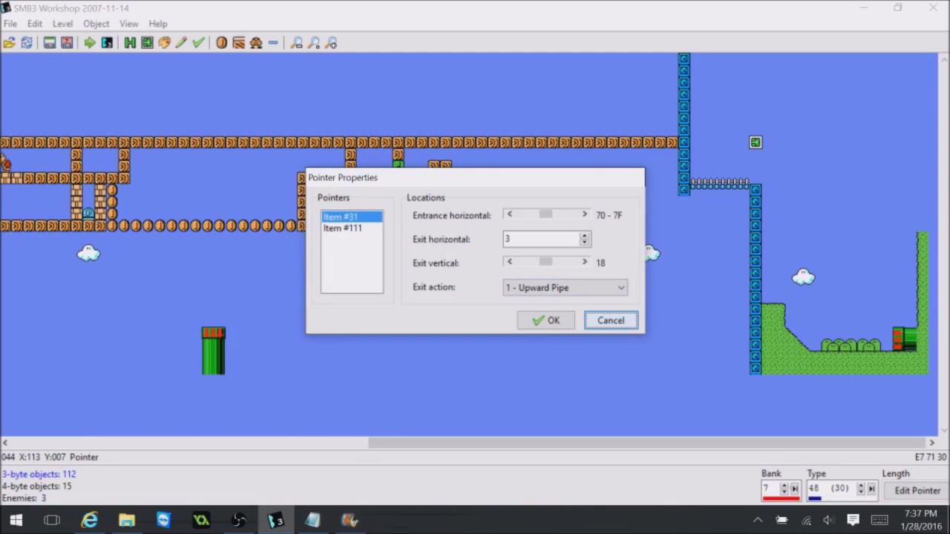
left_click(611, 321)
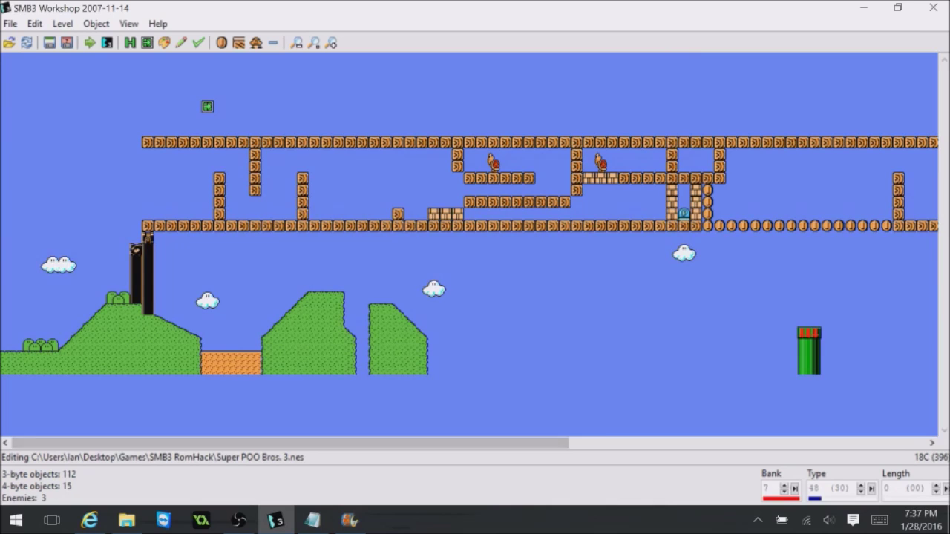
left_click_drag(445, 443, 802, 443)
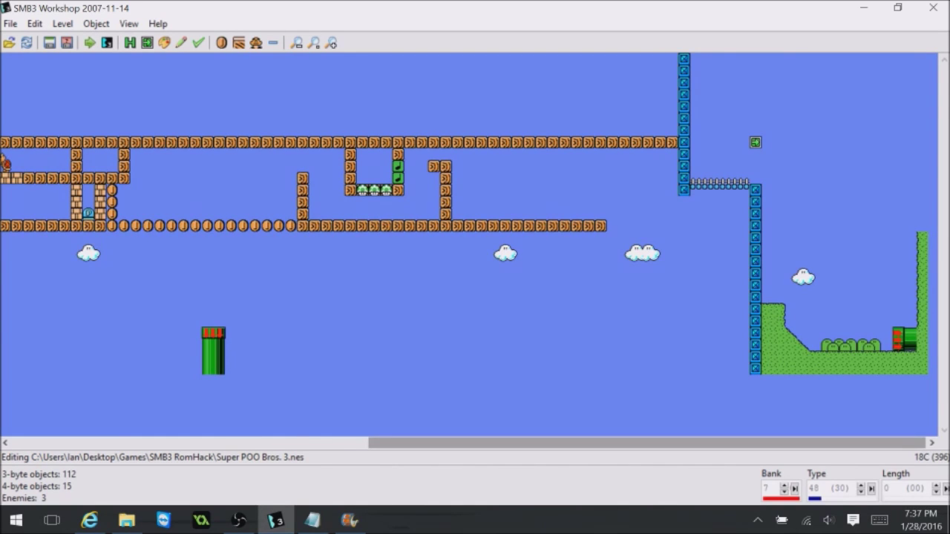
mouse_move(647, 443)
left_mouse_down()
mouse_move(405, 443)
mouse_move(647, 443)
left_mouse_up()
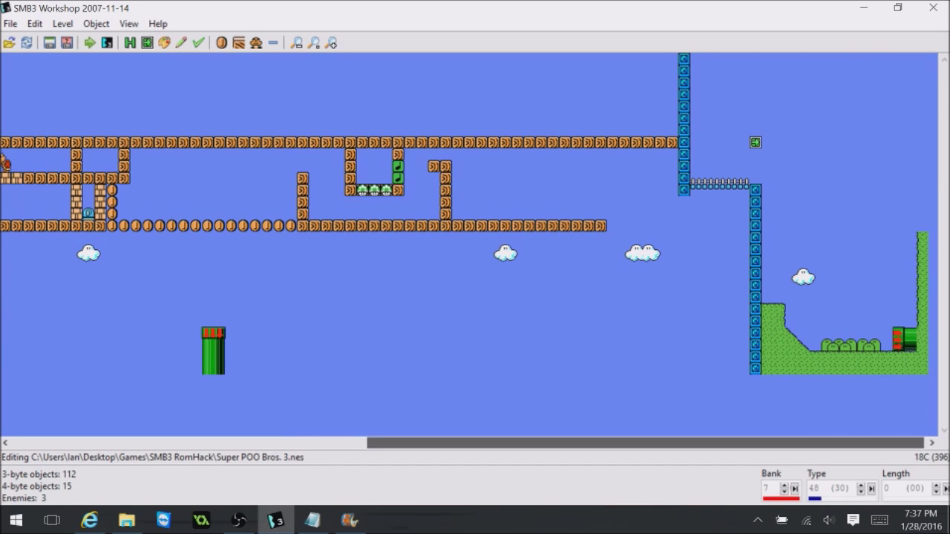
mouse_move(647, 443)
left_mouse_down()
mouse_move(568, 443)
mouse_move(647, 443)
left_mouse_up()
- Load the World 2 Level 2 Ending and inspect the green pipe at its start
key("ctrl+l")
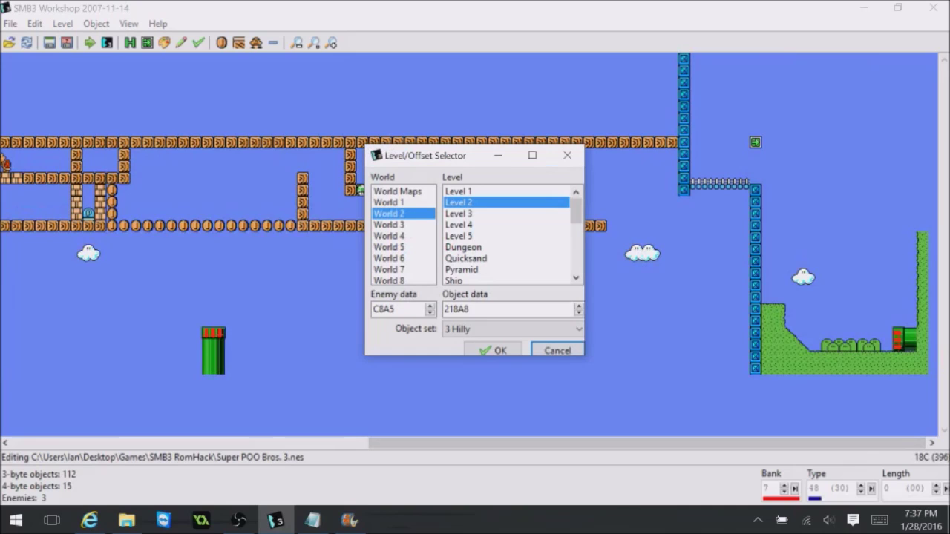
left_click_drag(576, 211, 575, 233)
left_click(473, 224)
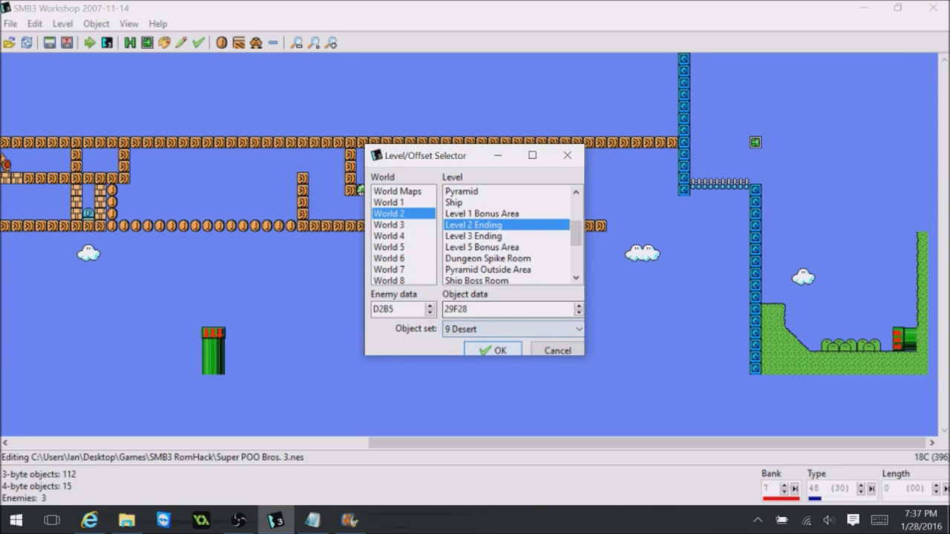
key("Return")
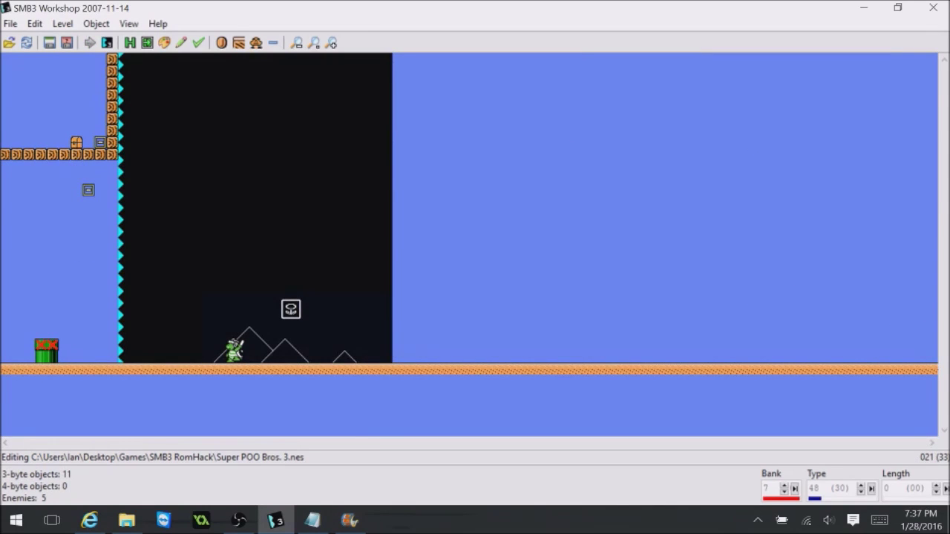
left_click(47, 351)
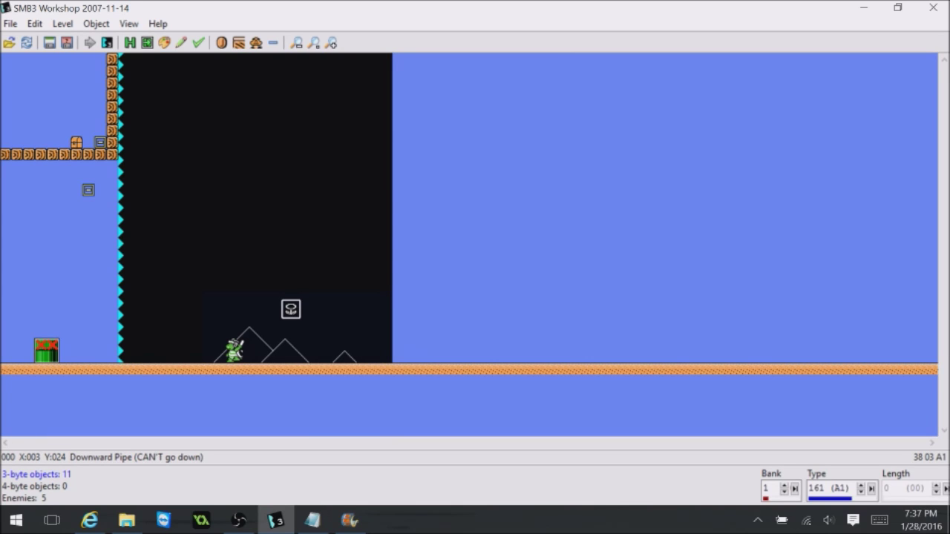
- Reload World 2 Level 2 and check its end pipe together with the properties of the nearby pointer
key("ctrl+l")
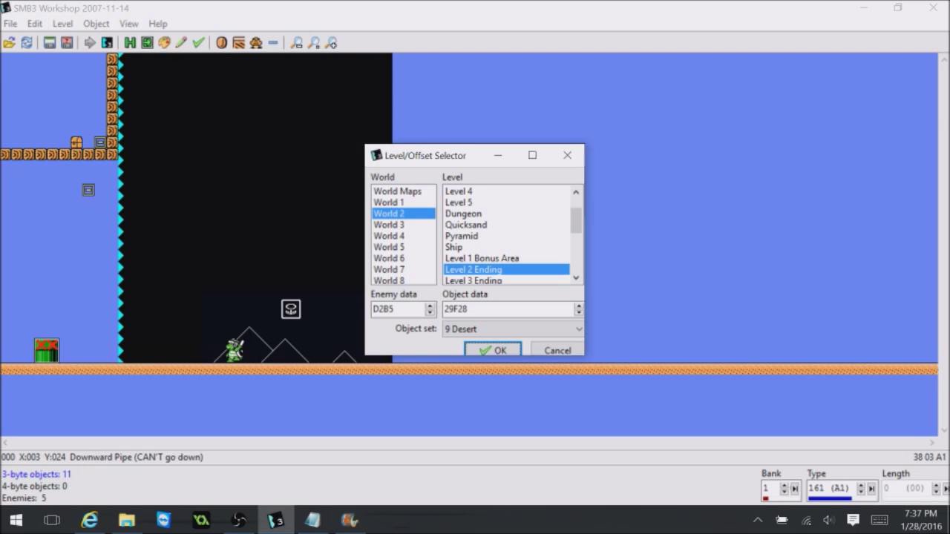
scroll(506, 236, "up", 1)
left_click(475, 203)
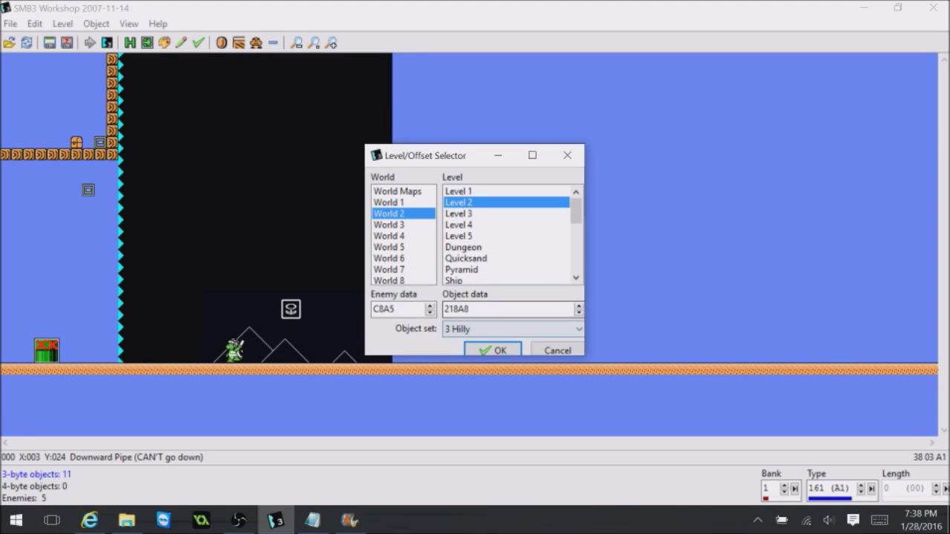
key("Return")
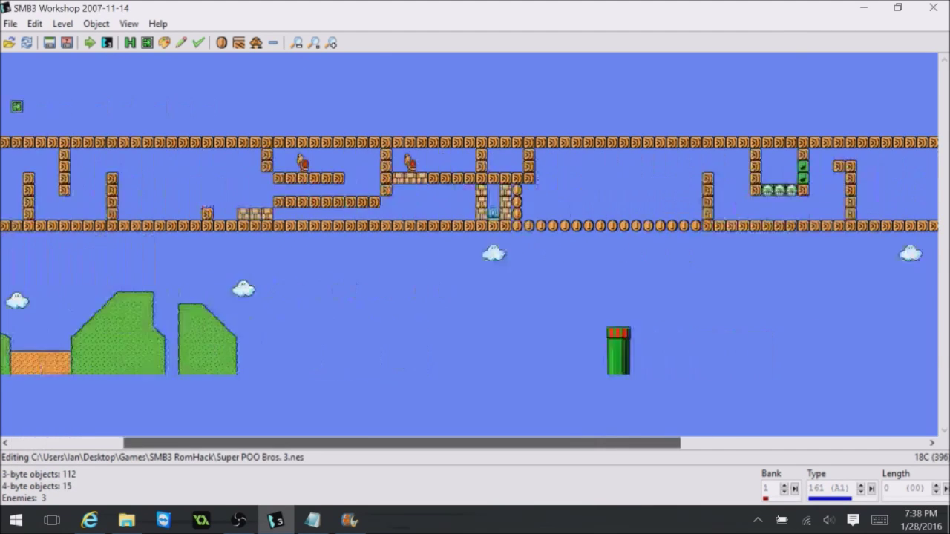
left_click_drag(402, 443, 647, 443)
left_click(905, 339)
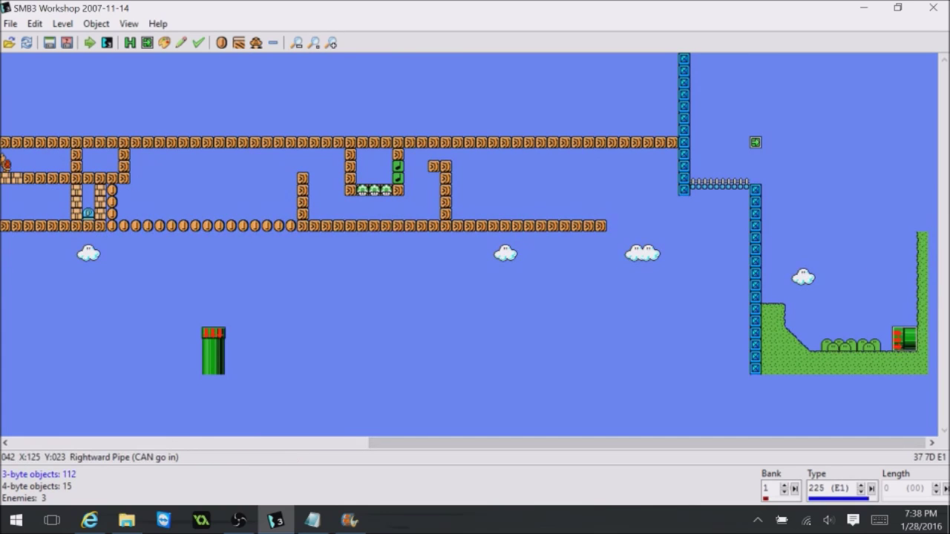
left_click(756, 142)
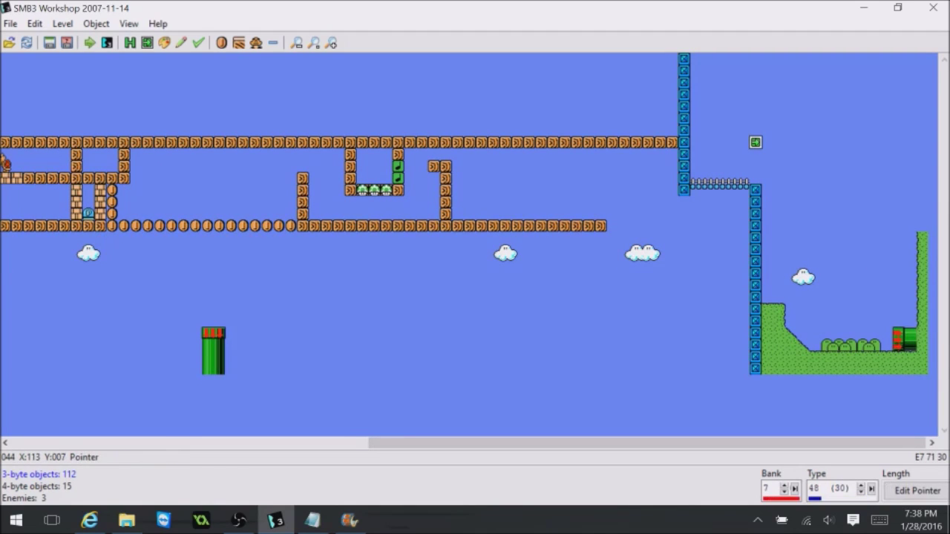
left_click(917, 491)
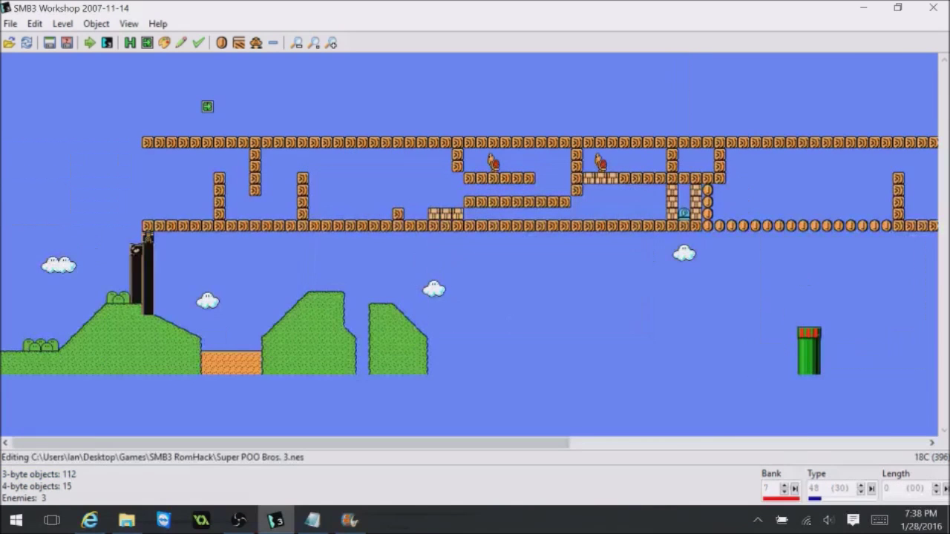
- Inspect the bricks on the walkway and the hill wall in the early part of World 2 Level 2
left_click(445, 214)
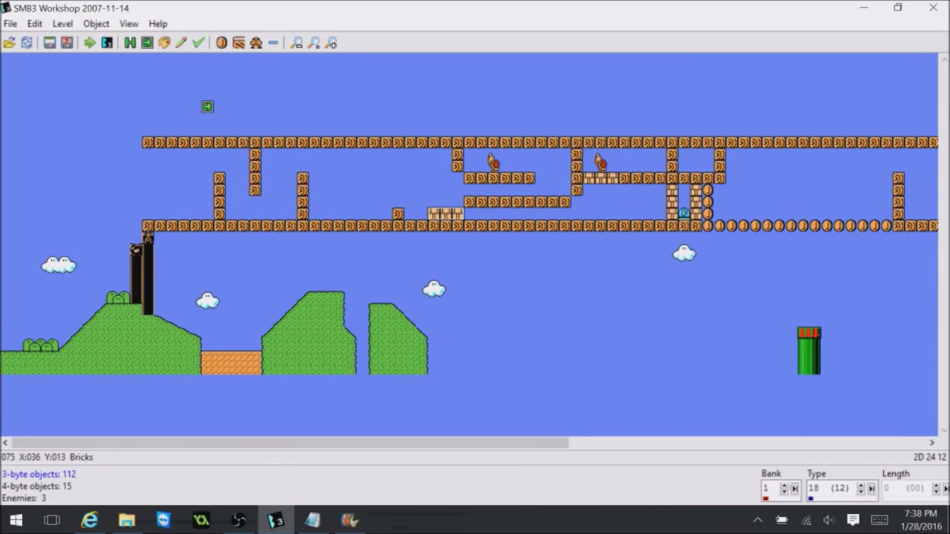
left_click(339, 315)
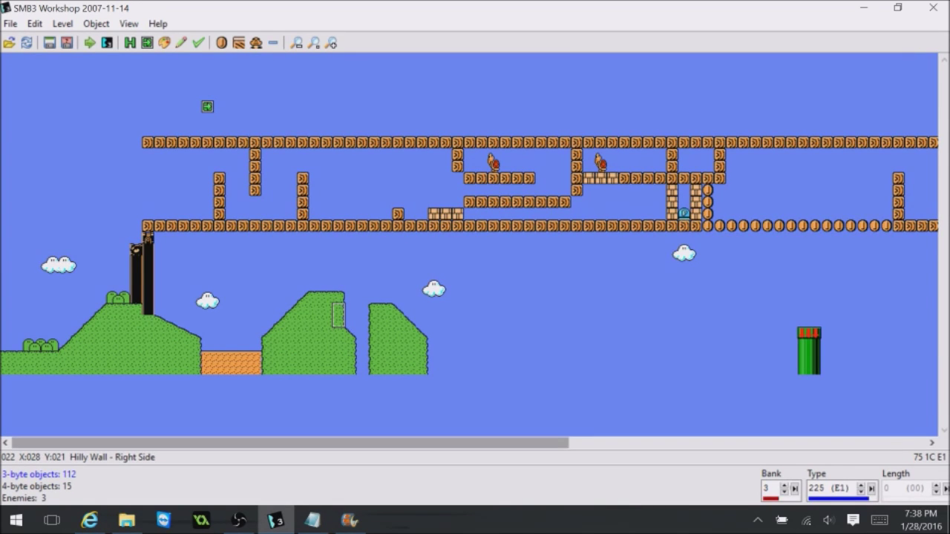
left_click_drag(289, 443, 333, 442)
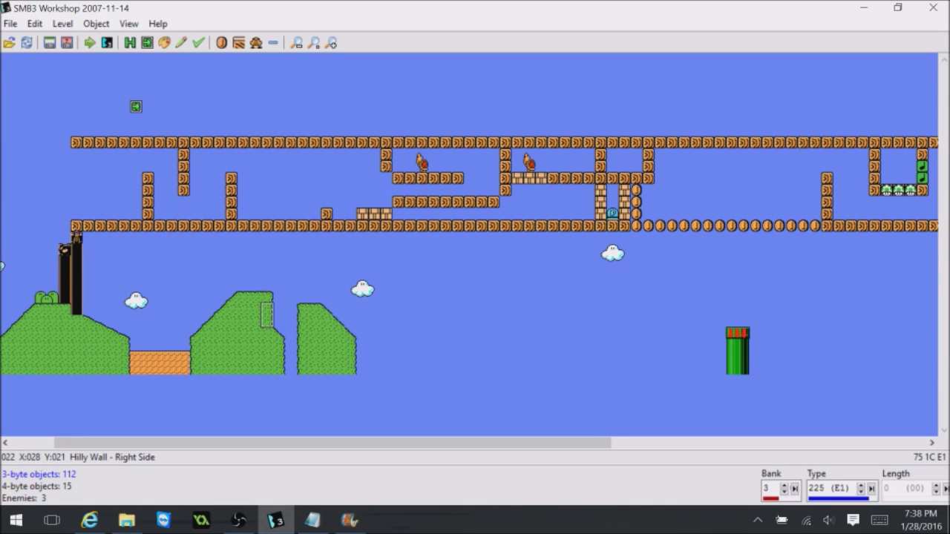
- Examine the exit location and exit action of the pointer in the sky near the level's start
left_click(136, 119)
left_click(136, 107)
left_click(917, 491)
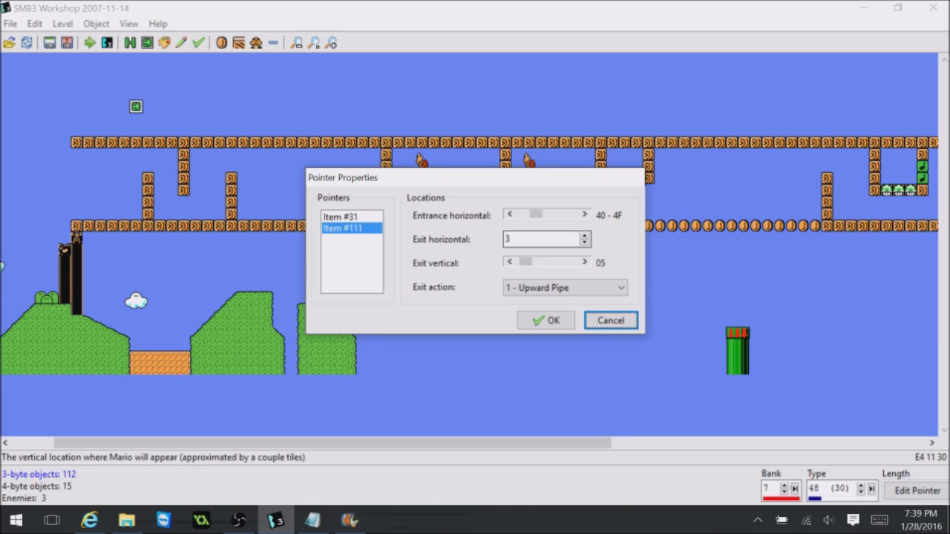
left_click(564, 287)
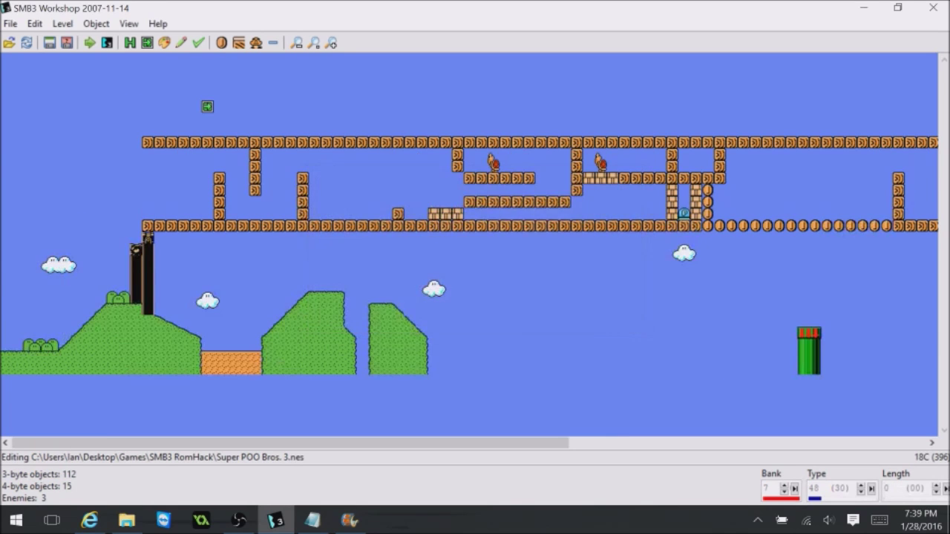
- Load the World 2 Level 2 Ending again to view the arrival area, and look further through World 2's level list
key("ctrl+l")
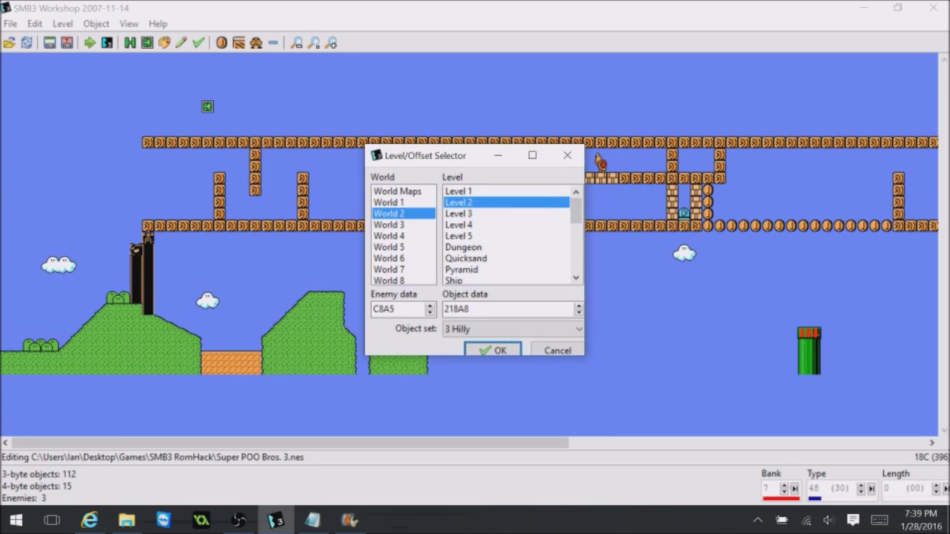
left_click_drag(576, 211, 576, 234)
left_click(475, 225)
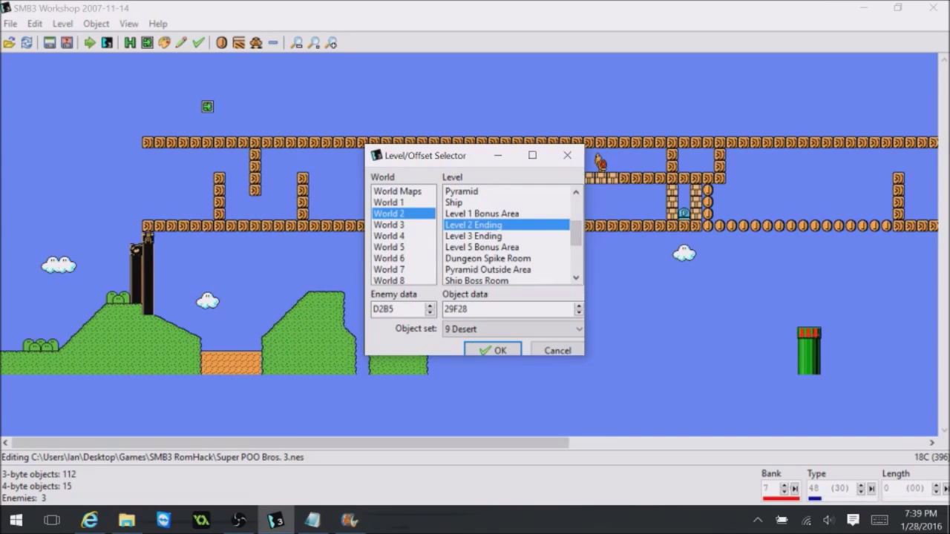
key("Return")
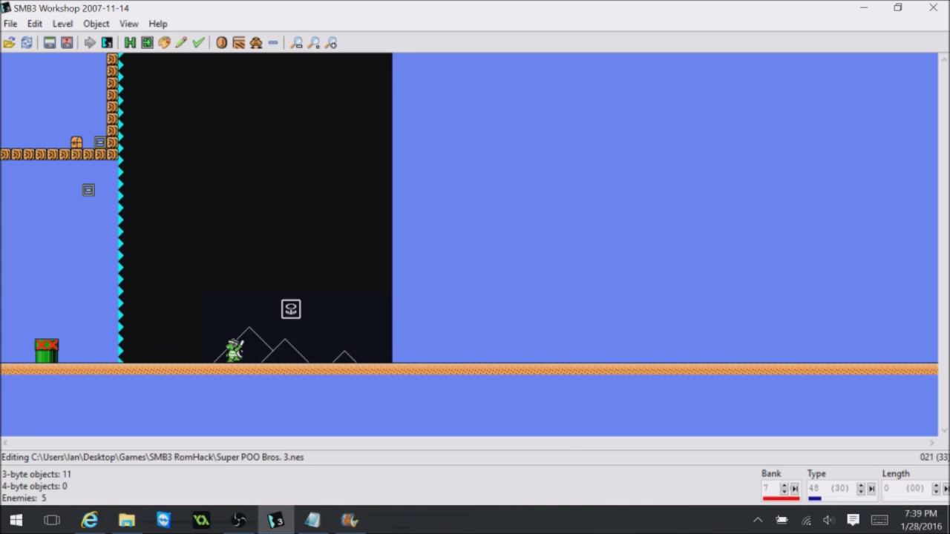
key("F5")
key("ctrl+l")
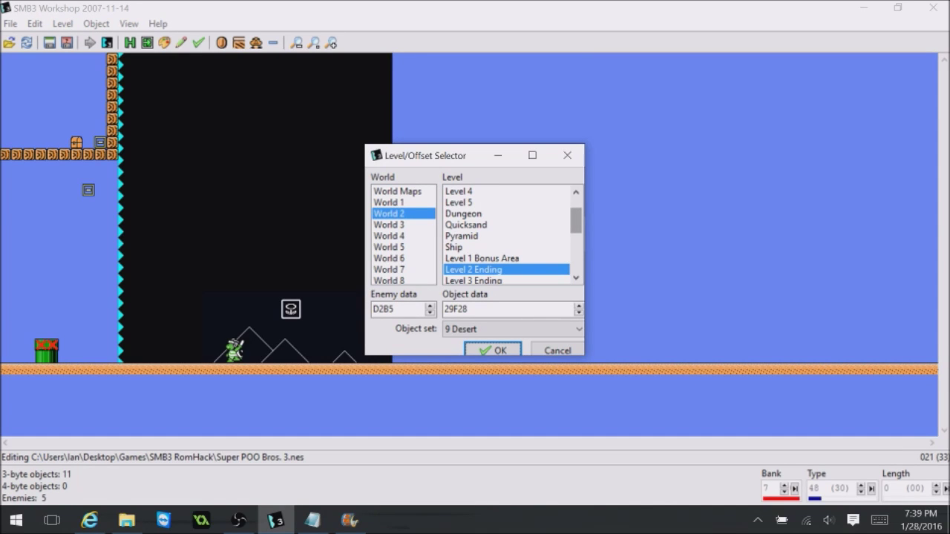
left_click_drag(576, 221, 576, 259)
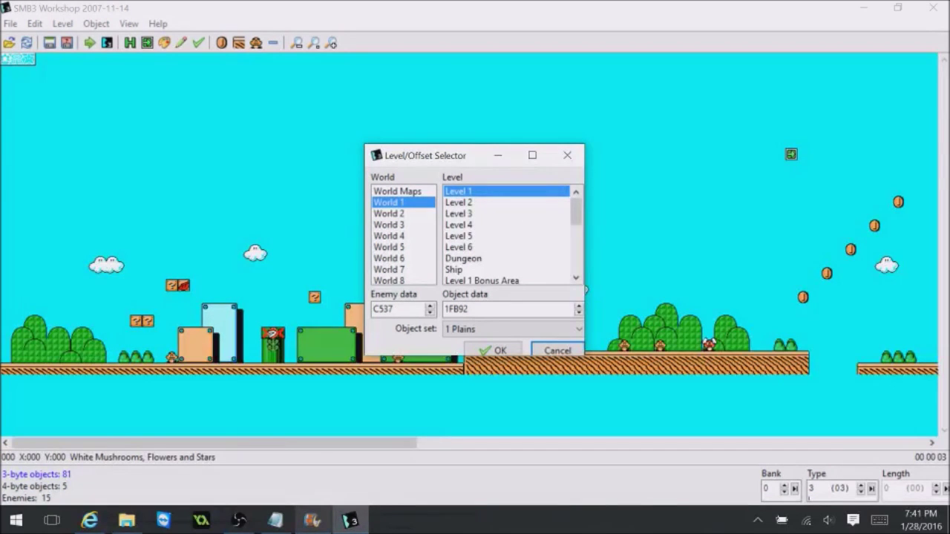
- Add a vertical column of 16 Blue X-Blocks on the ground just before the dark end zone of World 1 Level 1
mouse_move(312, 520)
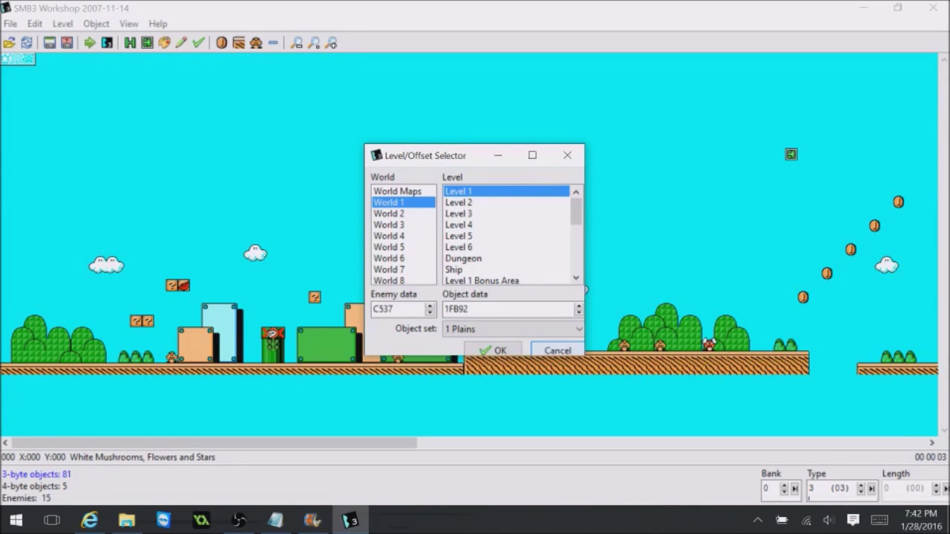
left_click(558, 350)
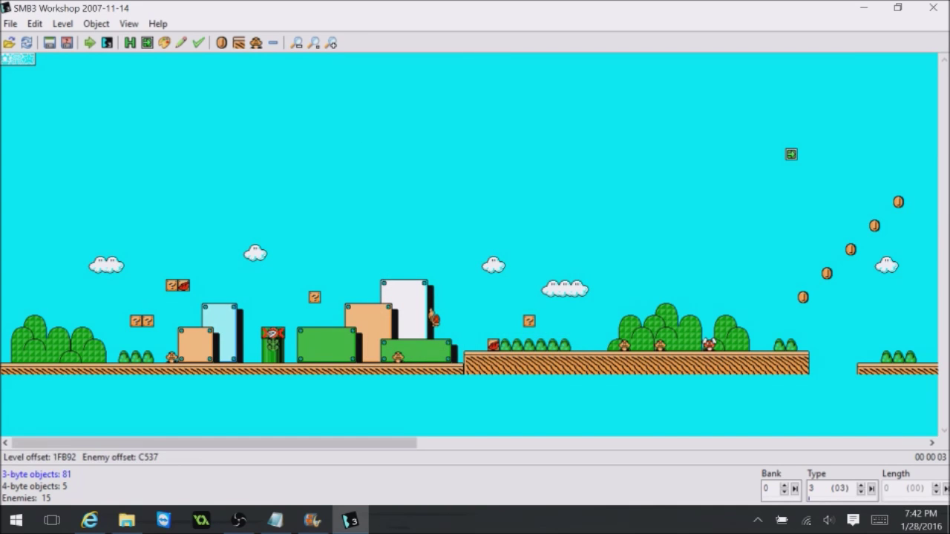
left_click_drag(297, 443, 805, 443)
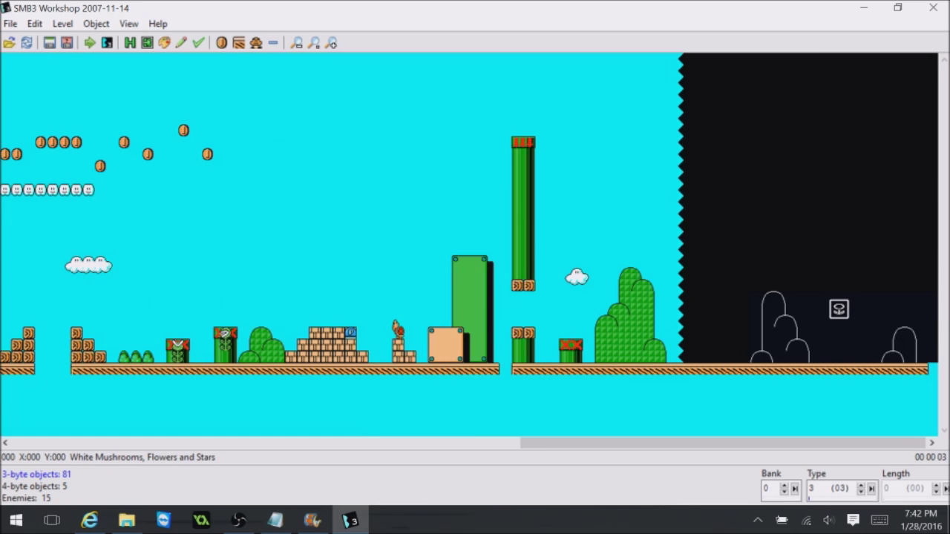
left_click(238, 43)
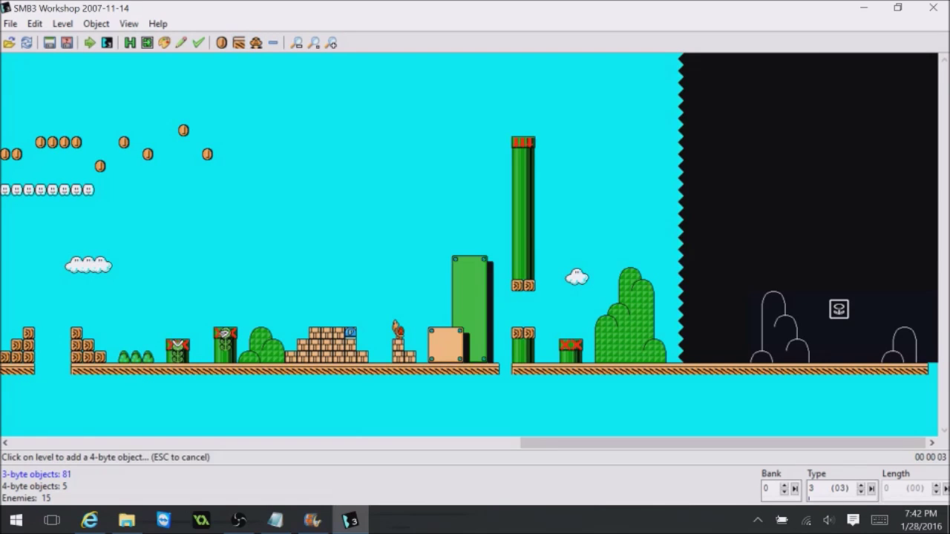
left_click(684, 118)
left_click_drag(684, 118, 673, 119)
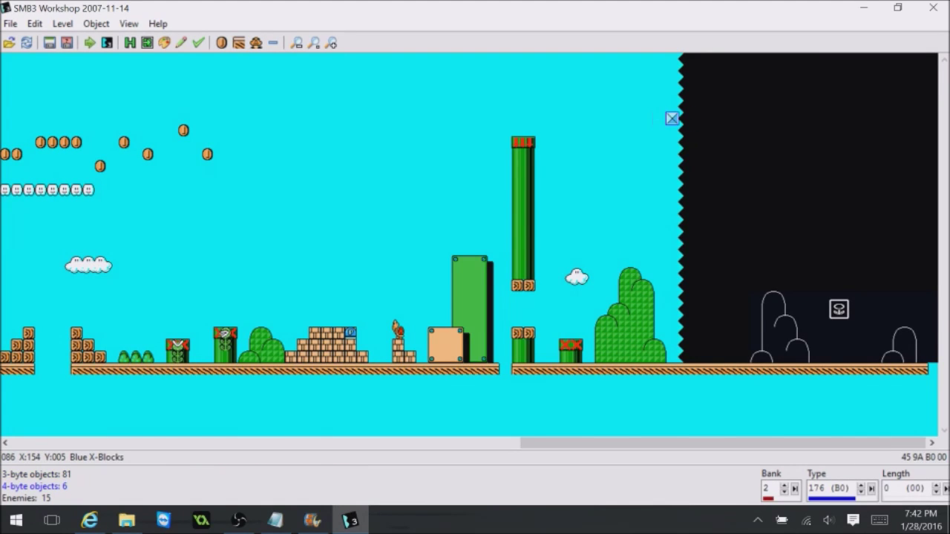
scroll(672, 119, "up", 18)
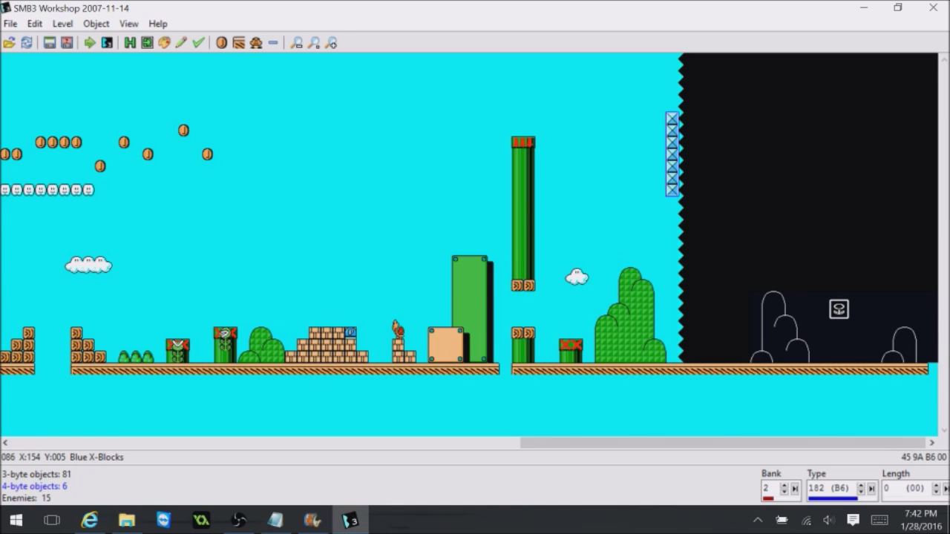
scroll(672, 118, "down", 1)
key("Down")
key("Down")
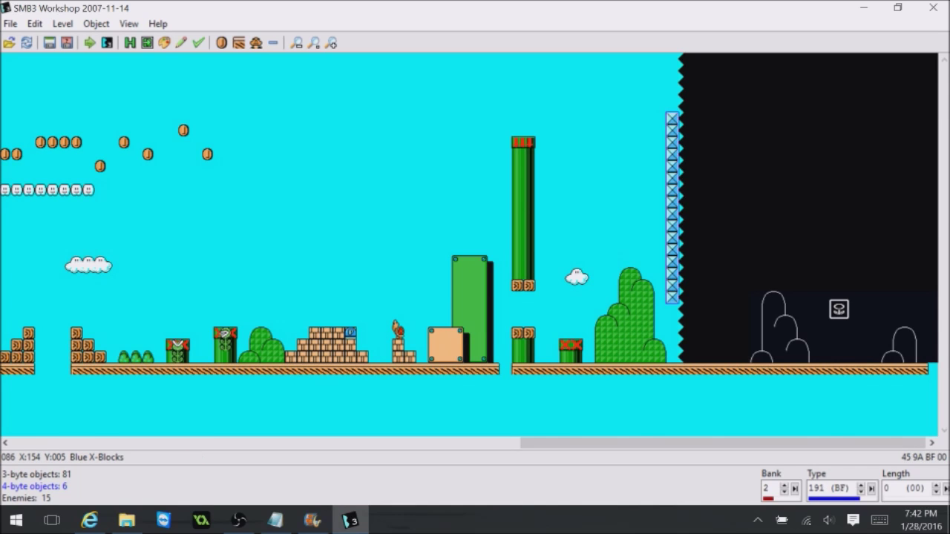
left_click_drag(672, 119, 673, 178)
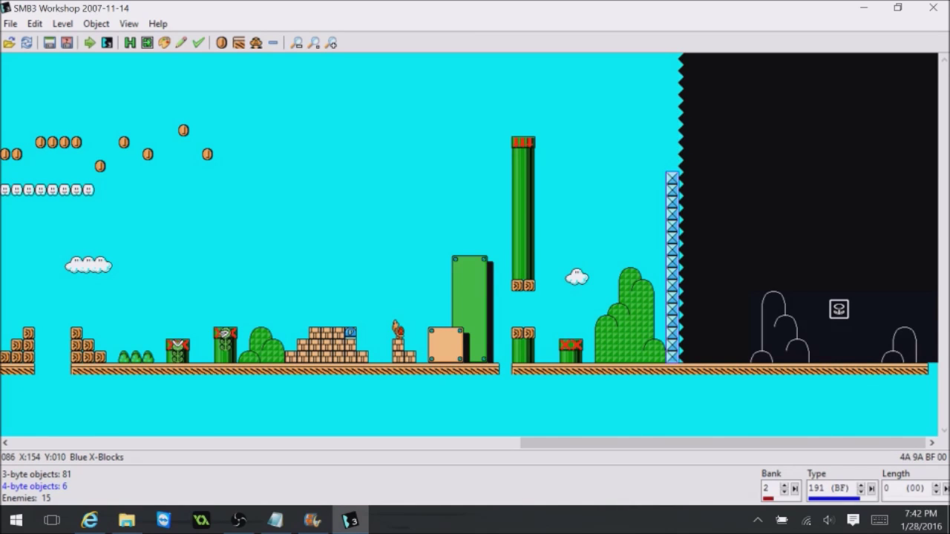
- Add a second column of 10 Blue X-Blocks above the first one, extending the wall to the top of the level
left_click(96, 24)
left_click(81, 74)
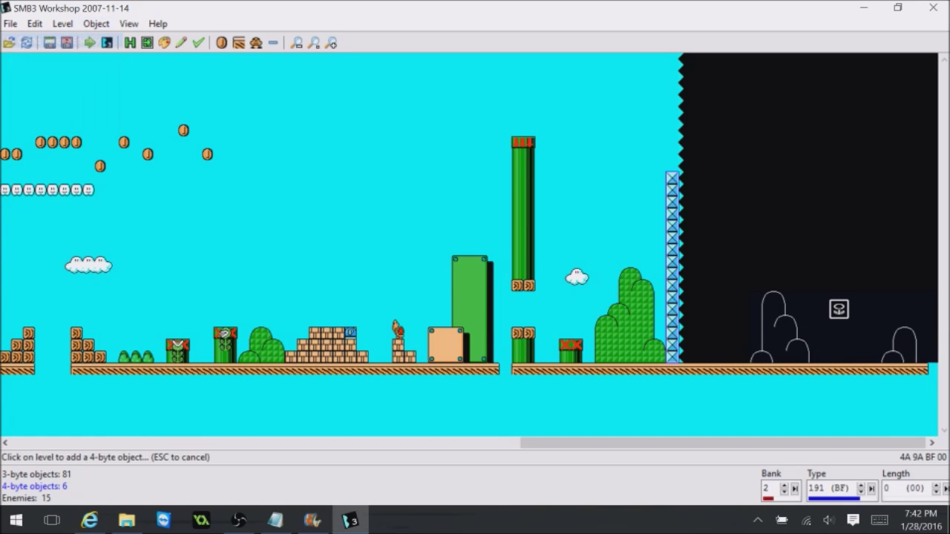
left_click(612, 82)
key("Down")
key("Down")
key("Down")
key("Down")
key("Down")
key("Down")
key("Down")
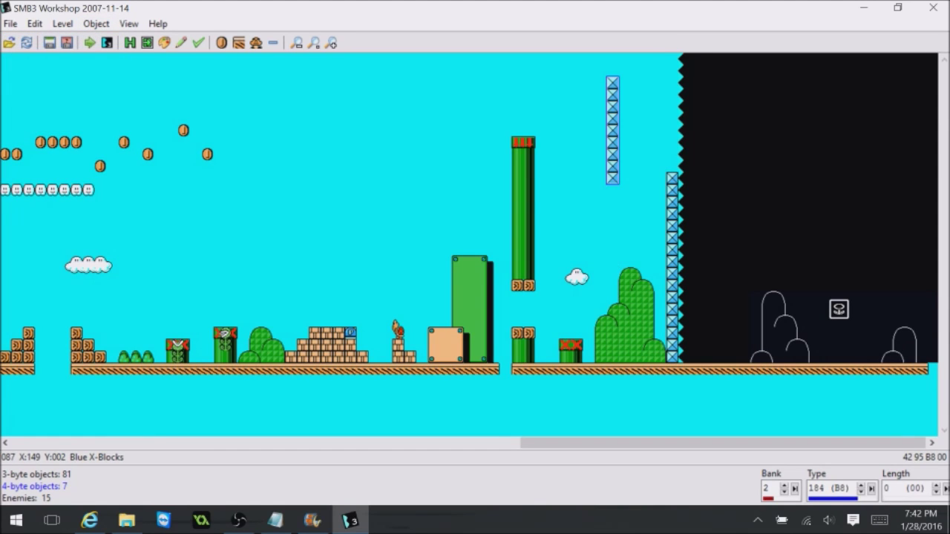
key("Right")
key("Right")
key("Right")
key("Right")
key("Right")
key("Up")
scroll(672, 70, "up", 1)
mouse_move(672, 71)
left_mouse_down()
mouse_move(660, 59)
mouse_move(672, 58)
left_mouse_up()
left_click(623, 111)
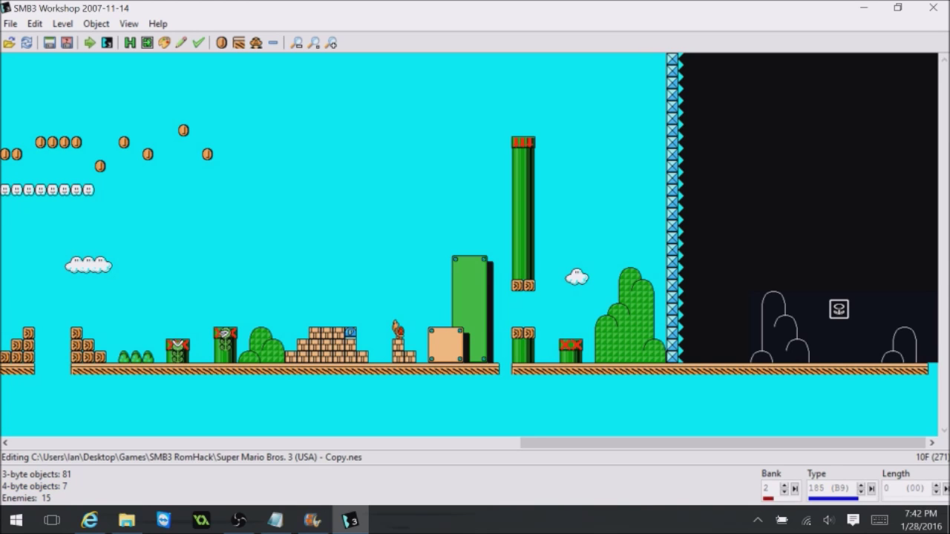
- Change the short pipe before the end hill to Downward Pipe (CAN go down), type 145 (91)
left_click(570, 350)
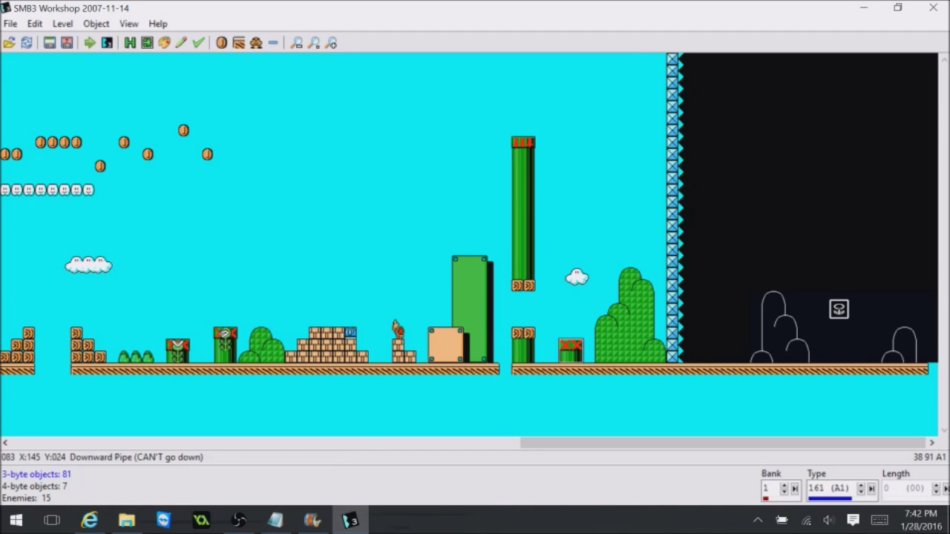
scroll(570, 351, "up", 19)
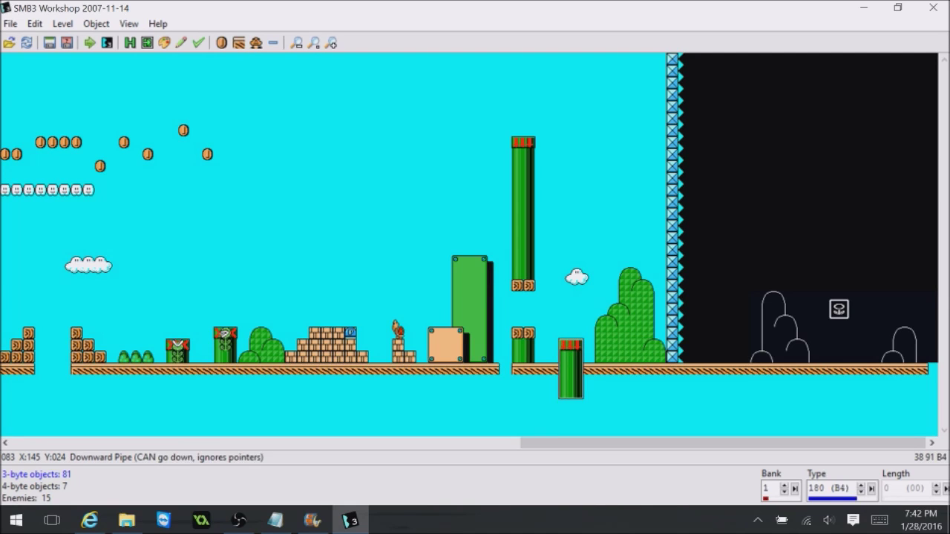
key("Page_Down")
key("Page_Down")
key("Page_Down")
key("Page_Down")
key("Page_Down")
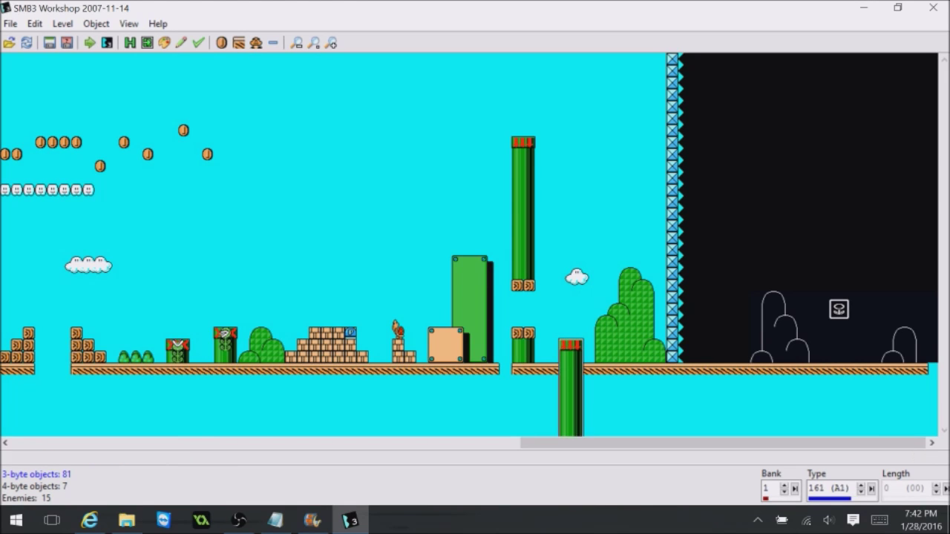
key("Page_Down")
key("Page_Down")
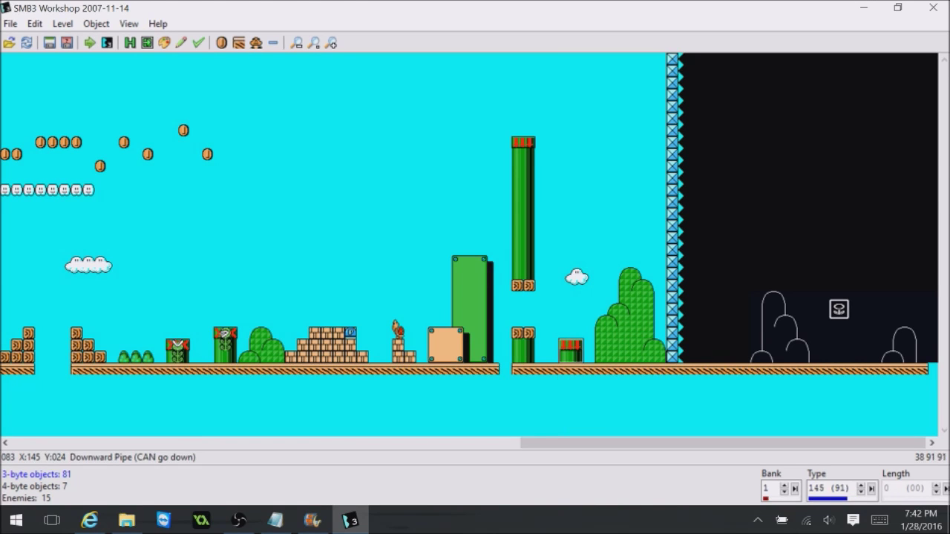
- Move the enterable pipe onto the tall white block near the level's start and save the ROM
key("Down")
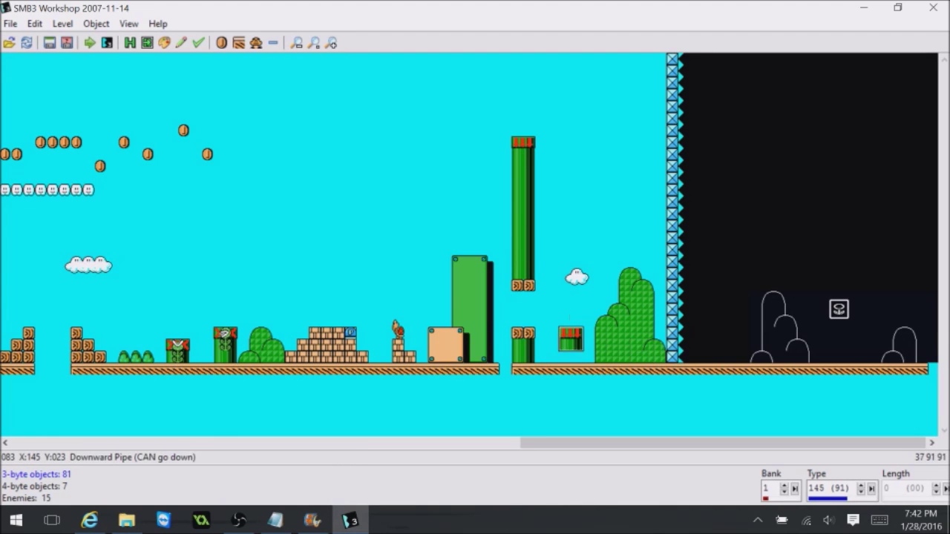
key("Up")
left_click_drag(570, 350, 332, 244)
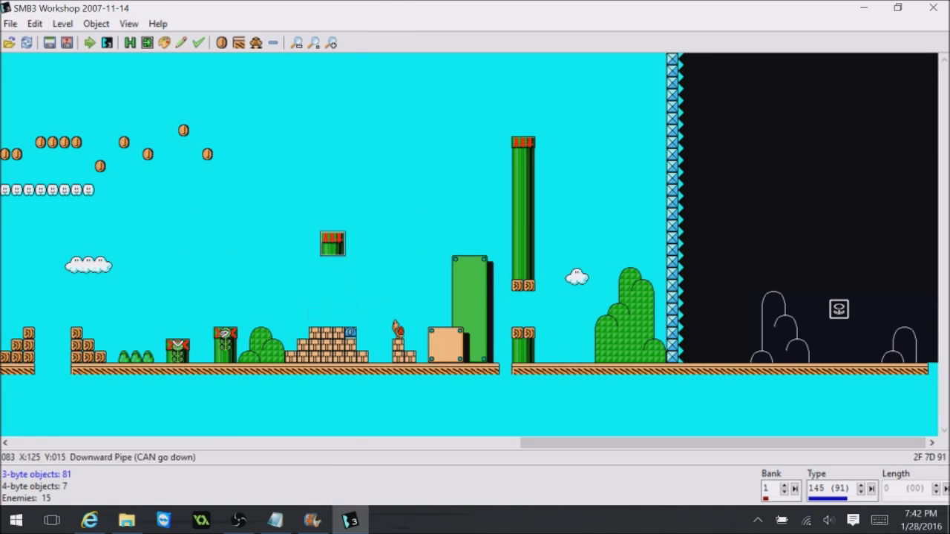
left_click_drag(723, 443, 538, 443)
left_click_drag(761, 243, 34, 255)
left_click_drag(475, 443, 152, 443)
left_click_drag(771, 255, 415, 268)
left_click(392, 243)
left_click(10, 23)
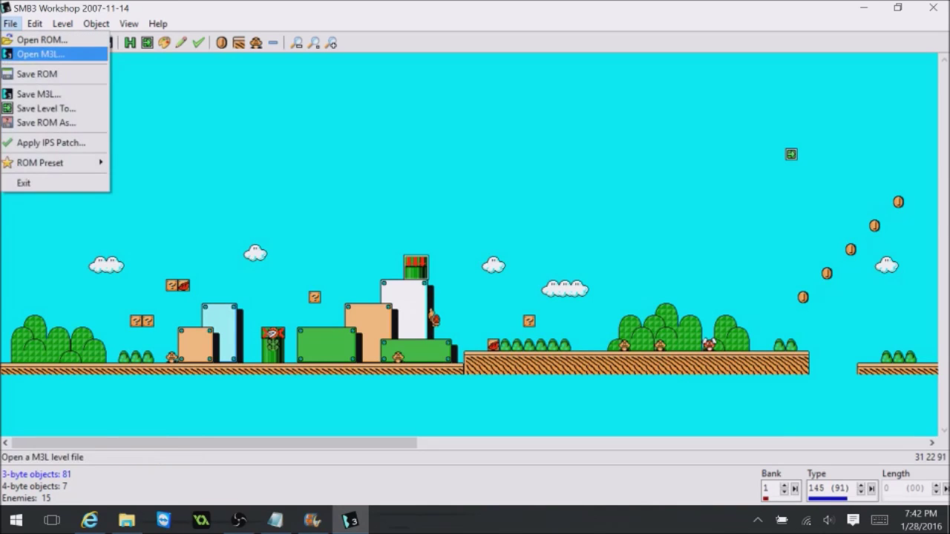
left_click(45, 72)
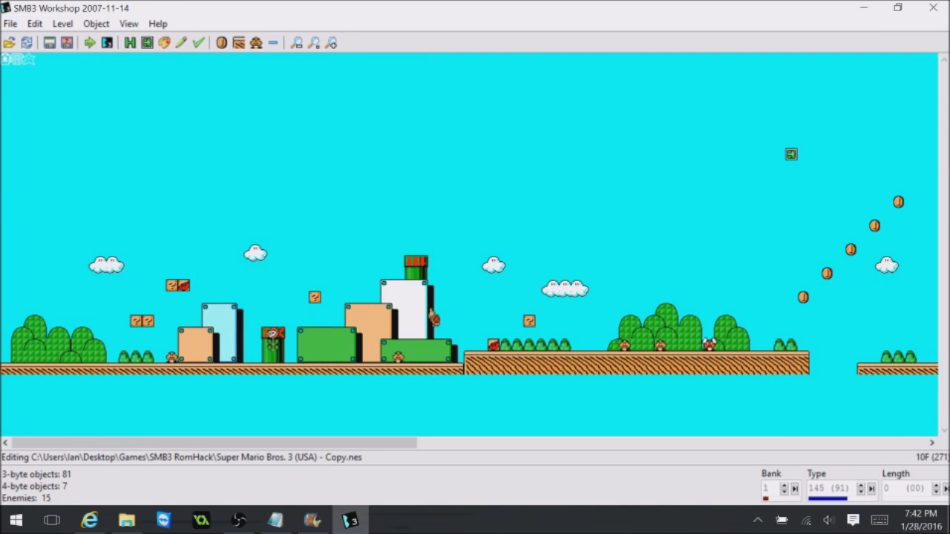
- Examine the object and enemy pointers for the next area in the level header
left_click(130, 43)
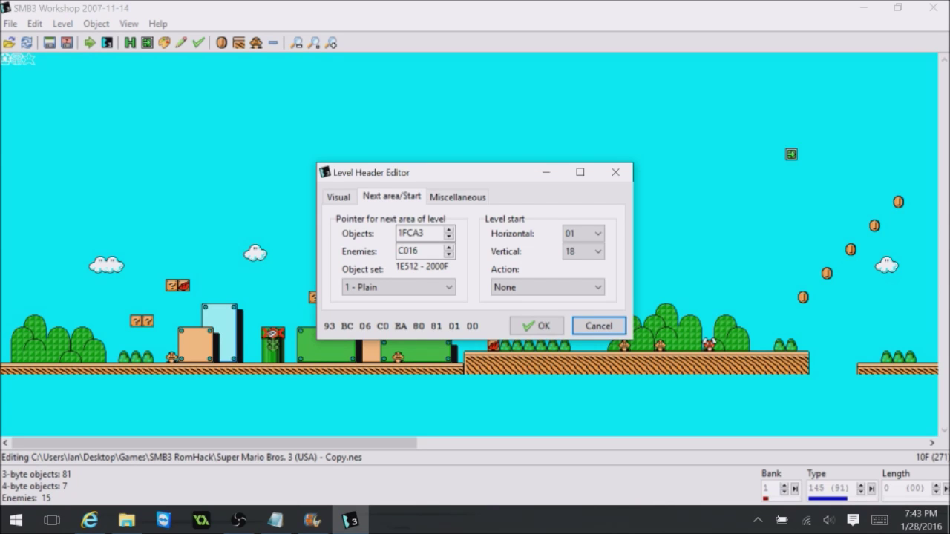
left_click_drag(445, 172, 611, 153)
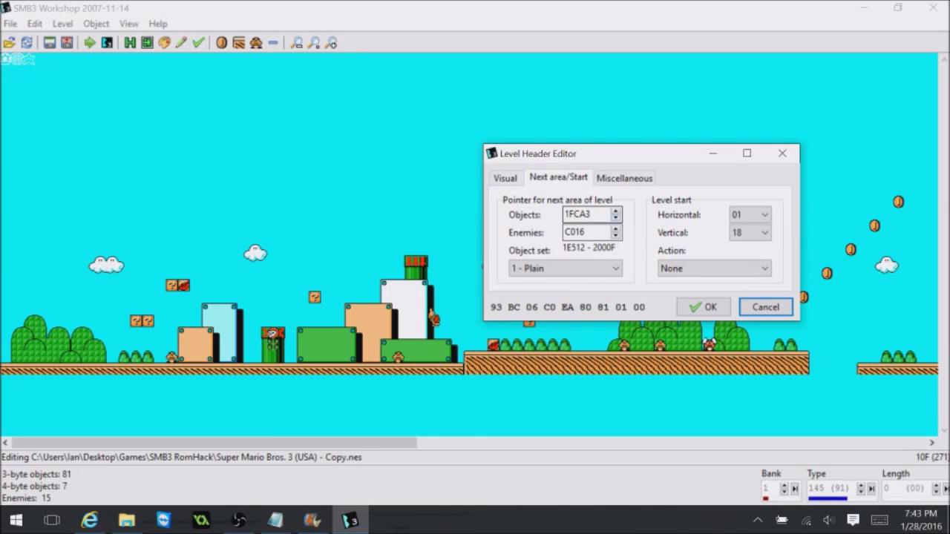
left_click(615, 219)
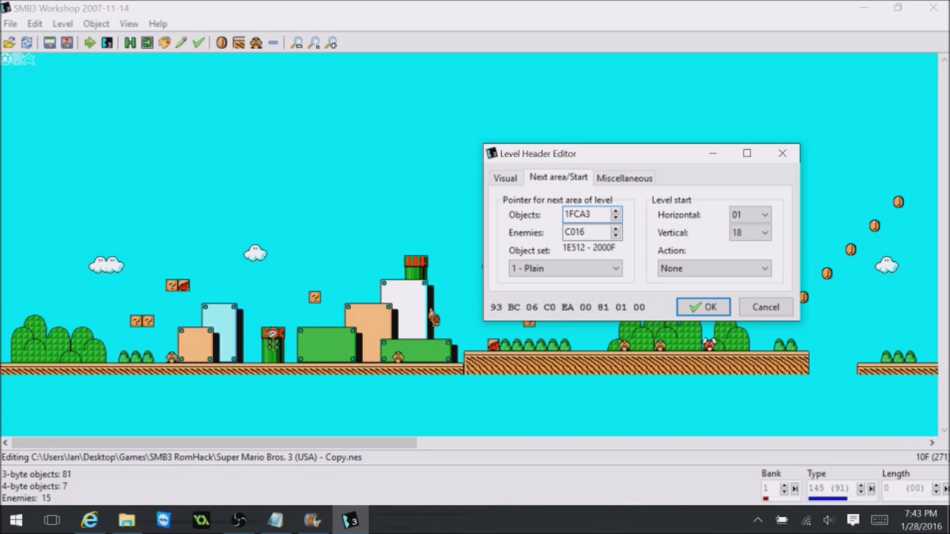
left_click(765, 306)
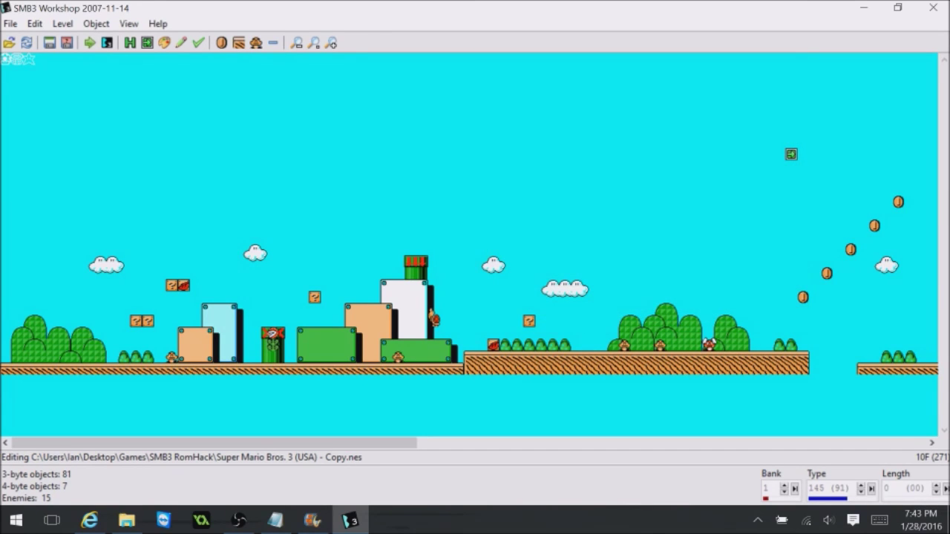
left_click(129, 43)
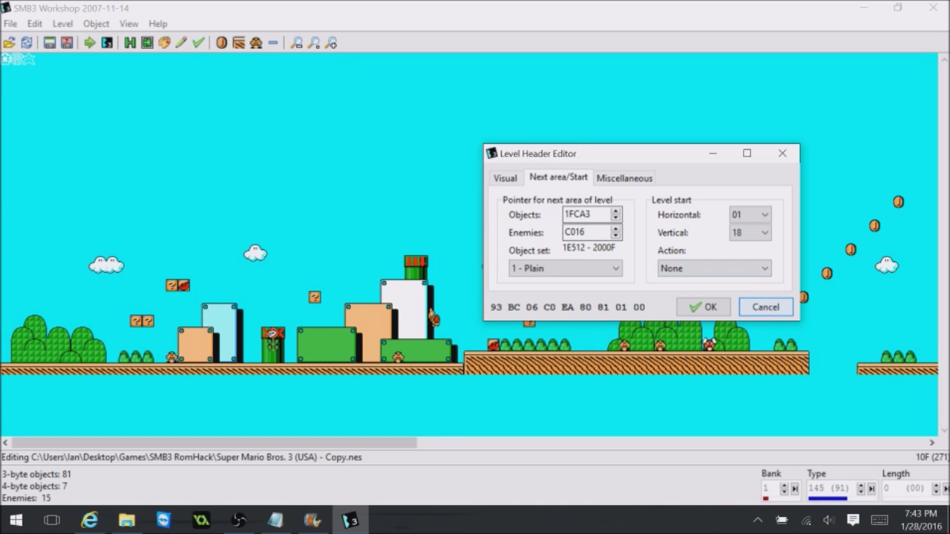
left_click(765, 306)
- Look up the enemy and object data offsets of the Level 1 Bonus Area and Level 2 in World 1
left_click(9, 43)
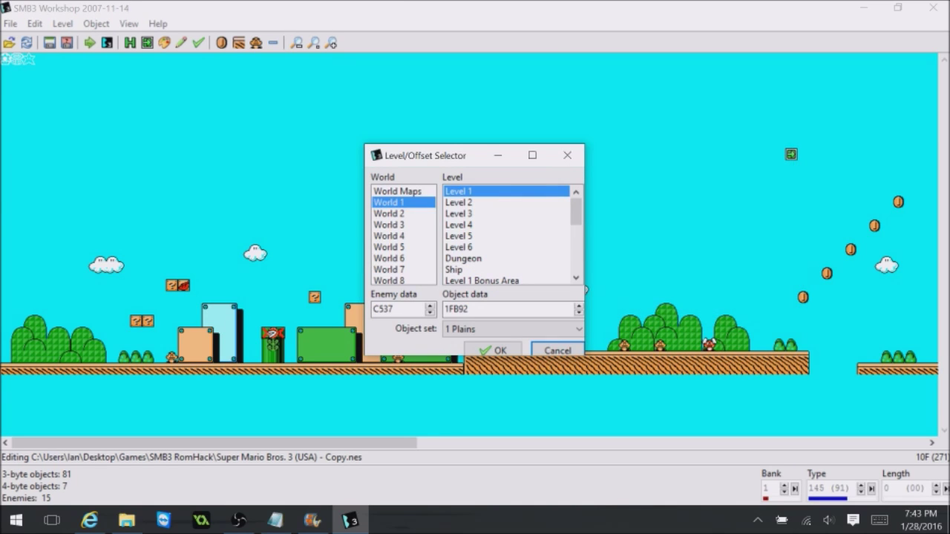
left_click(483, 281)
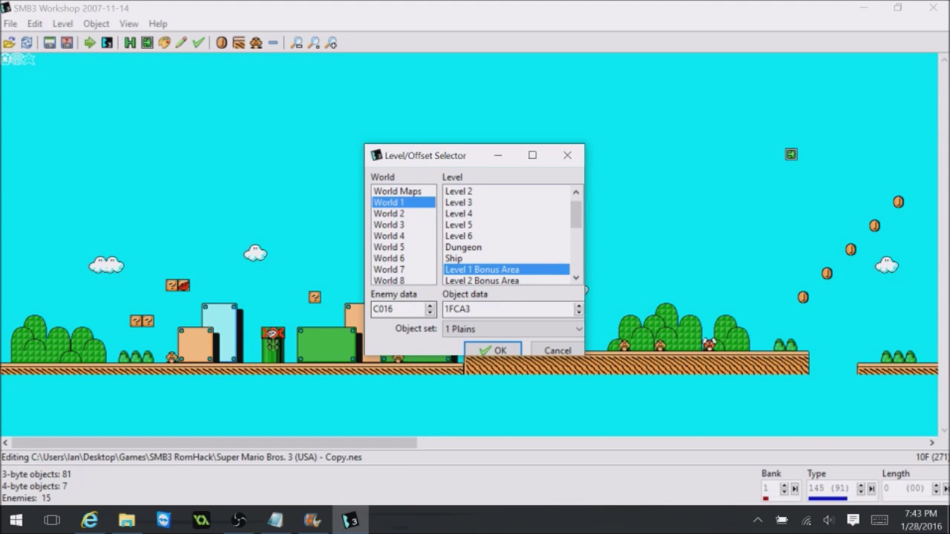
left_click_drag(576, 214, 576, 211)
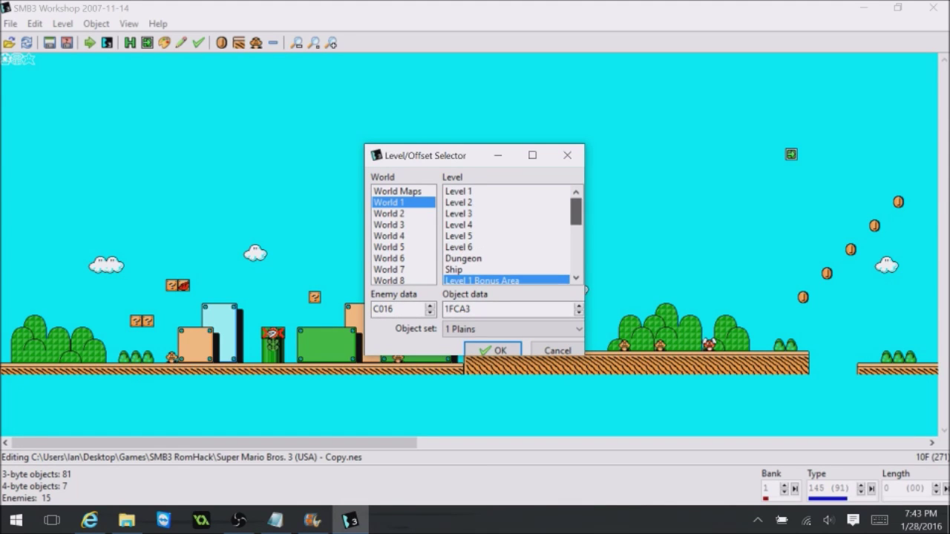
left_click(459, 203)
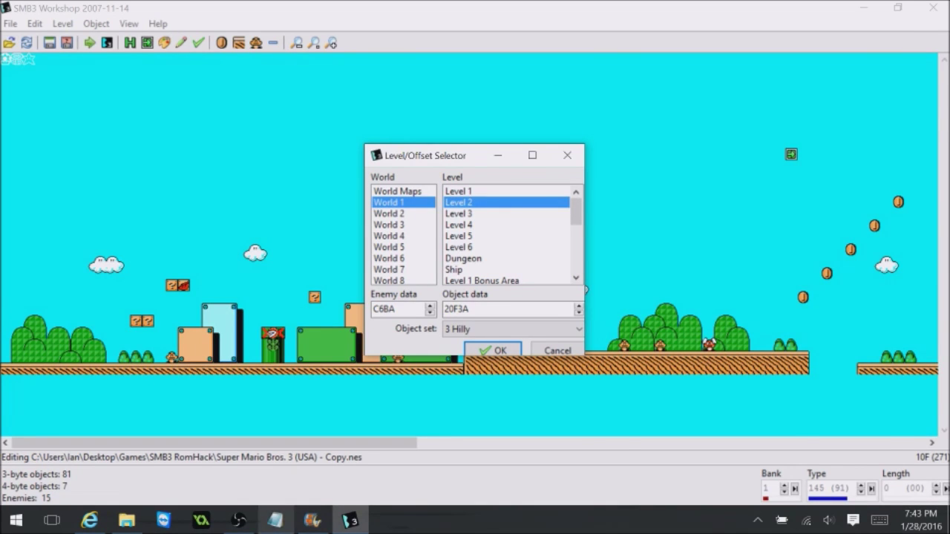
- Switch to Notepad, note the Level 2 offsets c6ba and 20f3a on separate lines, and dismiss the level selector
left_click(275, 521)
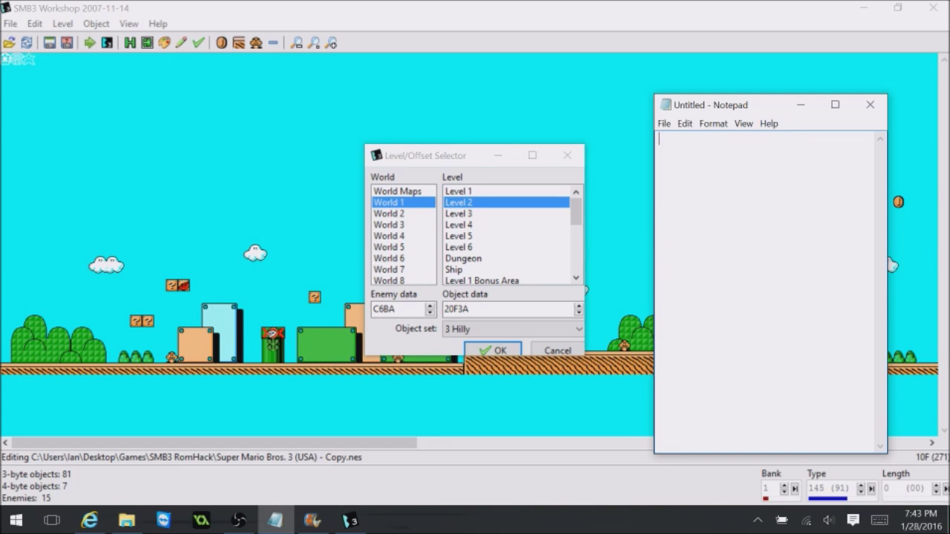
type("c6b1")
key("BackSpace")
type("a")
key("Return")
type("20f3a")
left_click(557, 351)
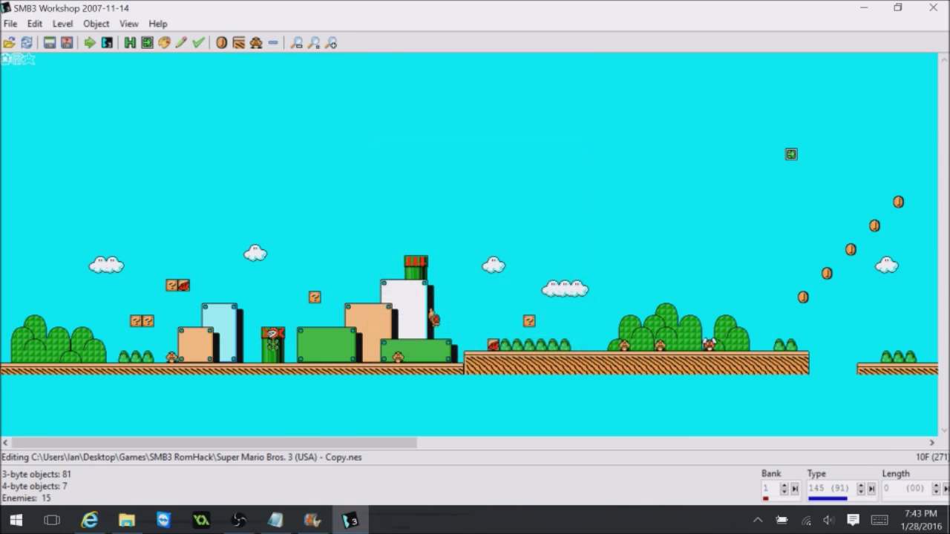
- Set the level header's next-area object pointer to 20F3A, keeping the Notepad offsets beside the header editor for reference
left_click(130, 42)
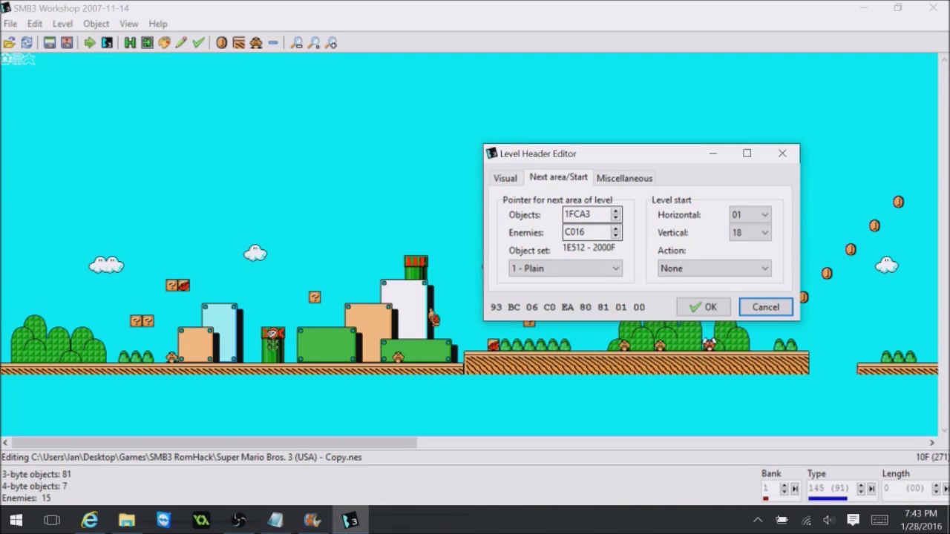
left_click(275, 520)
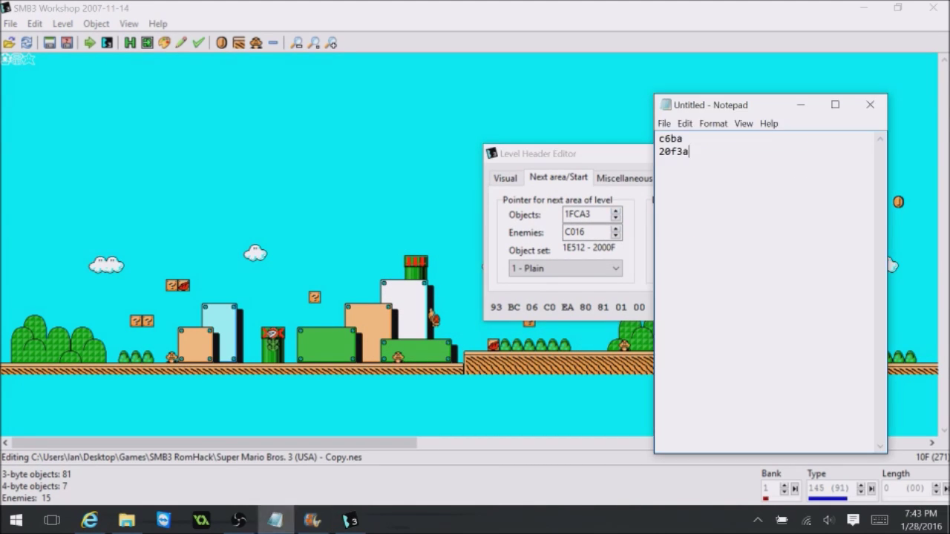
left_click_drag(712, 103, 328, 108)
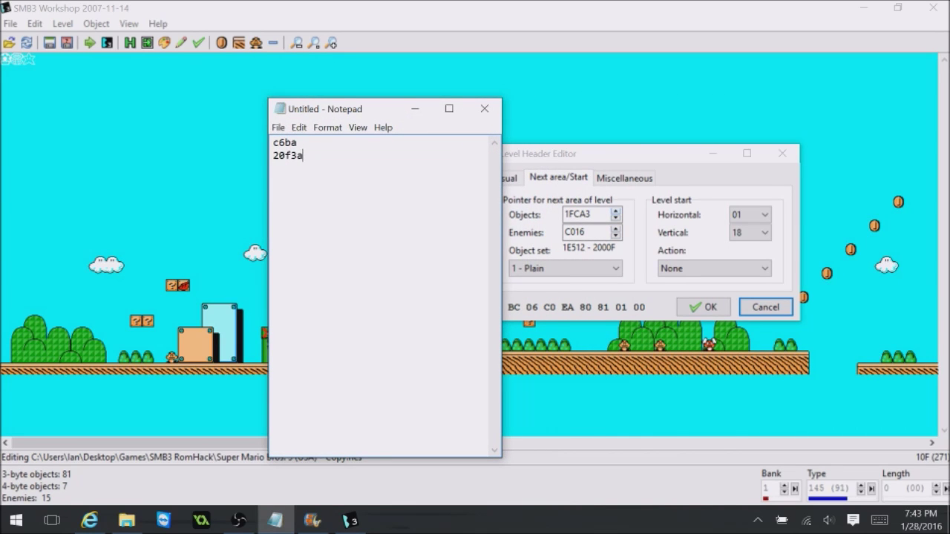
left_click(616, 211)
left_click(615, 211)
left_click_drag(592, 214, 564, 214)
type("20")
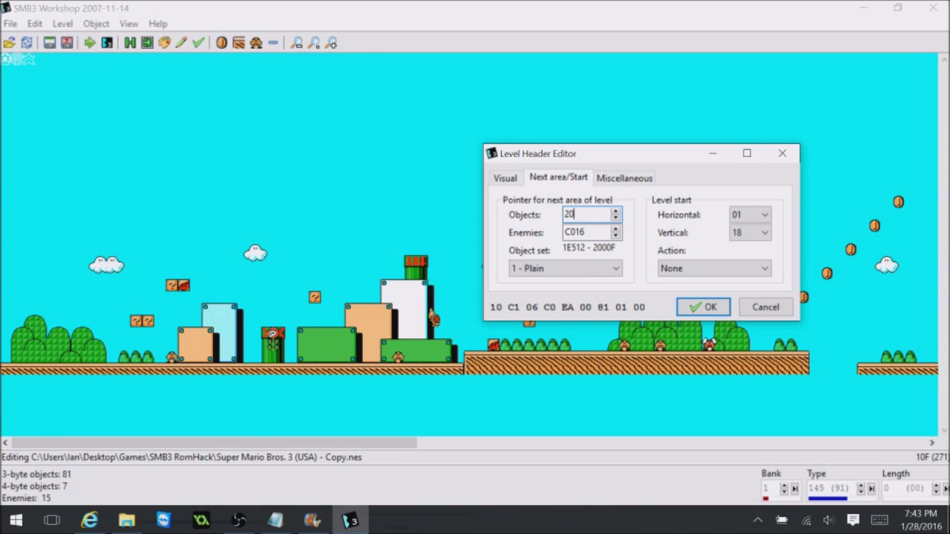
type("F3A")
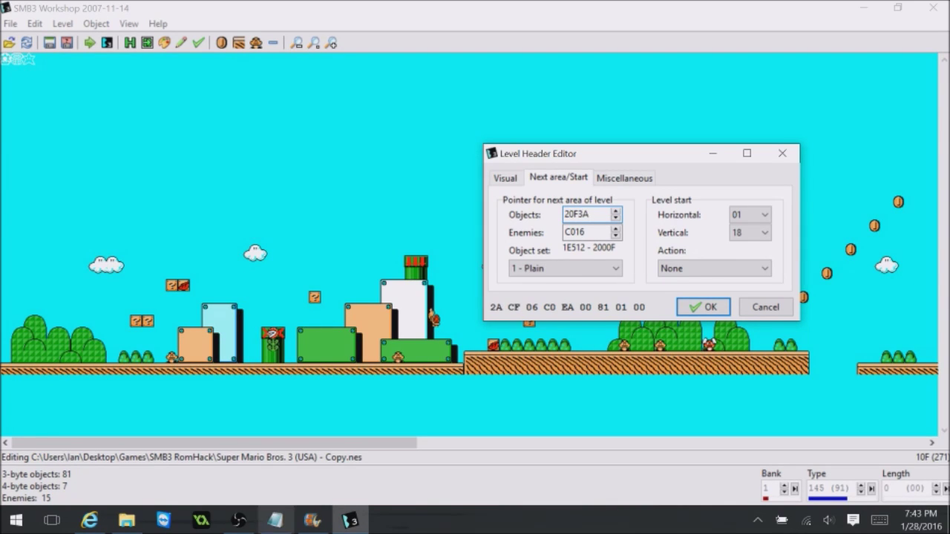
- Set the header's next-area enemy pointer to C6BA, as noted in Notepad, and choose 3 - Hills as the next area's object set
left_click(275, 519)
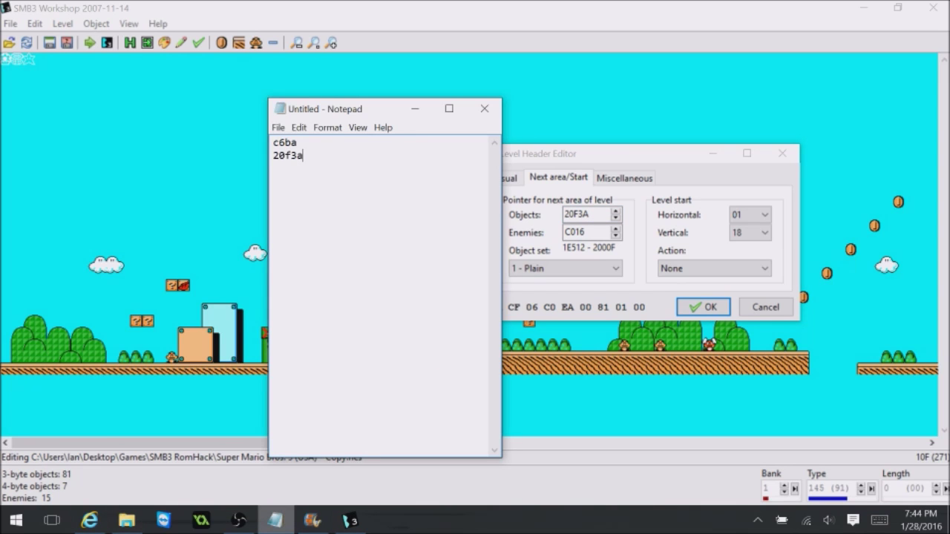
left_click(275, 519)
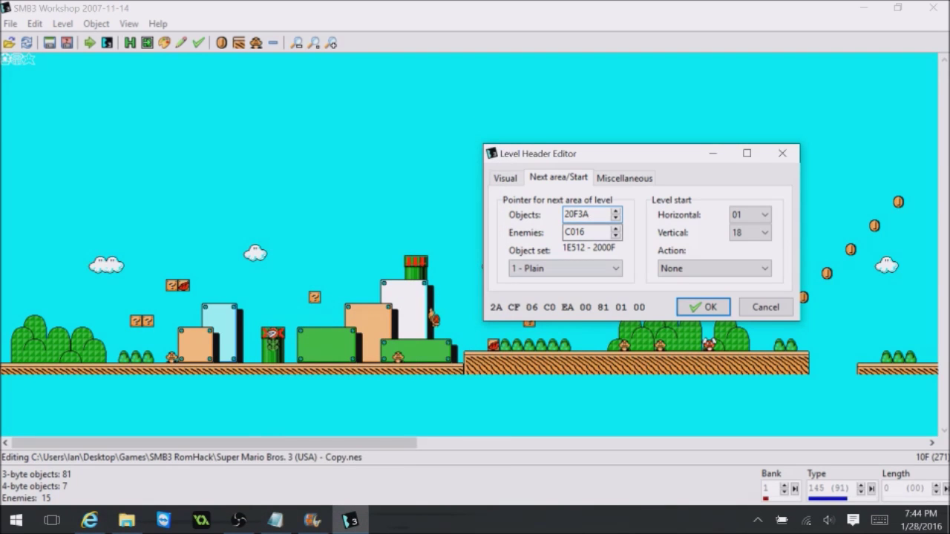
left_click_drag(586, 232, 570, 232)
type("6Ba")
key("BackSpace")
type("A")
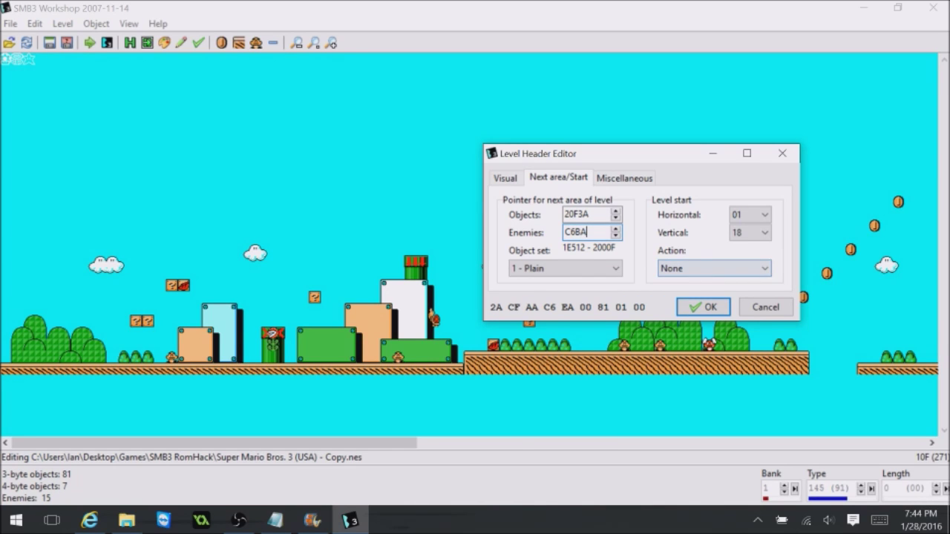
left_click(579, 269)
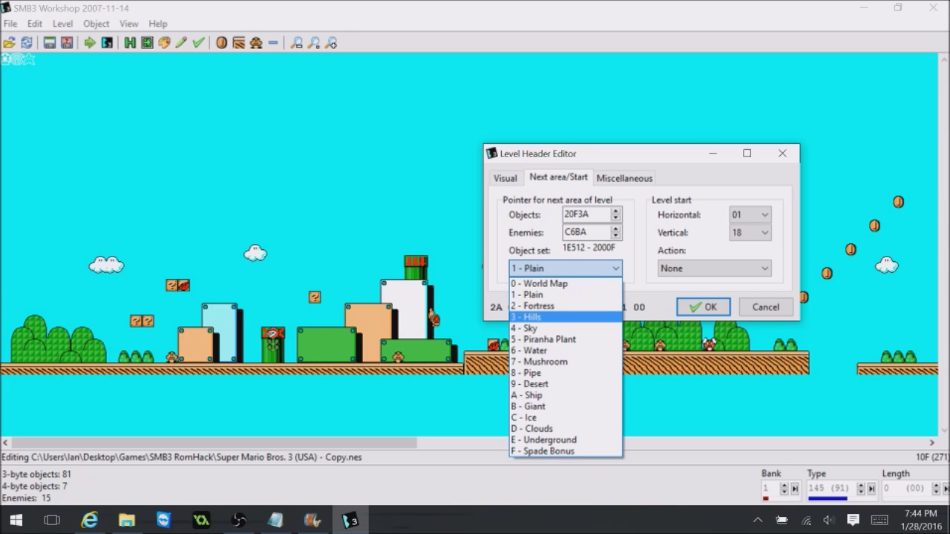
key("Return")
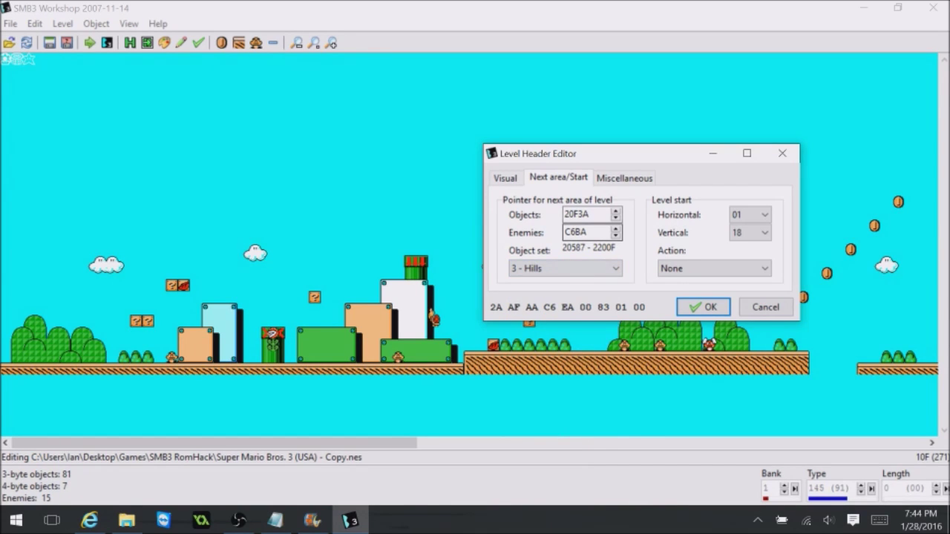
- Recheck the next-area pointers against the Notepad offsets, apply the level header changes, and save the ROM
left_click(276, 521)
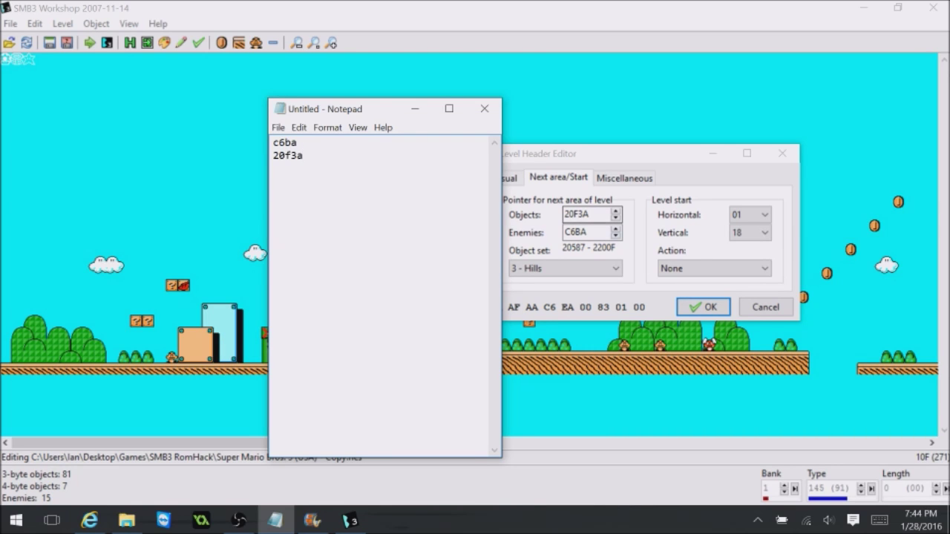
left_click(586, 214)
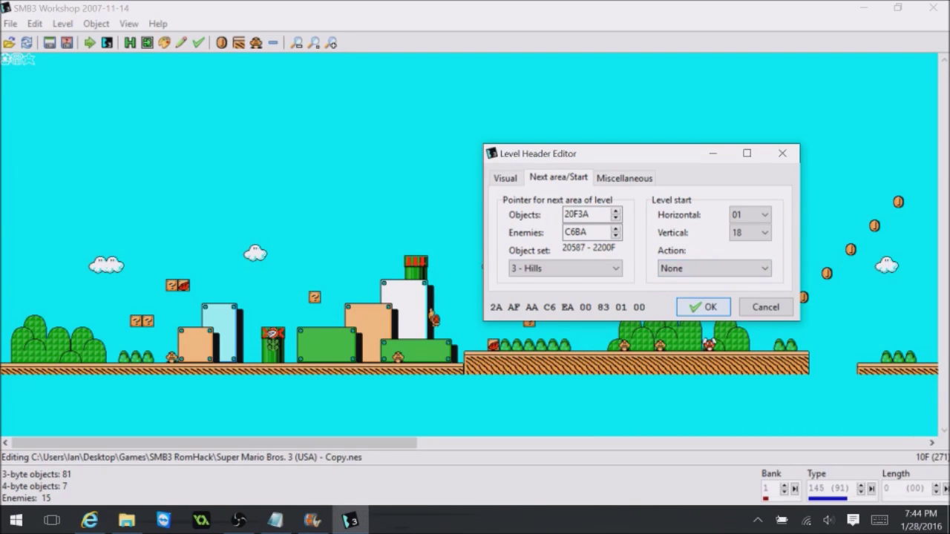
key("Return")
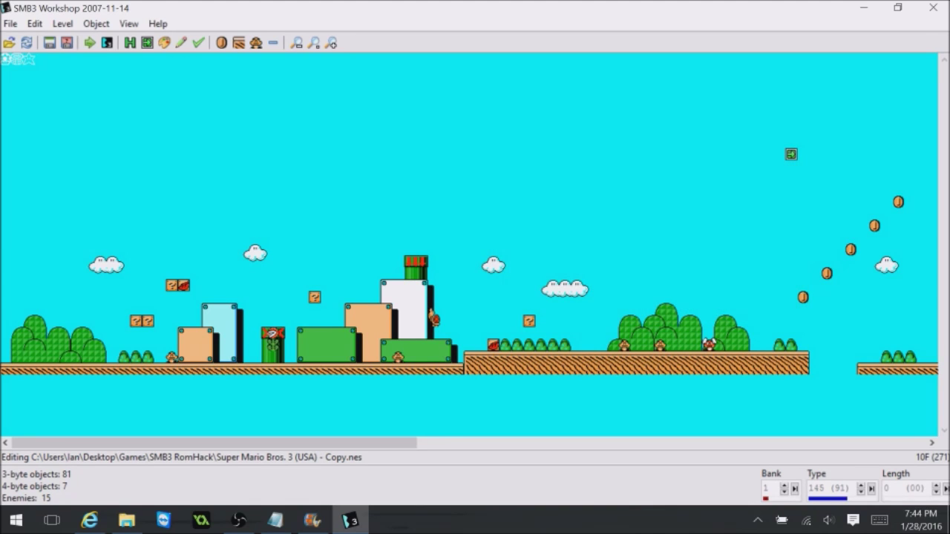
key("alt+f")
key("Down")
key("Down")
key("Down")
key("Return")
- Move the level's pointer object above the pipe on the white block, to X 34, Y 11, and inspect its properties
left_click(791, 154)
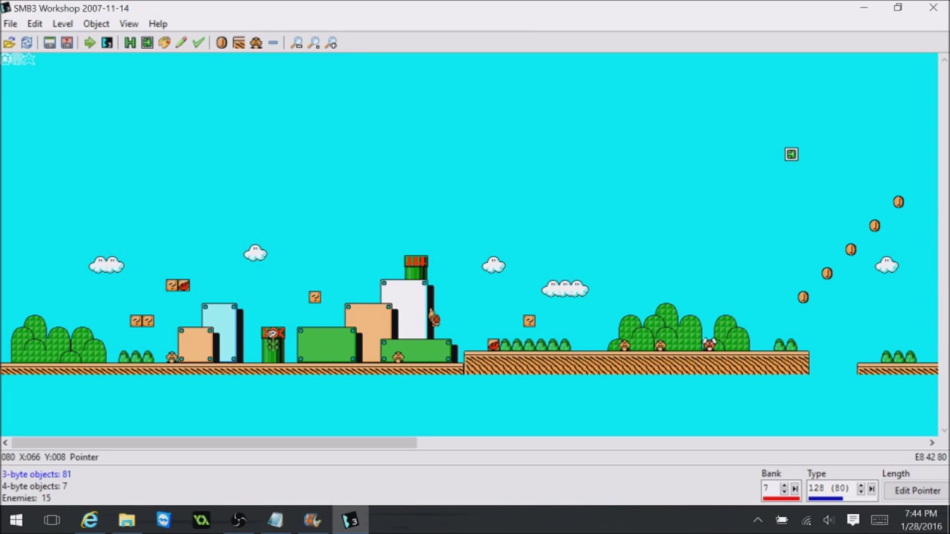
left_click_drag(791, 154, 434, 167)
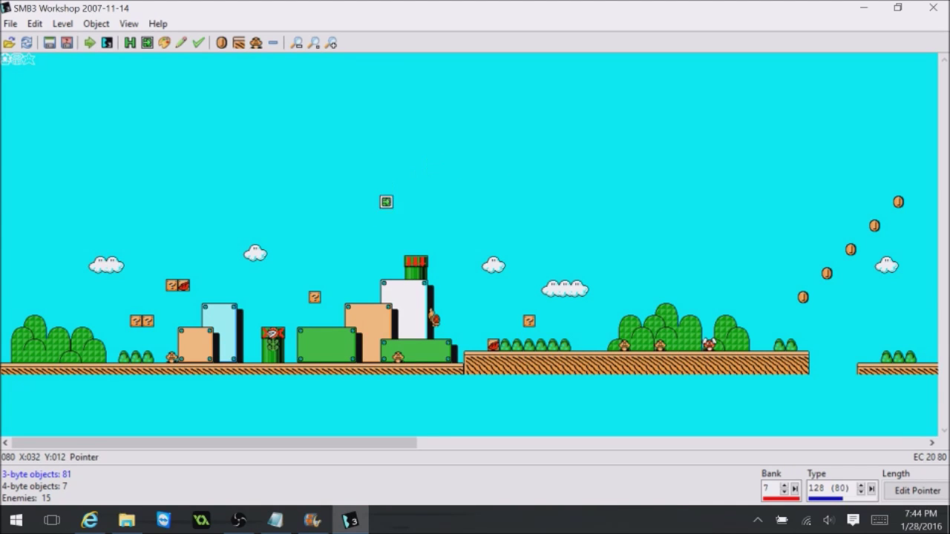
left_click_drag(386, 201, 409, 190)
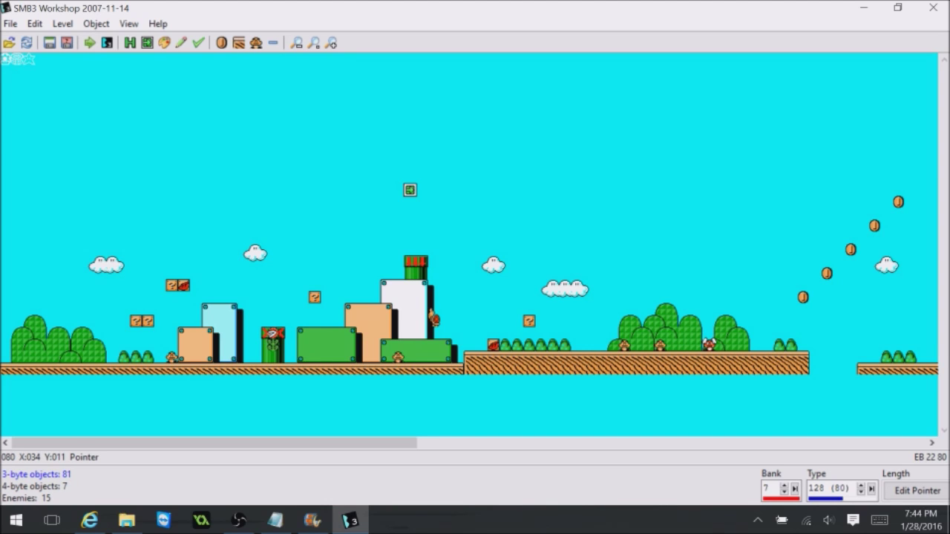
left_click(917, 491)
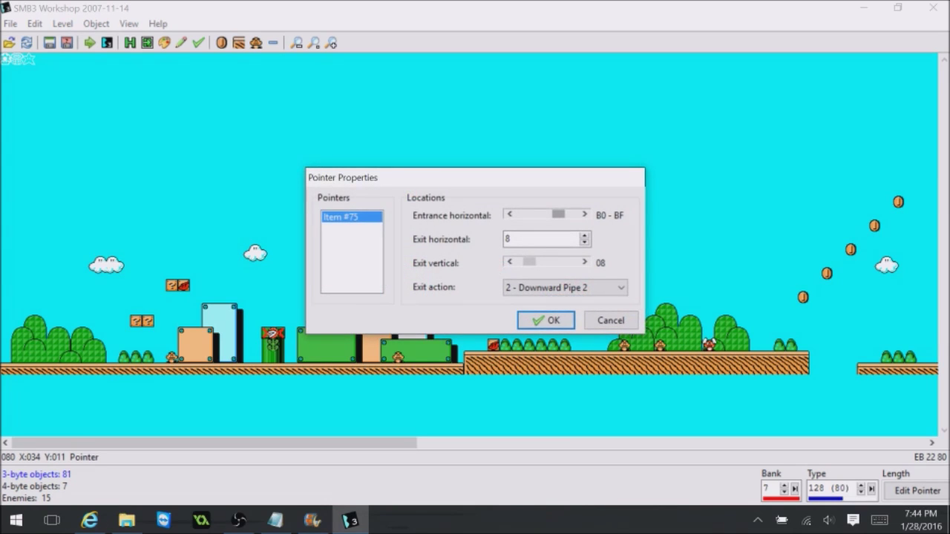
left_click(611, 321)
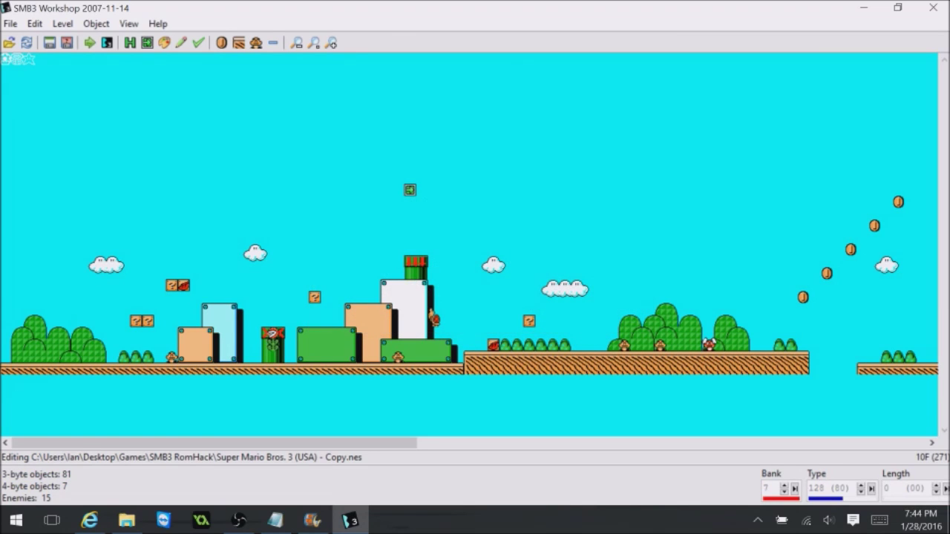
- Try the pointer object at X 28, Y 13 and at X 22, Y 8, inspecting its entrance and exit properties at each spot
left_click_drag(409, 190, 386, 202)
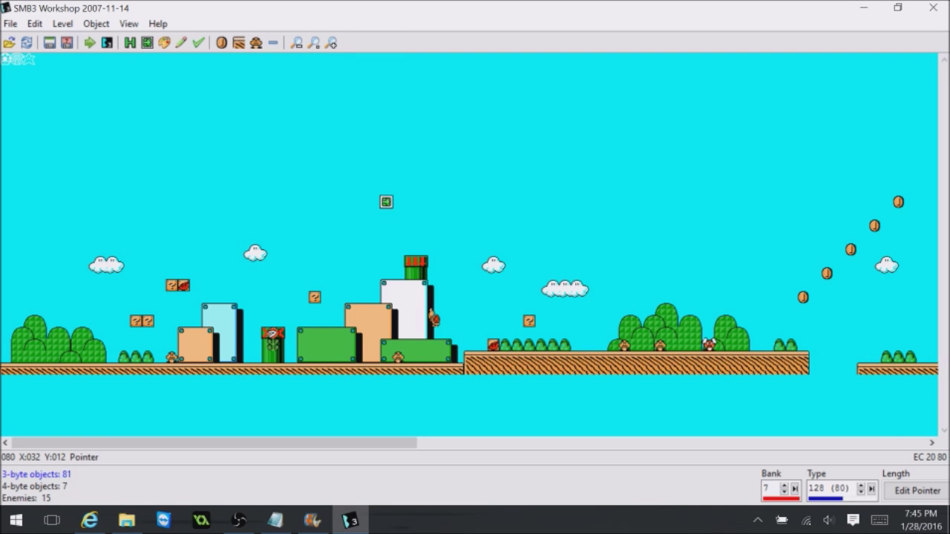
left_click_drag(386, 201, 338, 214)
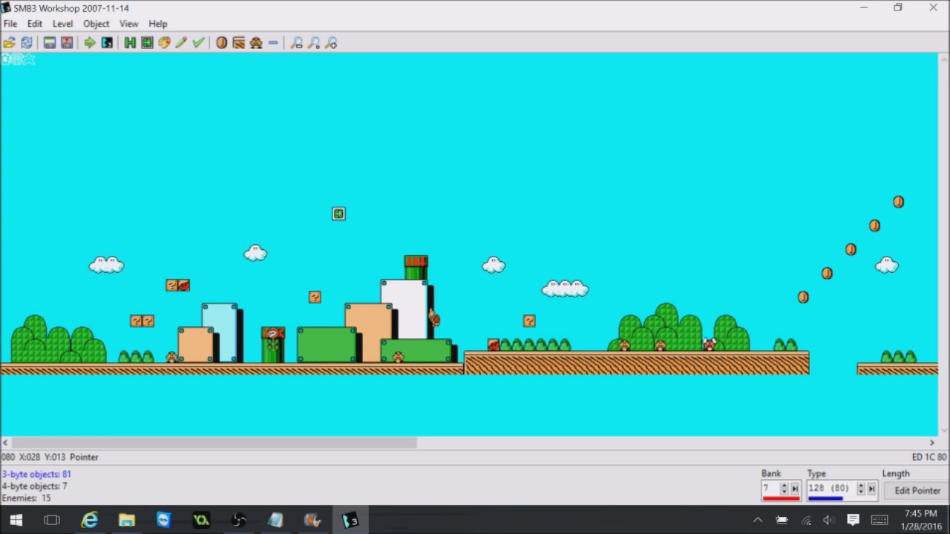
double_click(339, 214)
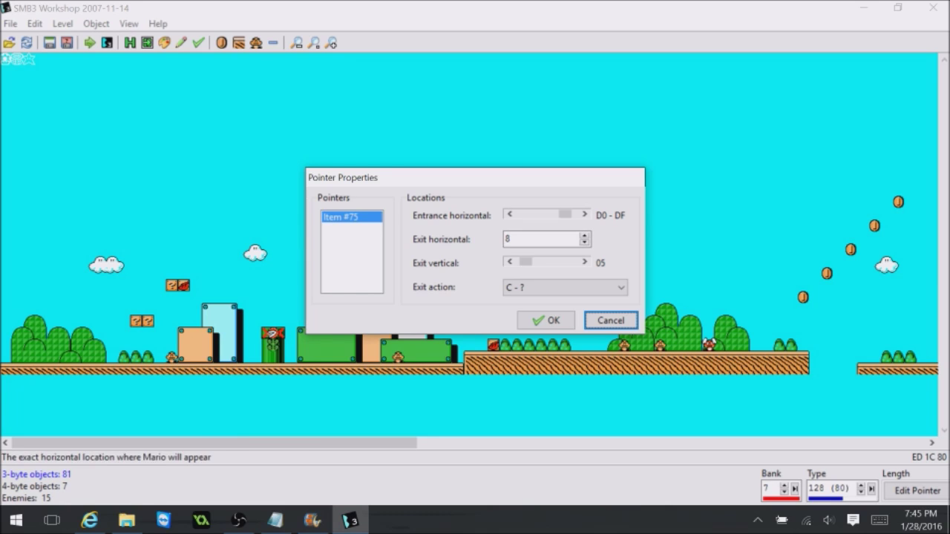
left_click(610, 320)
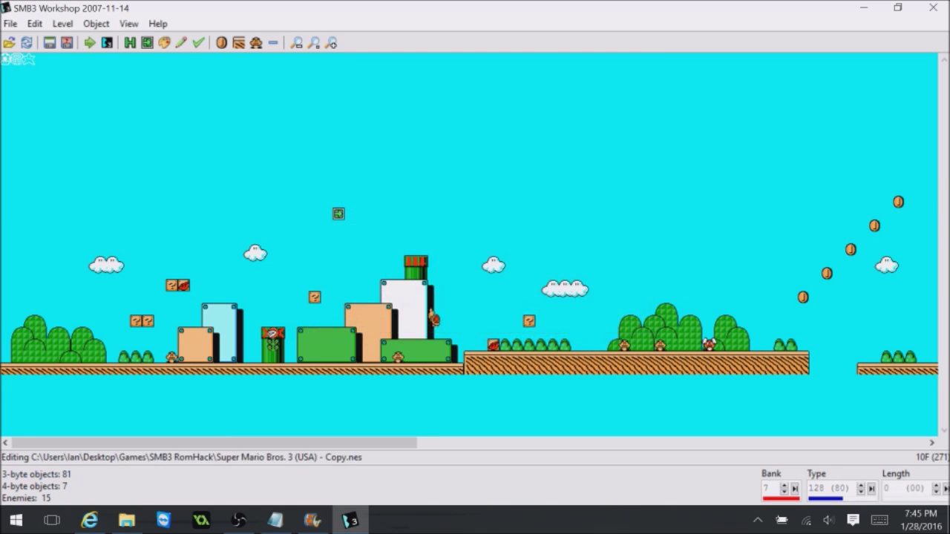
left_click_drag(338, 214, 268, 154)
double_click(267, 154)
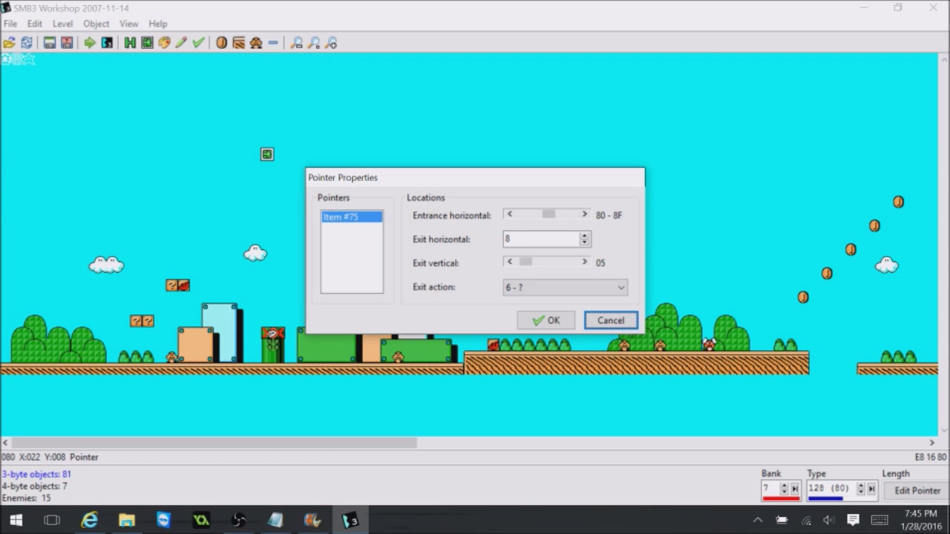
left_click(611, 321)
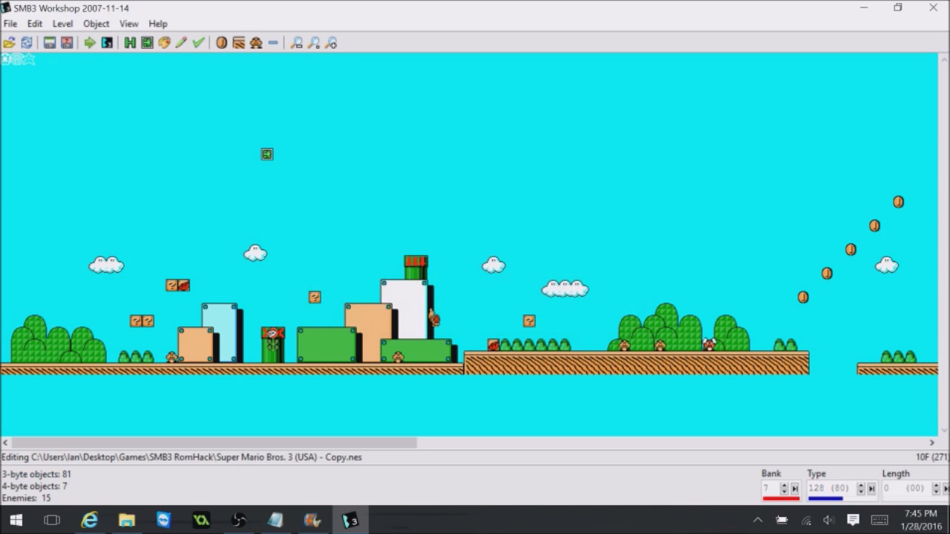
- Try the pointer object at X 39, Y 3 and at two spots near the level start, inspecting its exit properties each time
left_click_drag(267, 155, 469, 95)
double_click(470, 95)
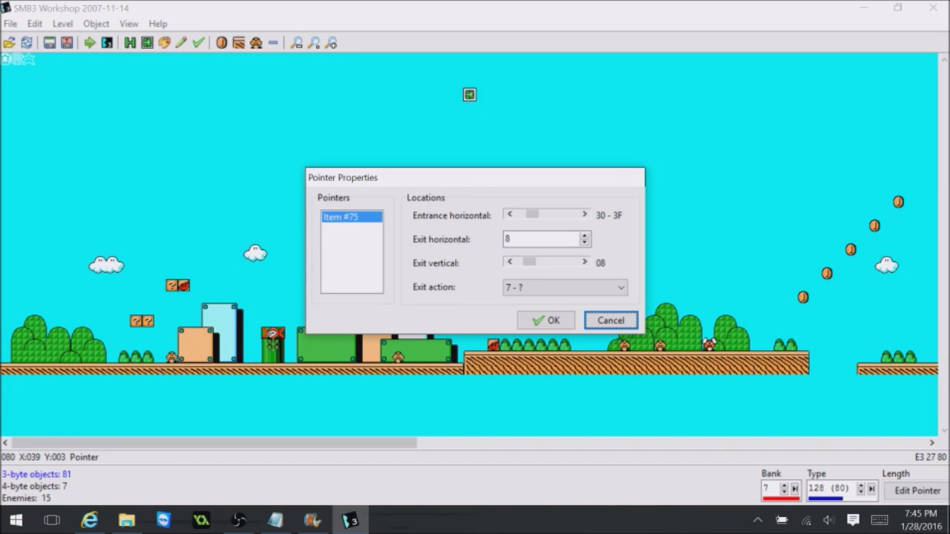
left_click(610, 320)
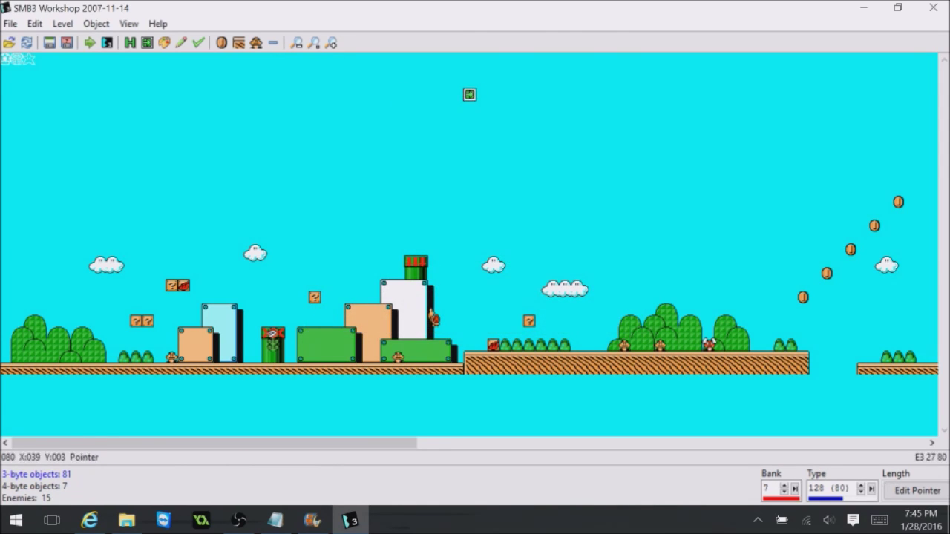
left_click_drag(469, 94, 41, 106)
double_click(41, 106)
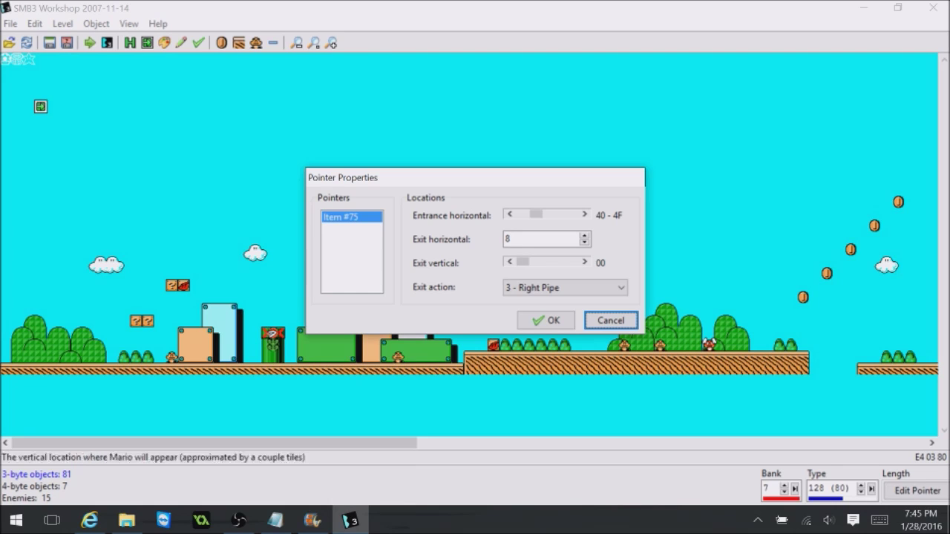
left_click(610, 320)
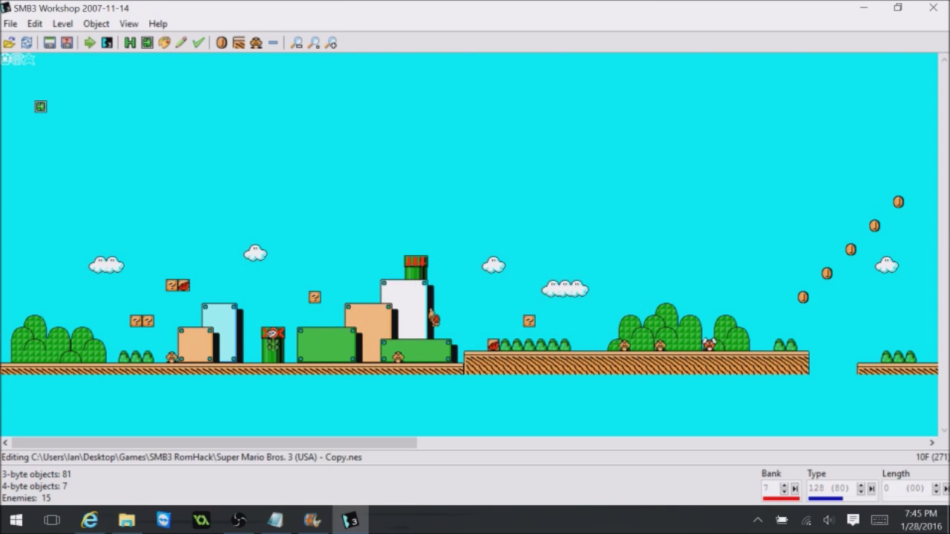
left_click_drag(41, 106, 52, 297)
double_click(52, 297)
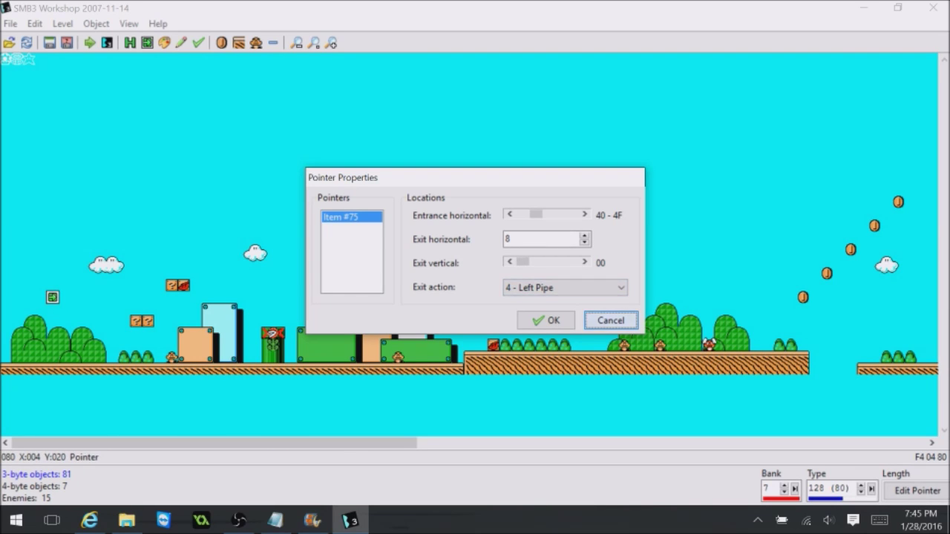
left_click(611, 321)
- Place the pointer object just above the pipe on the white block, at X 32, Y 13, and save the ROM
left_click_drag(52, 297, 171, 213)
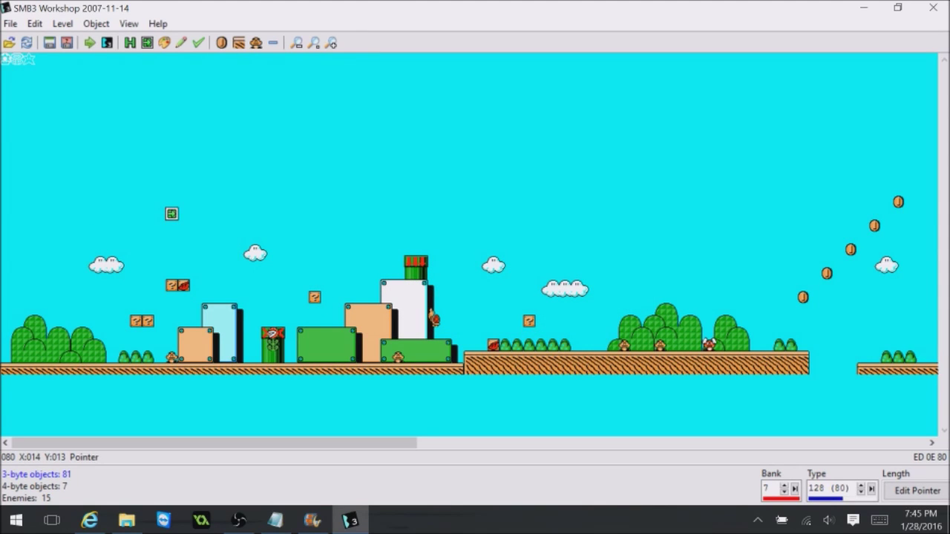
left_click_drag(171, 213, 385, 214)
left_click(11, 24)
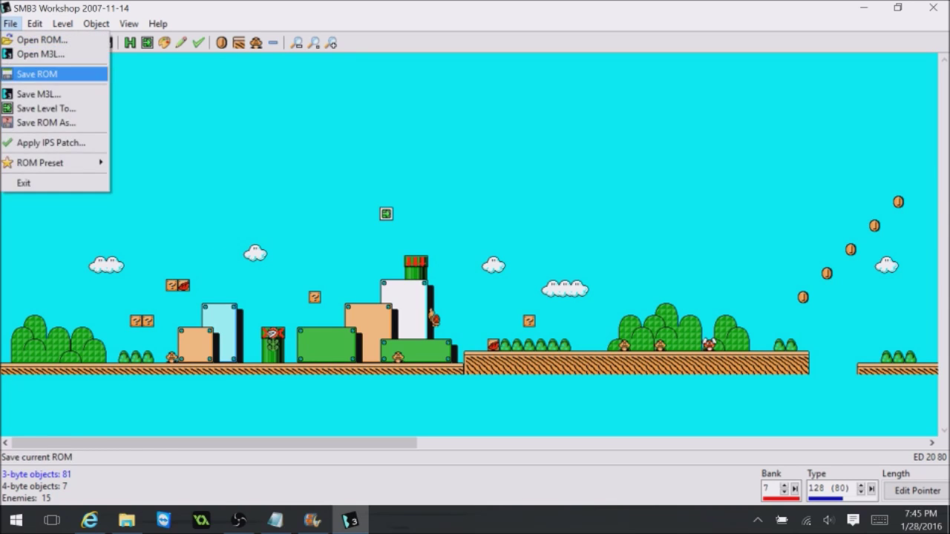
left_click(37, 74)
- Open Level 2 of World 1 for editing
left_click(107, 43)
left_click(459, 203)
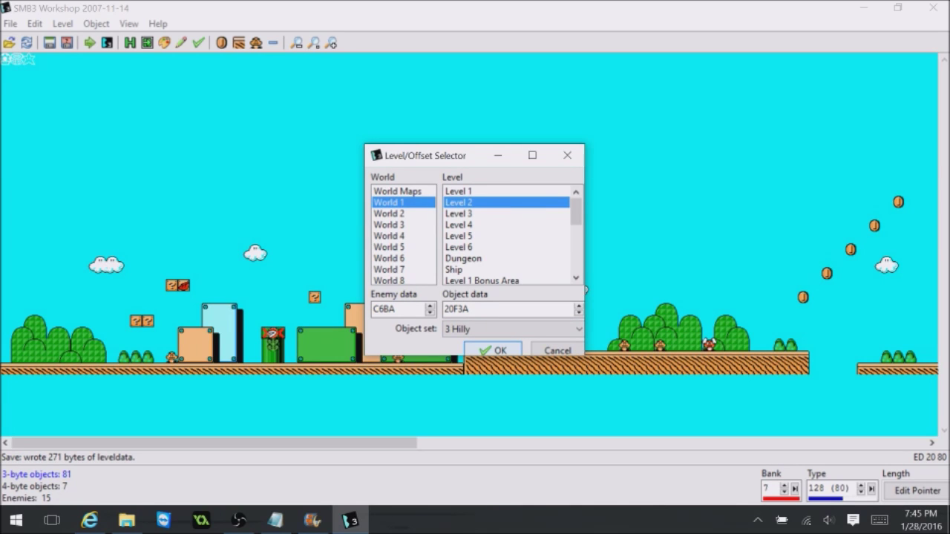
key("Return")
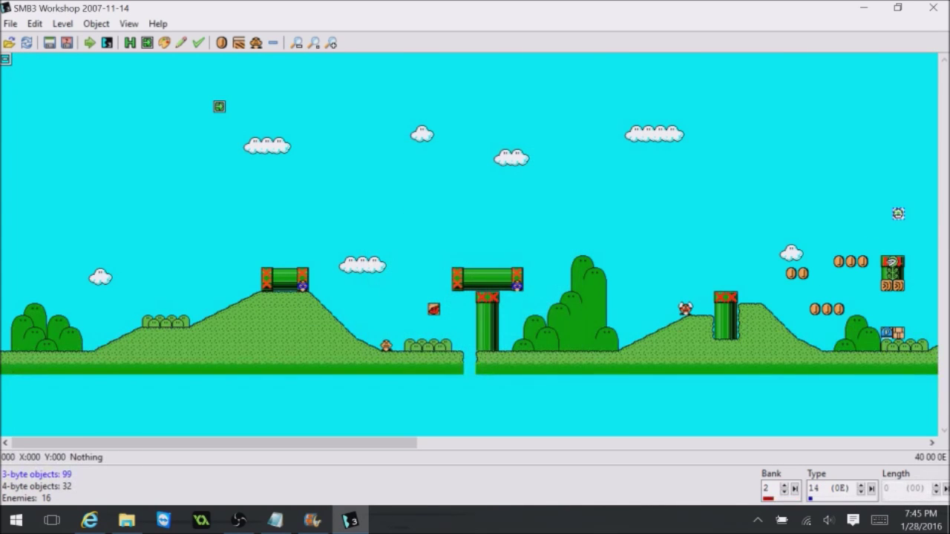
- Clone the non-enterable leftward pipe on the first hill and place the copy at the level's left edge, at X 0, Y 16
left_click(289, 279)
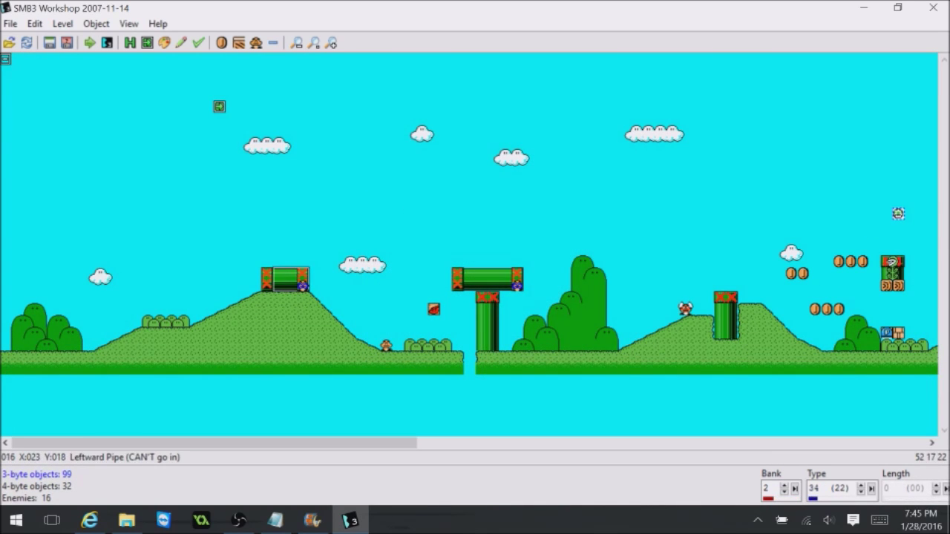
left_click(95, 24)
left_click(89, 40)
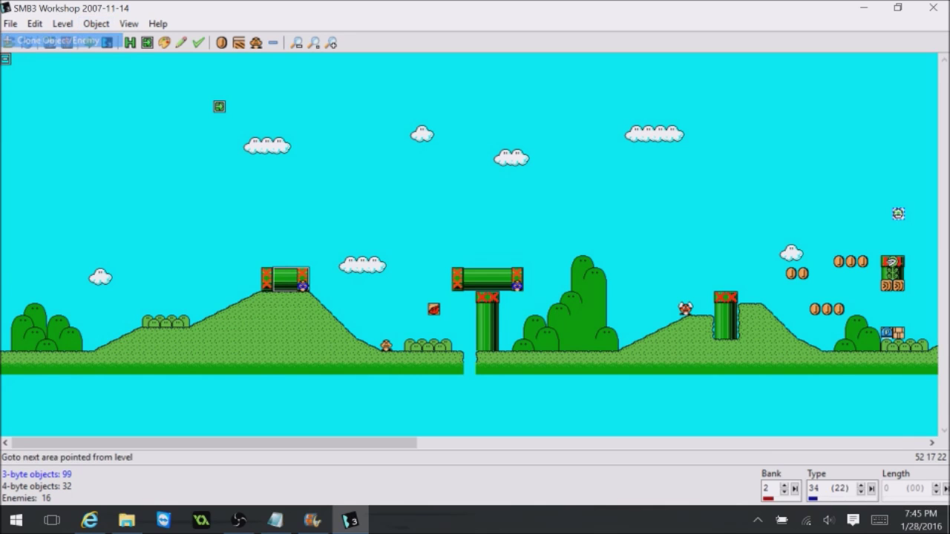
left_click(29, 273)
mouse_move(30, 275)
left_mouse_down()
mouse_move(6, 286)
mouse_move(6, 251)
left_mouse_up()
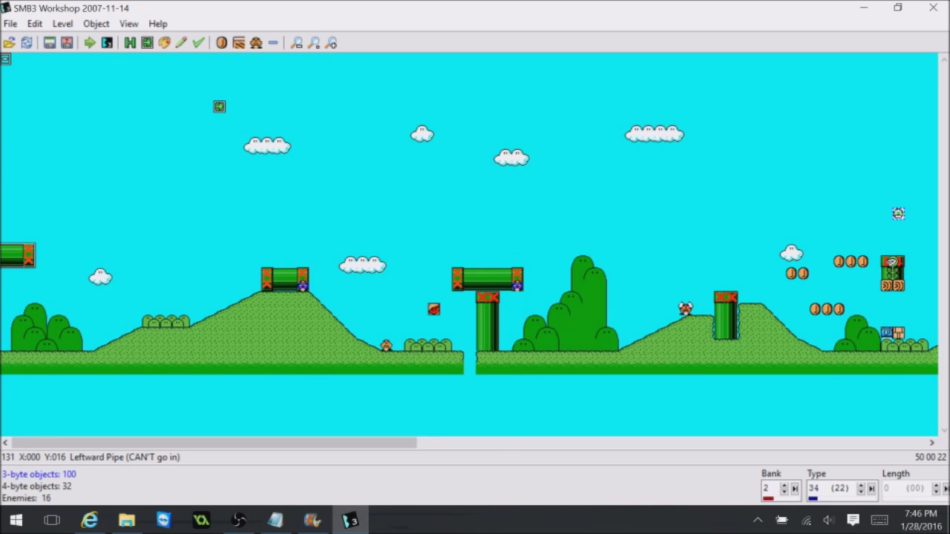
- Switch to Notepad, note the new pipe's coordinates 0,16 below the offsets, and return to SMB3 Workshop
left_click(275, 520)
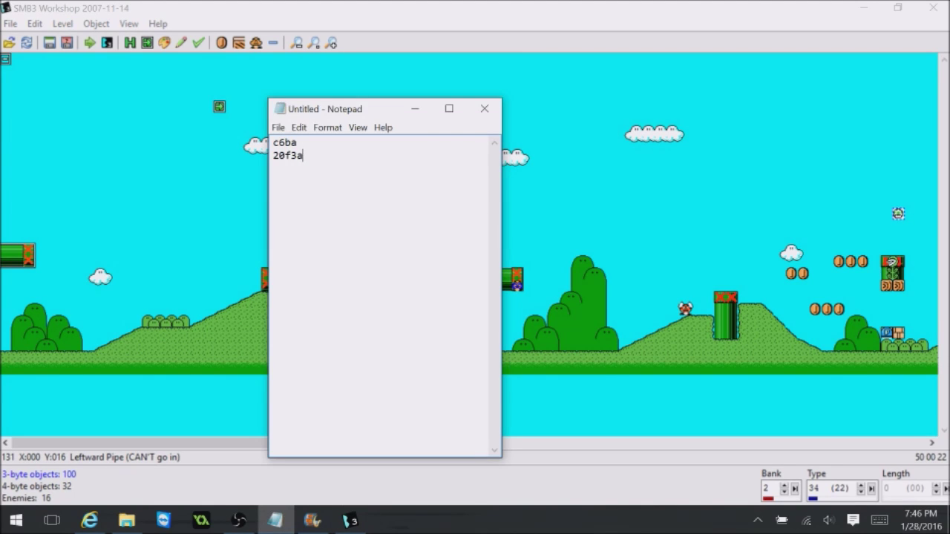
key("Return")
key("Return")
type("0,16")
key("alt+Tab")
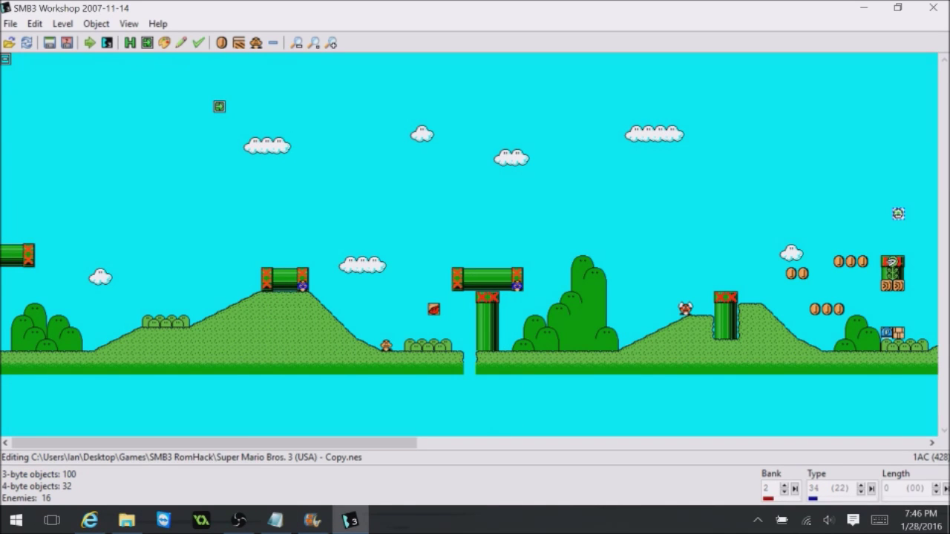
- Save the ROM with the Level 2 changes and reopen Level 1 of World 1
left_click(11, 23)
left_click(38, 73)
left_click(9, 43)
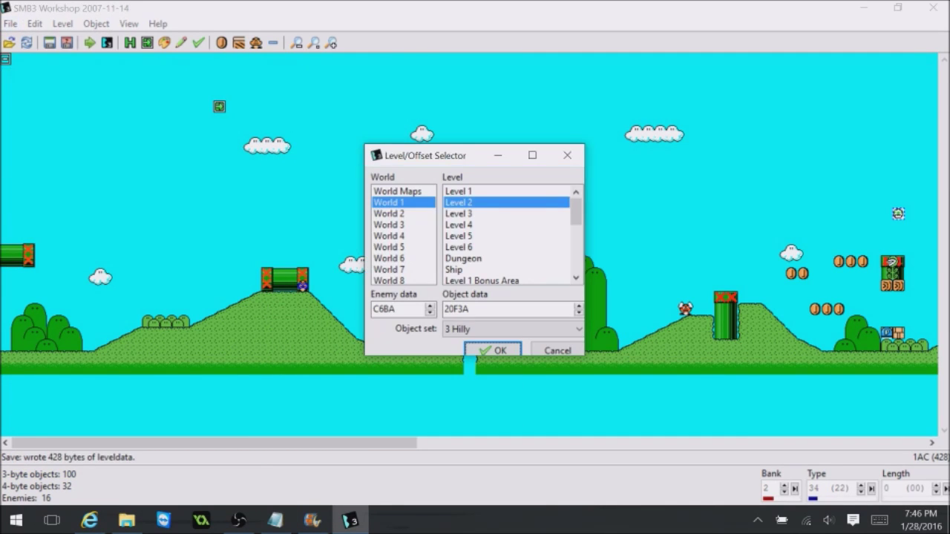
key("Up")
key("Return")
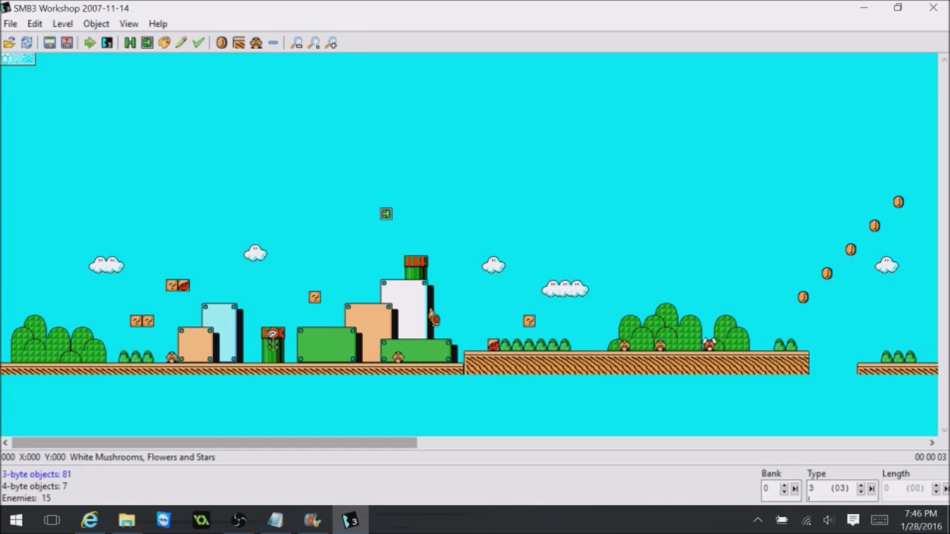
left_click(386, 214)
left_click(918, 490)
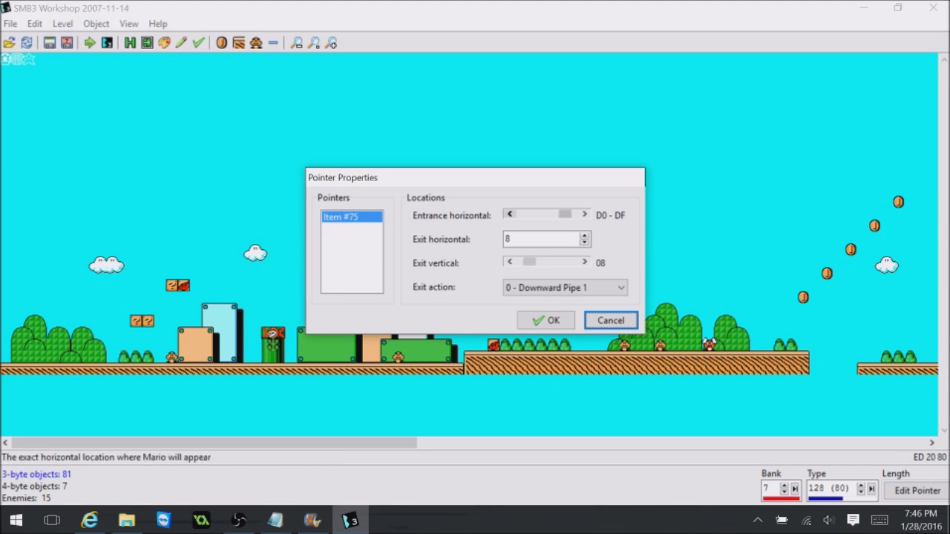
left_click(610, 320)
- Check the X position of the downward pipe above the white block, and convert 34 to hexadecimal in the browser's converter
left_click(415, 268)
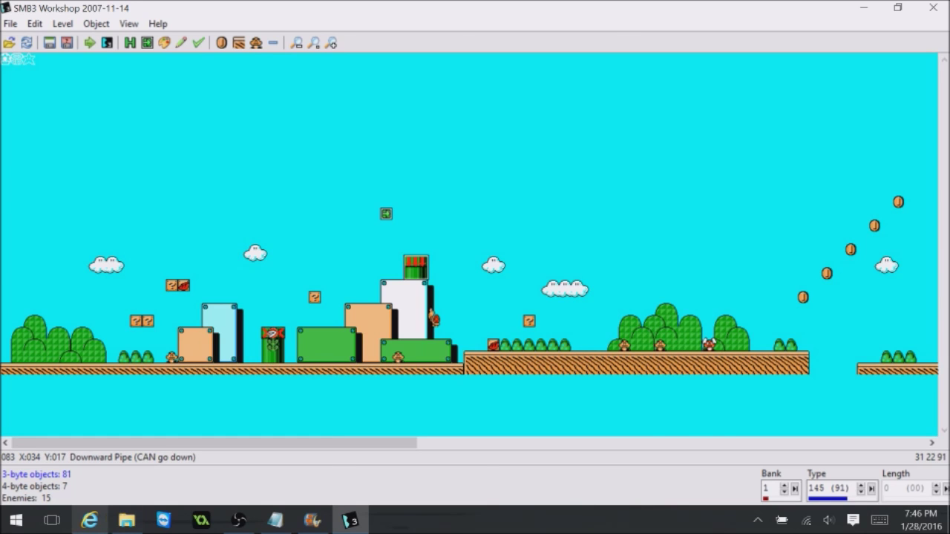
left_click(89, 520)
left_click(208, 273)
double_click(201, 273)
type("34")
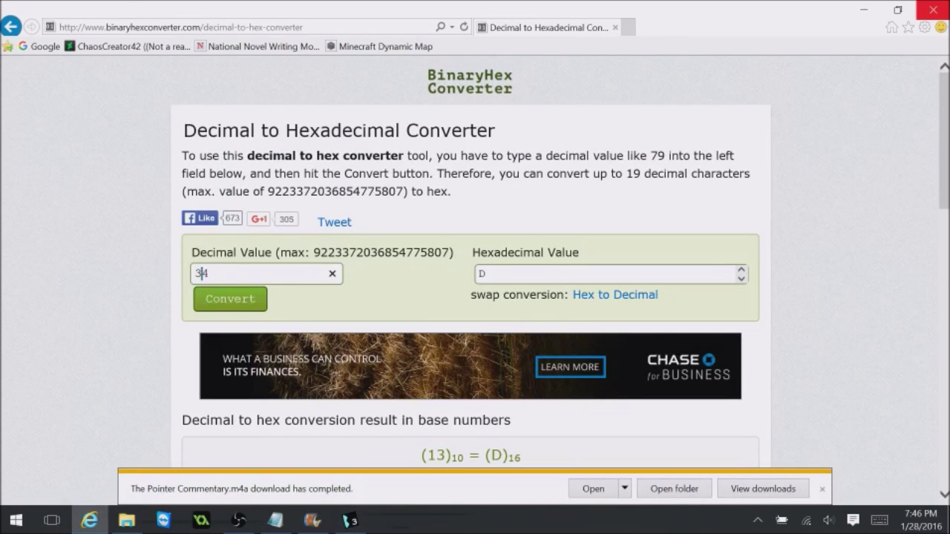
key("Return")
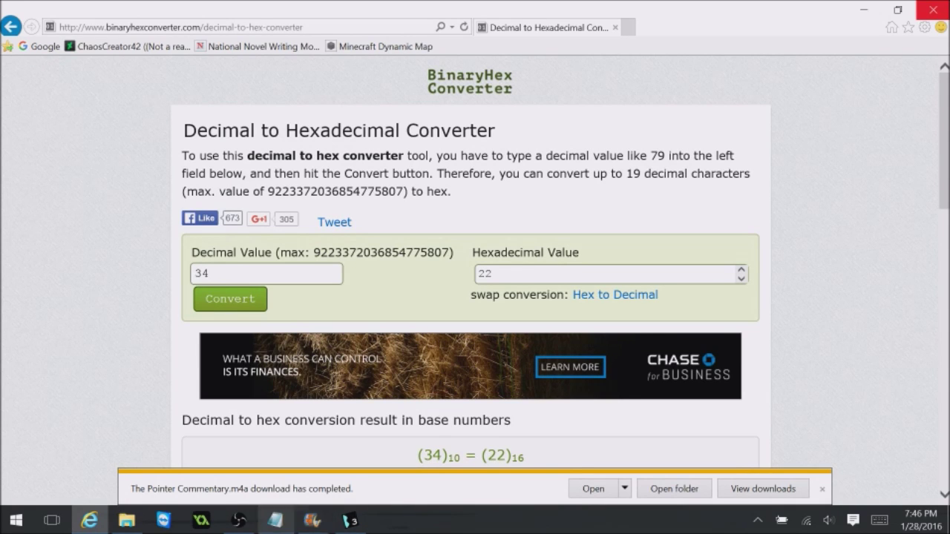
- Return to SMB3 Workshop and set the Level 1 pointer's entrance horizontal range to 20 - 2F
left_click(349, 520)
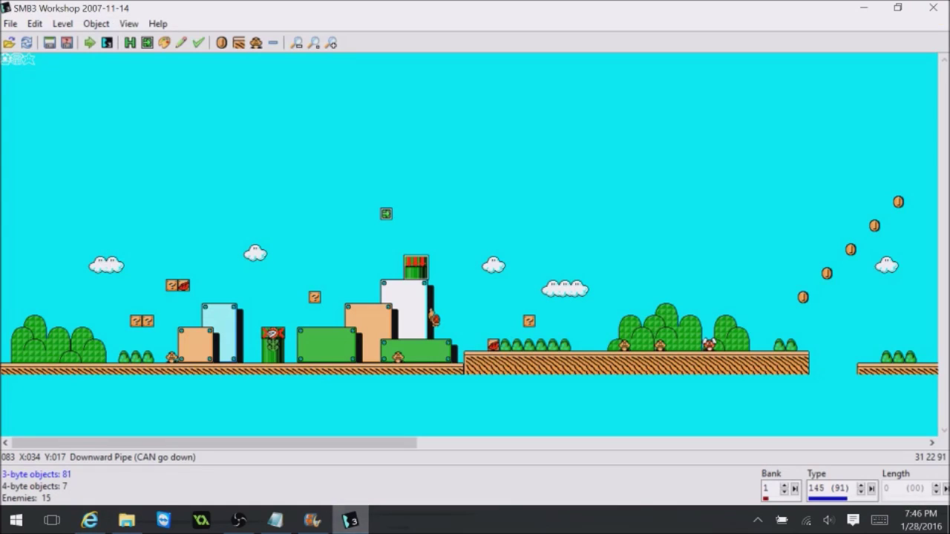
double_click(386, 214)
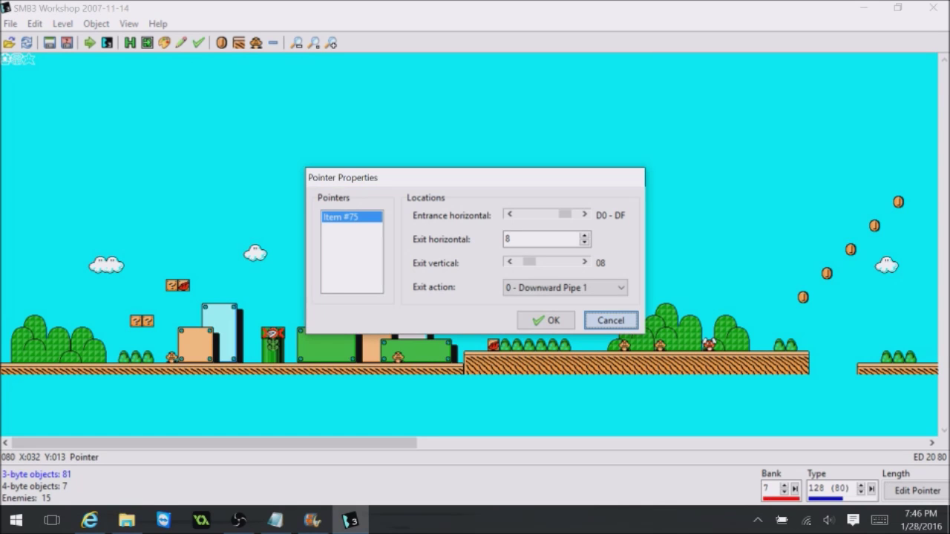
left_click(509, 215)
left_click(509, 214)
left_click(509, 215)
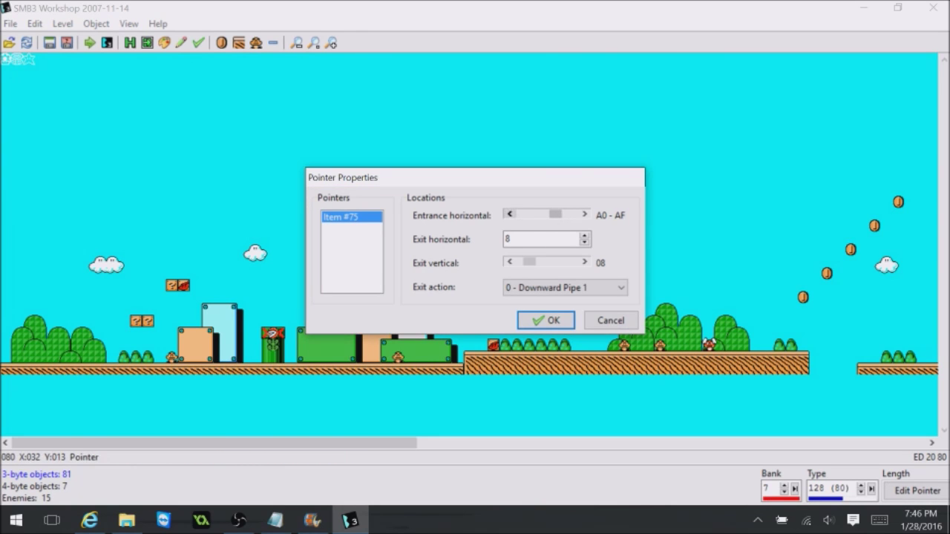
left_click(509, 215)
left_click(509, 214)
left_click(509, 215)
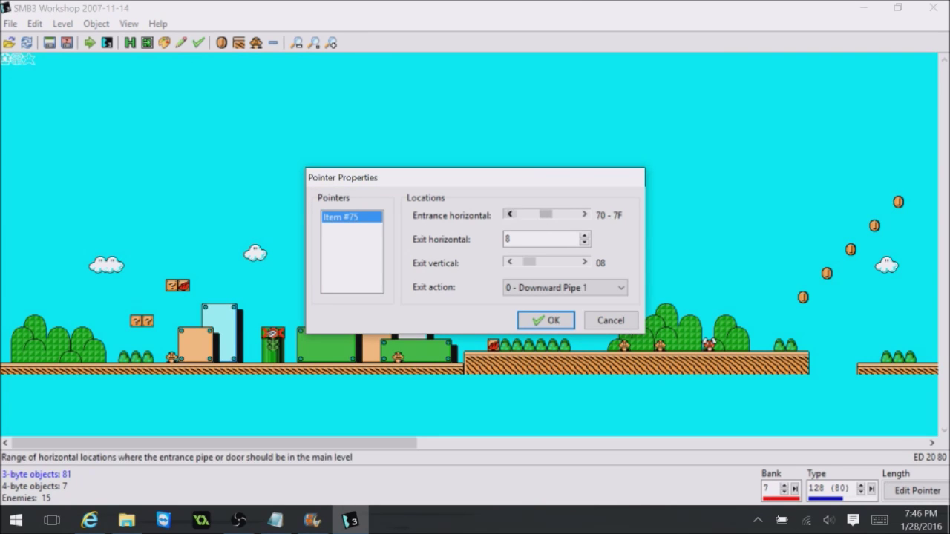
left_click(509, 214)
left_click(509, 214)
left_click(509, 214)
left_click(509, 214)
left_click(509, 215)
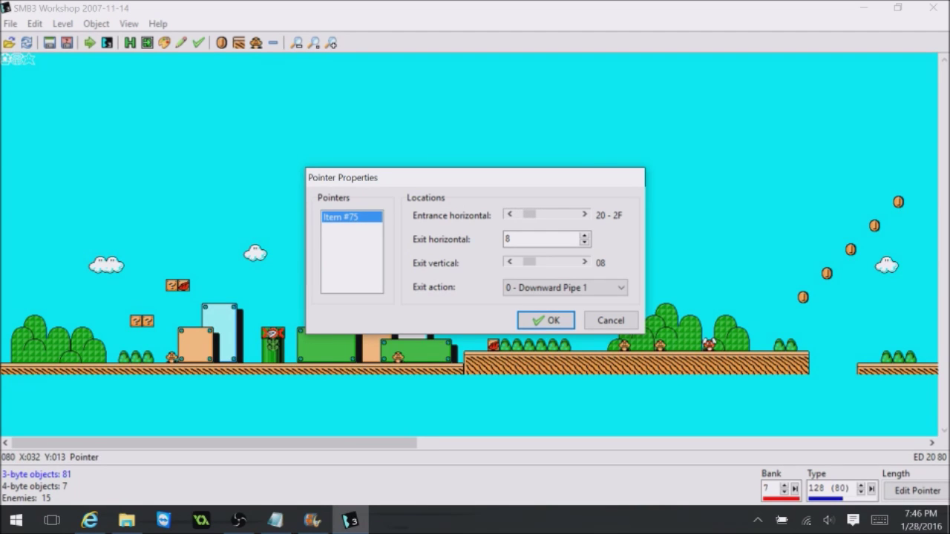
left_click(546, 321)
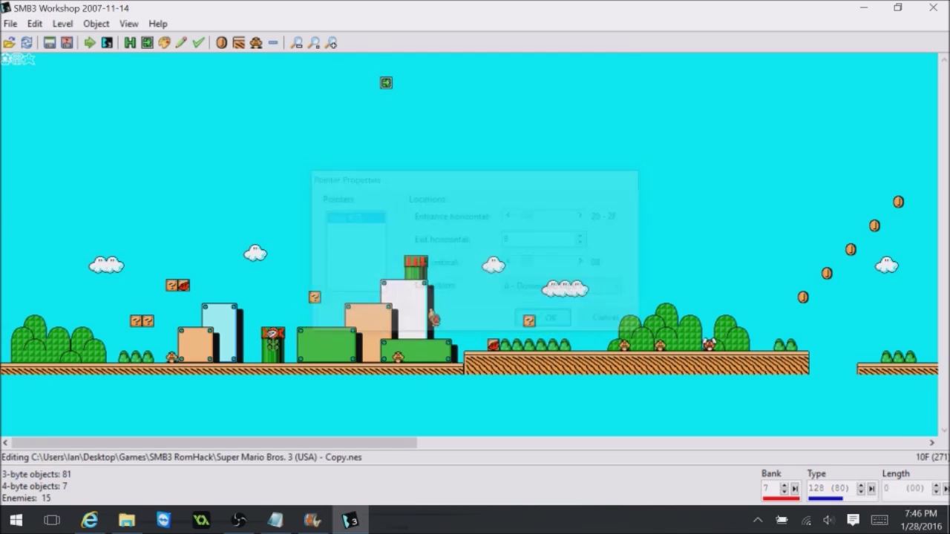
- Reopen the pointer's properties, place the Notepad coordinates beside them for reference, and set the exit horizontal location to 3
left_click(386, 83)
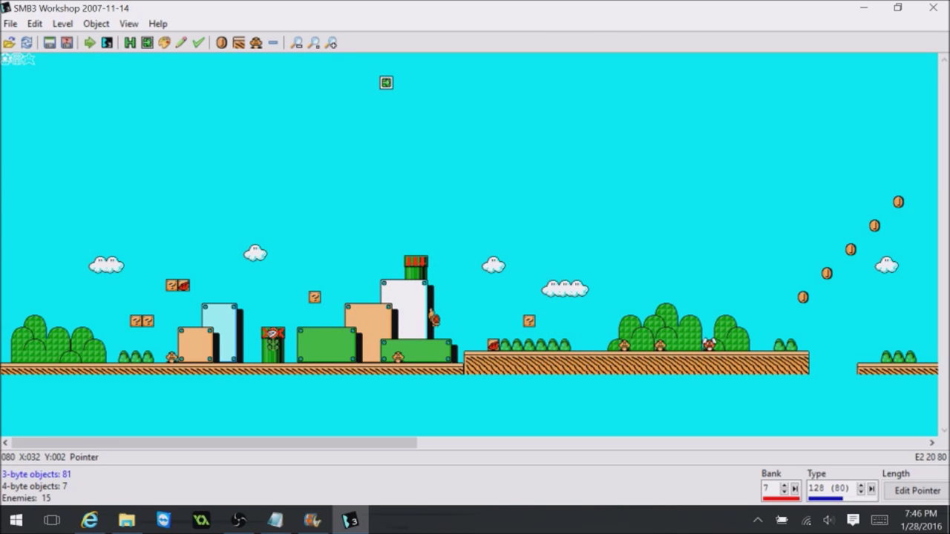
left_click(917, 490)
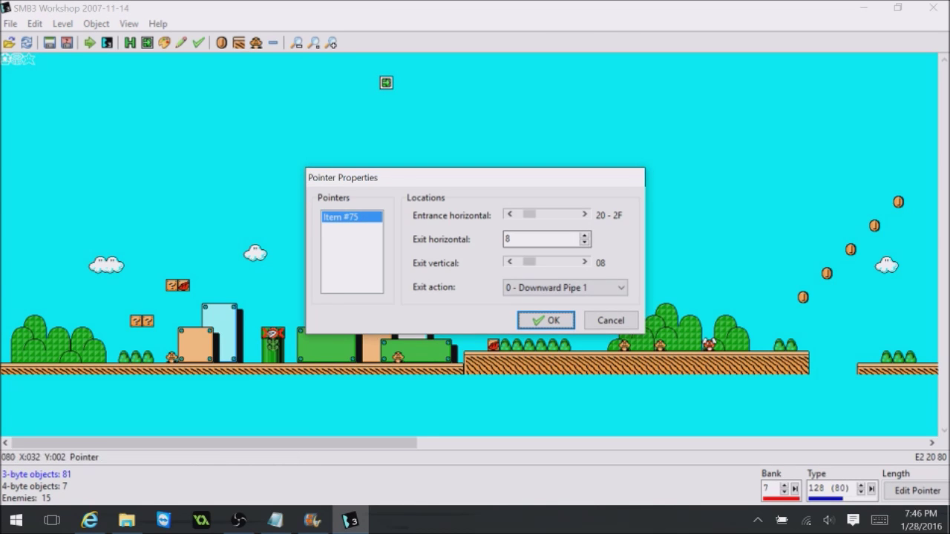
left_click(275, 520)
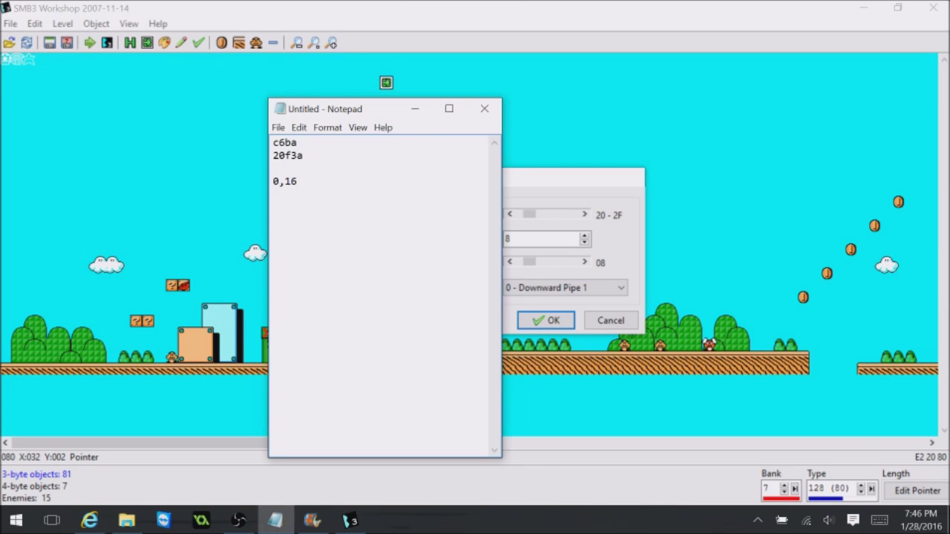
left_click_drag(341, 108, 739, 125)
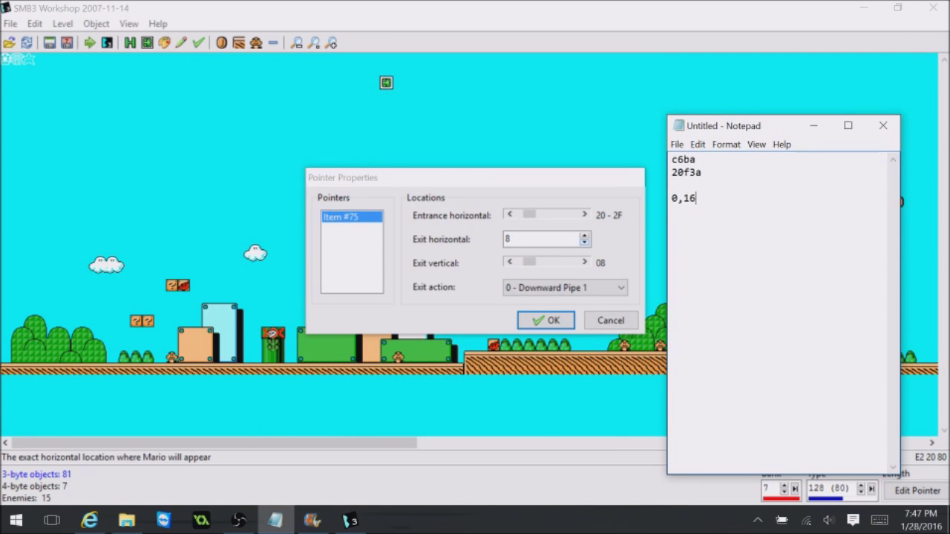
left_click(584, 243)
left_click(584, 242)
left_click(584, 243)
left_click(584, 243)
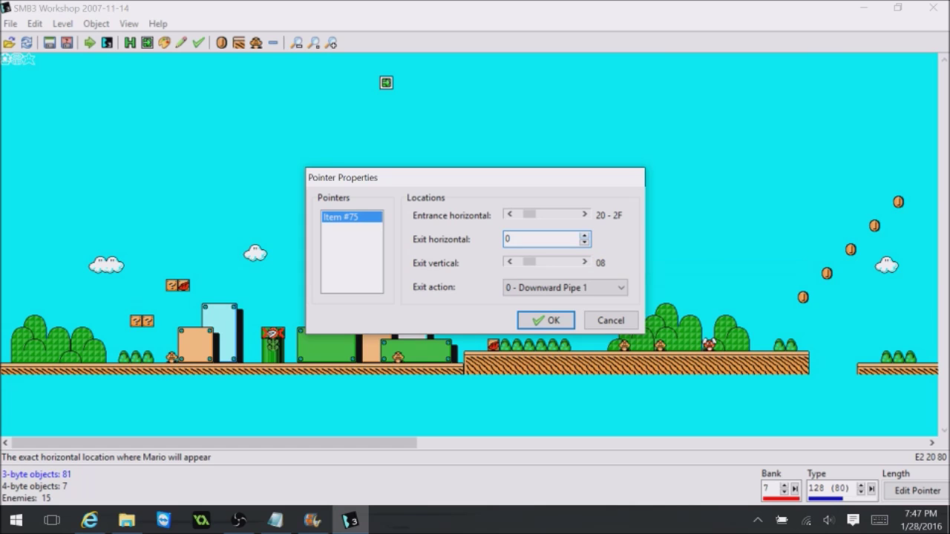
type("2")
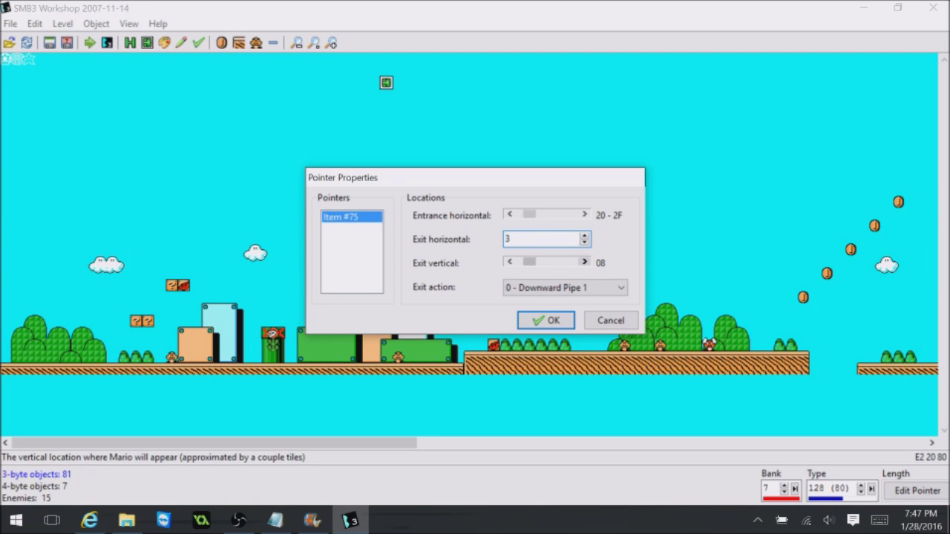
- Set the pointer's exit vertical location to 10, checking it against the noted coordinates
left_click(584, 262)
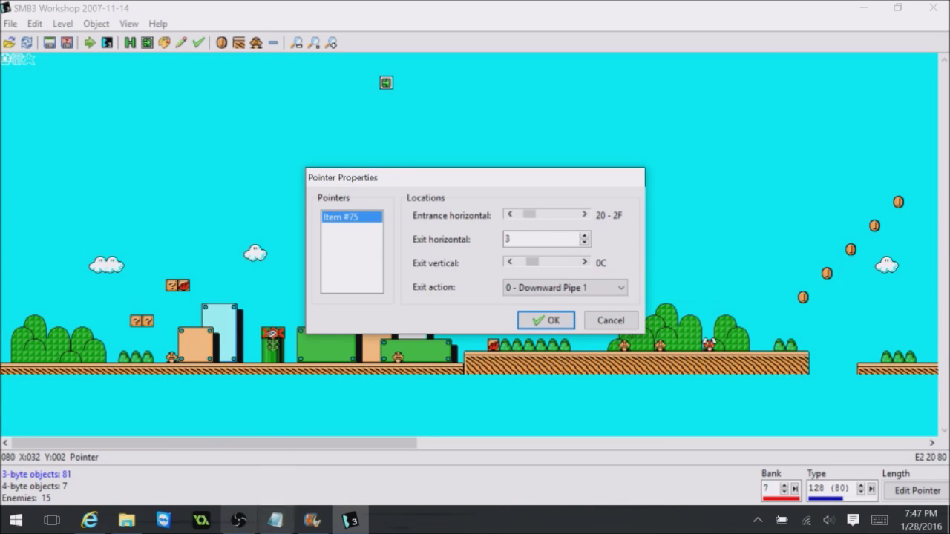
left_click(276, 520)
left_click(276, 520)
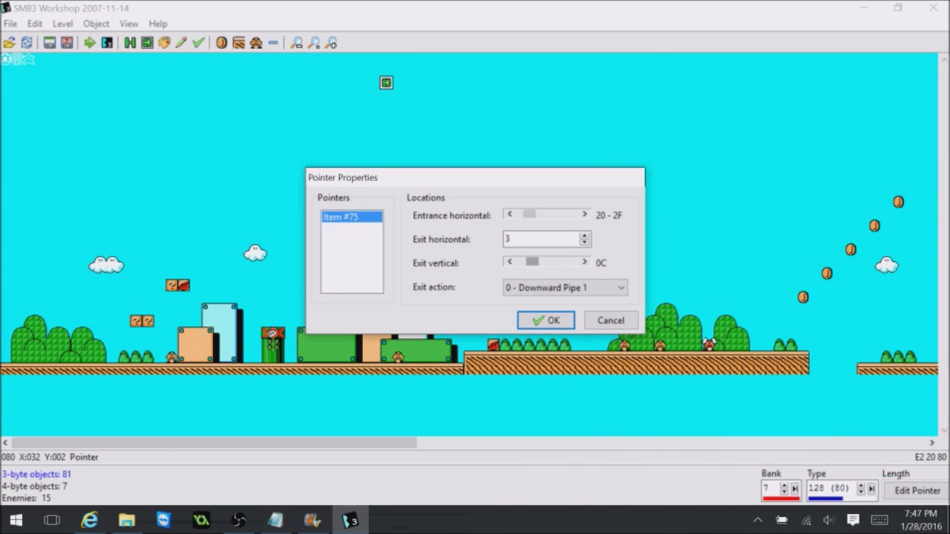
left_click_drag(532, 262, 520, 262)
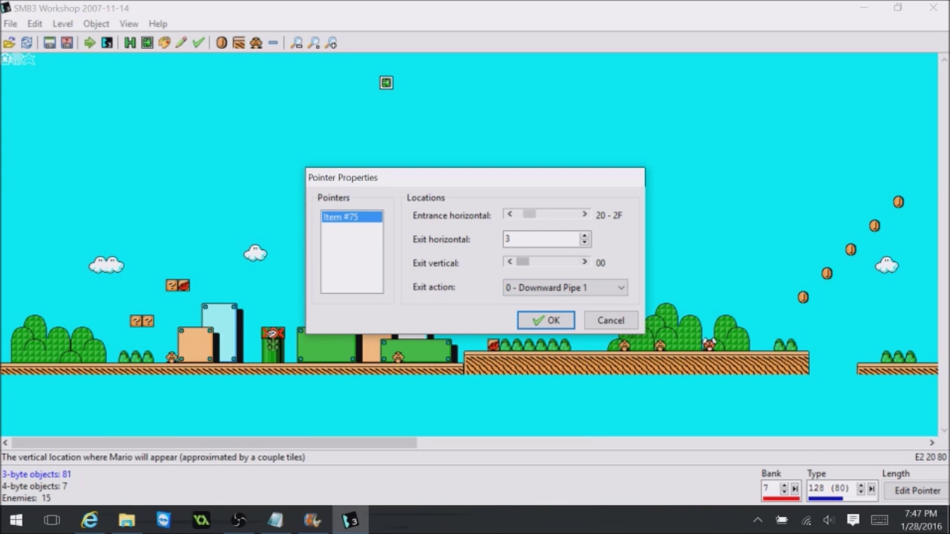
left_click(584, 262)
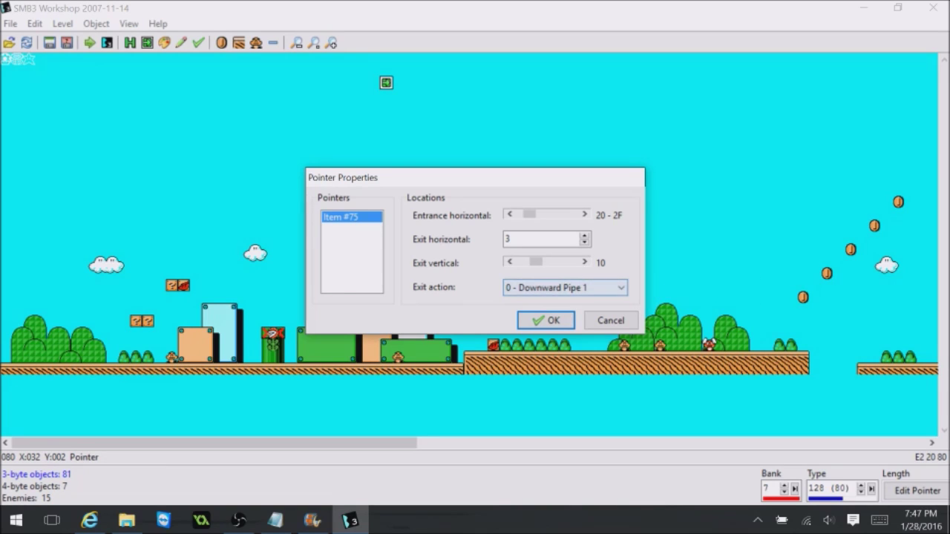
- Set the pointer's exit action to 4 - Left Pipe, apply the properties, and save the level to the ROM
left_click(567, 288)
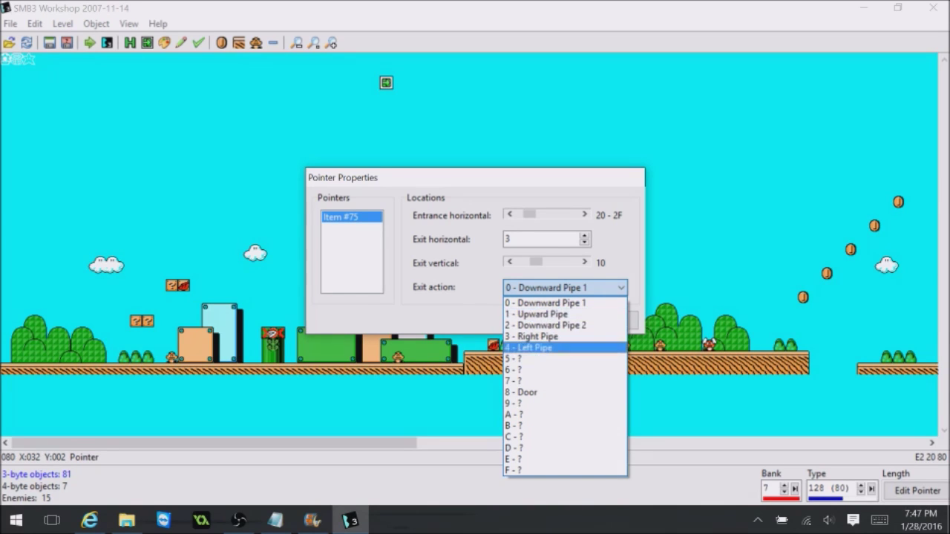
left_click(541, 347)
left_click(546, 320)
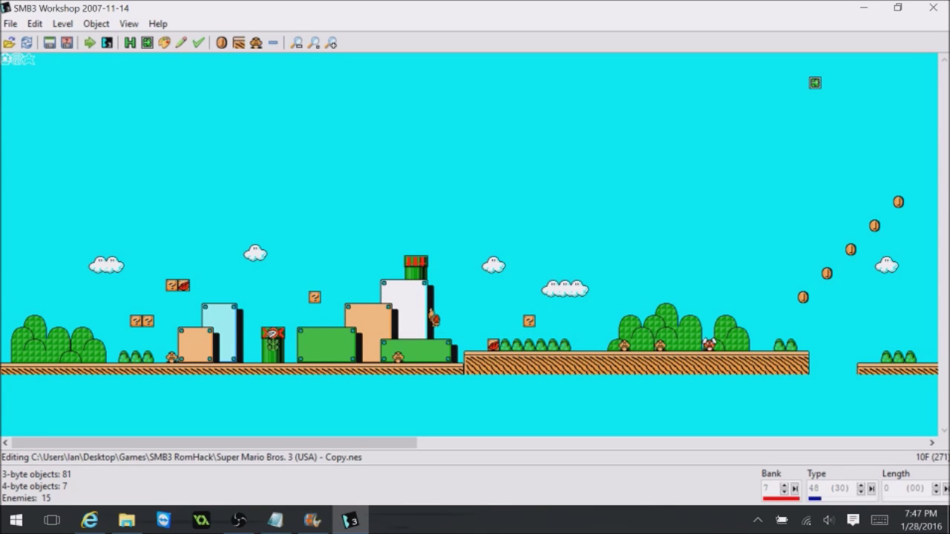
left_click(10, 24)
left_click(37, 74)
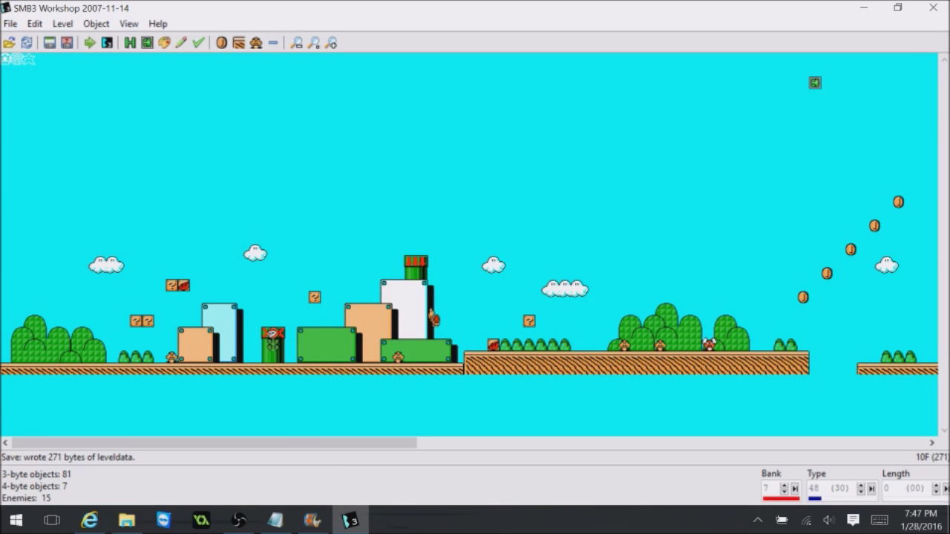
- Launch Jnes from the SMB3 RomHack folder, load Super Mario Bros. 3 (USA) - Copy.nes, and start a one-player game
left_click(127, 520)
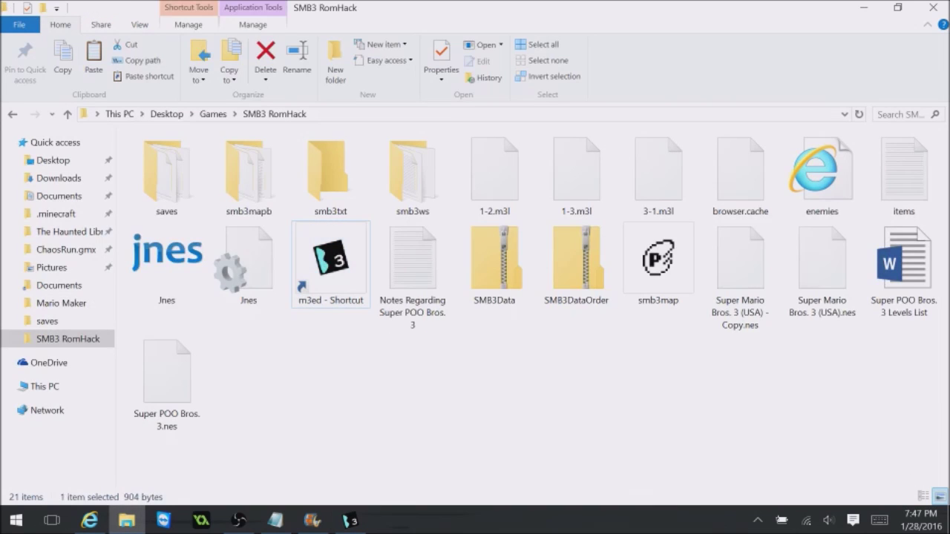
double_click(167, 260)
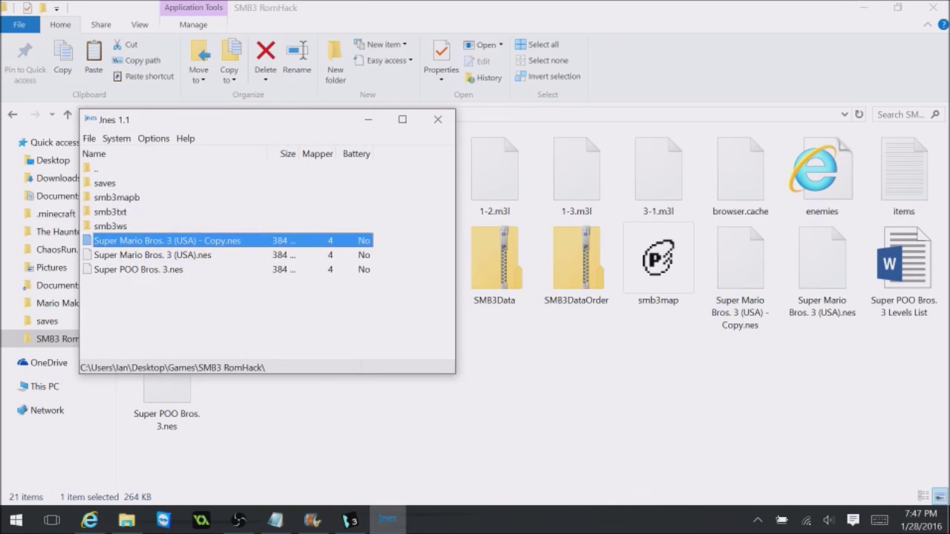
key("Return")
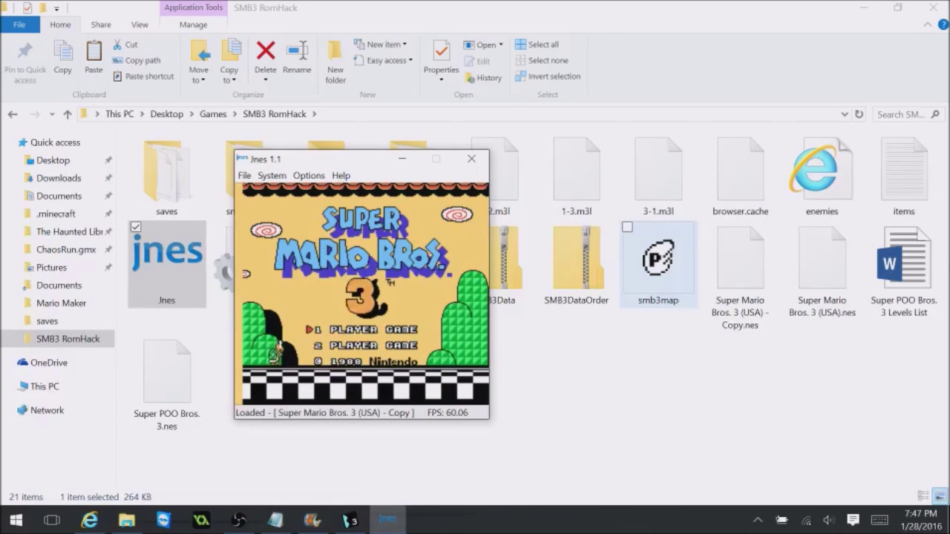
key("Return")
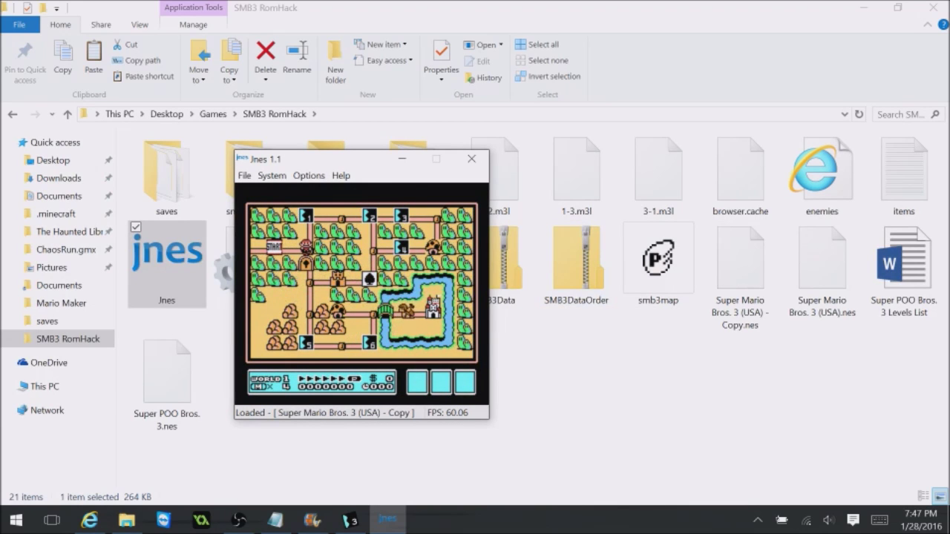
- Enter World 1 Level 1 and play up to the downward pipe on the white block to test its exit
key("Up")
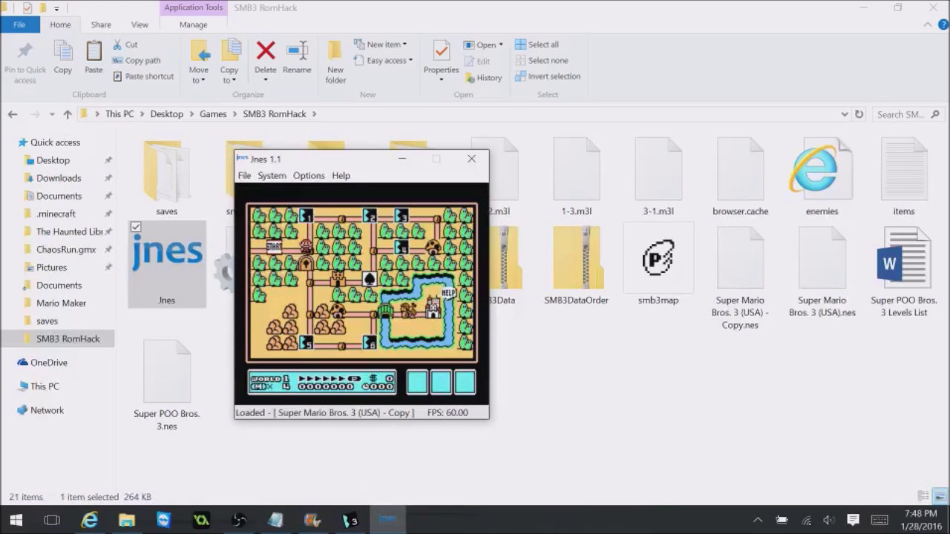
key("x")
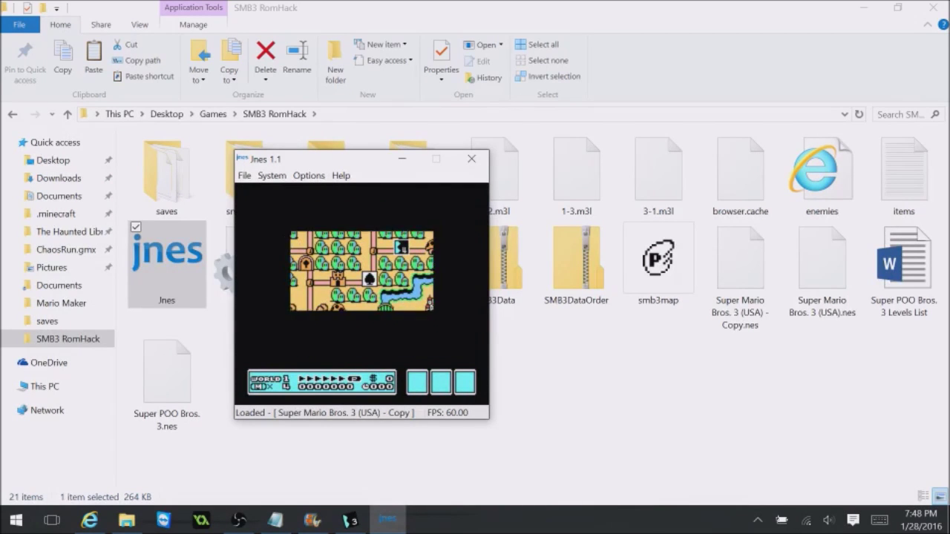
key("Right")
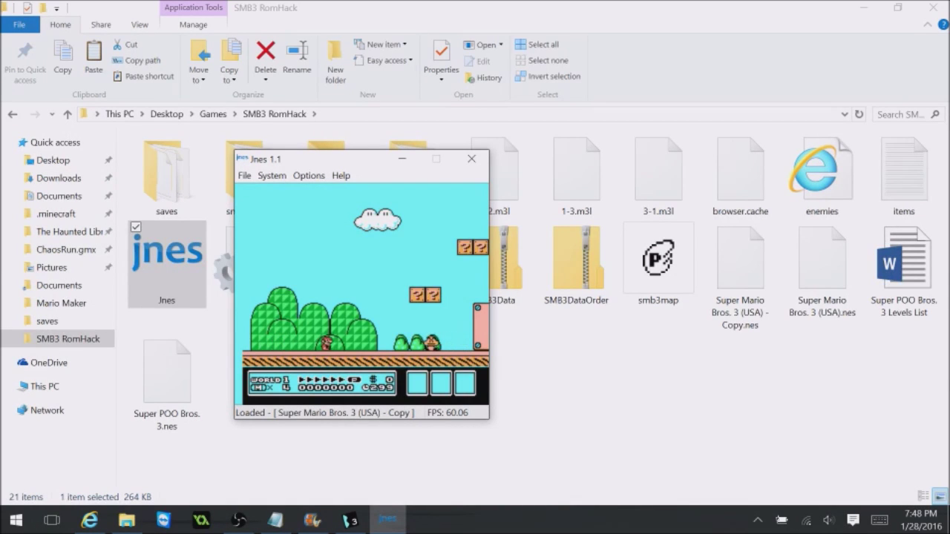
key("x")
key("Right")
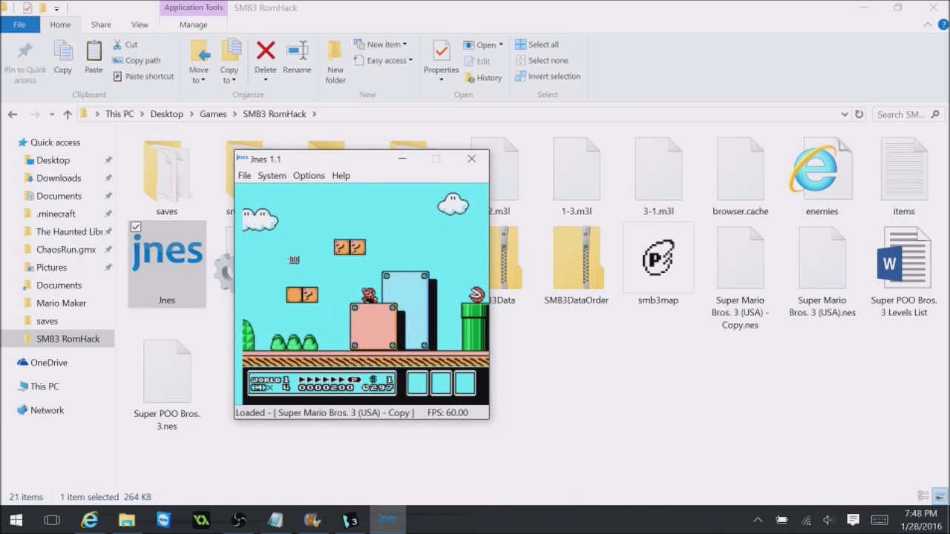
key("Right")
key("x")
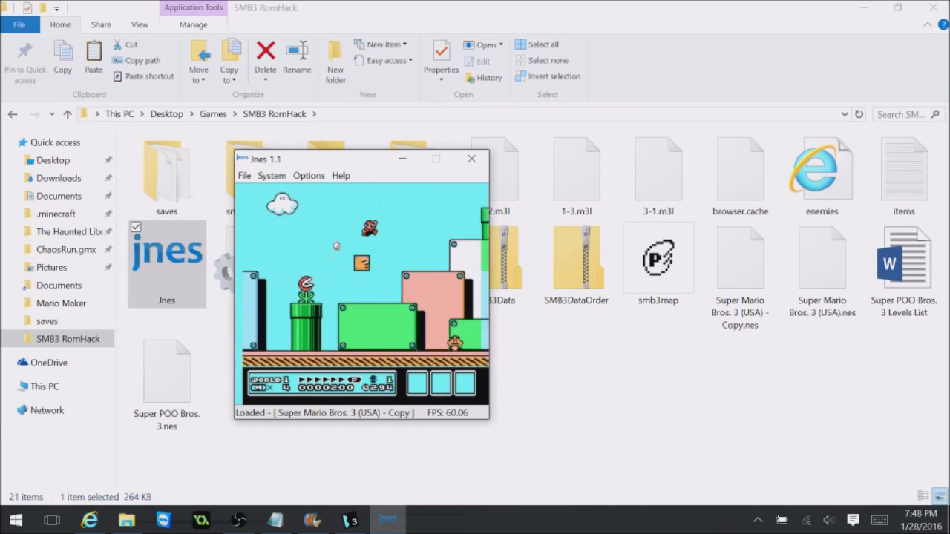
key("Right")
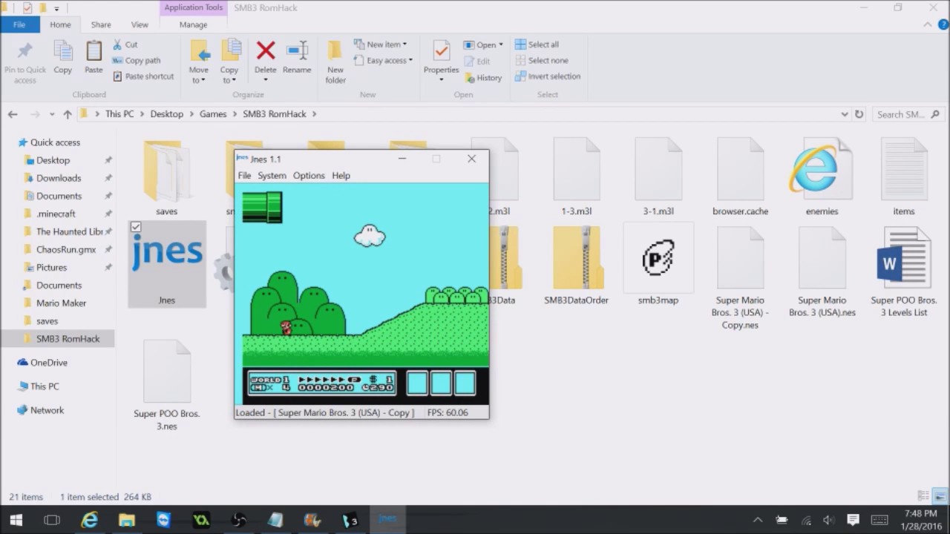
- Move and jump Mario around the start of Level 2 to test the area beneath the new pipe
key("x")
key("Right")
key("x")
key("Left")
key("Right")
key("x")
key("Left")
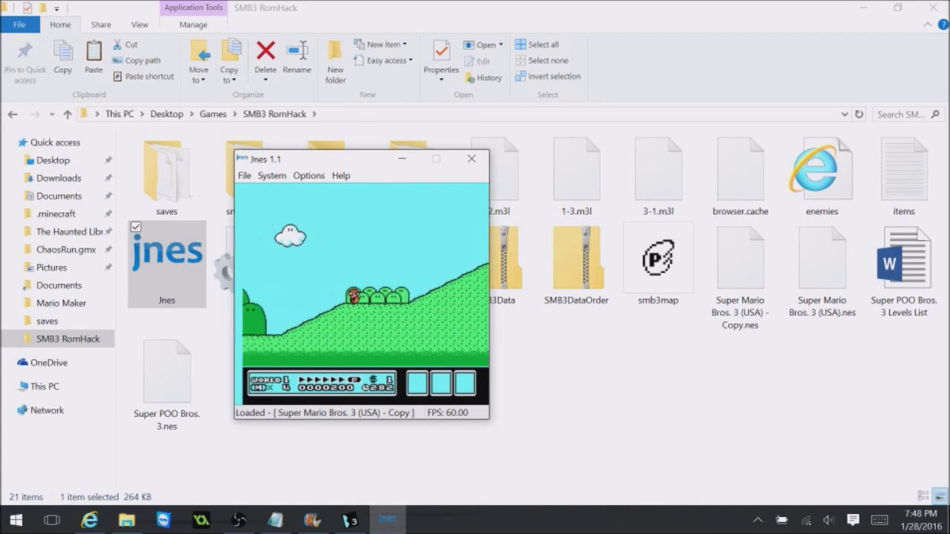
key("x")
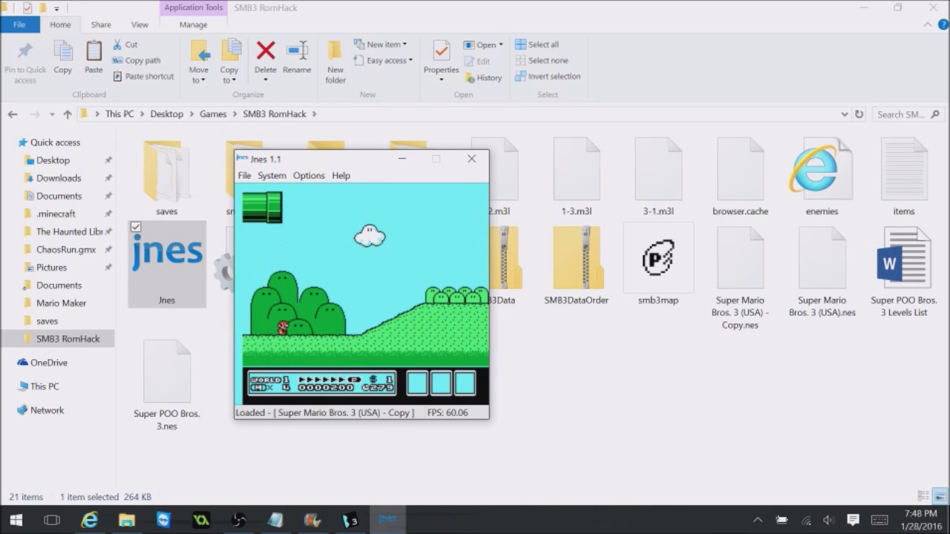
- Jump Mario repeatedly around the start of Level 2 beneath the overhead pipe and head up the grassy hill
key("x")
key("x")
key("Left")
key("x")
key("x")
key("x")
key("x")
key("x")
key("Right")
key("x")
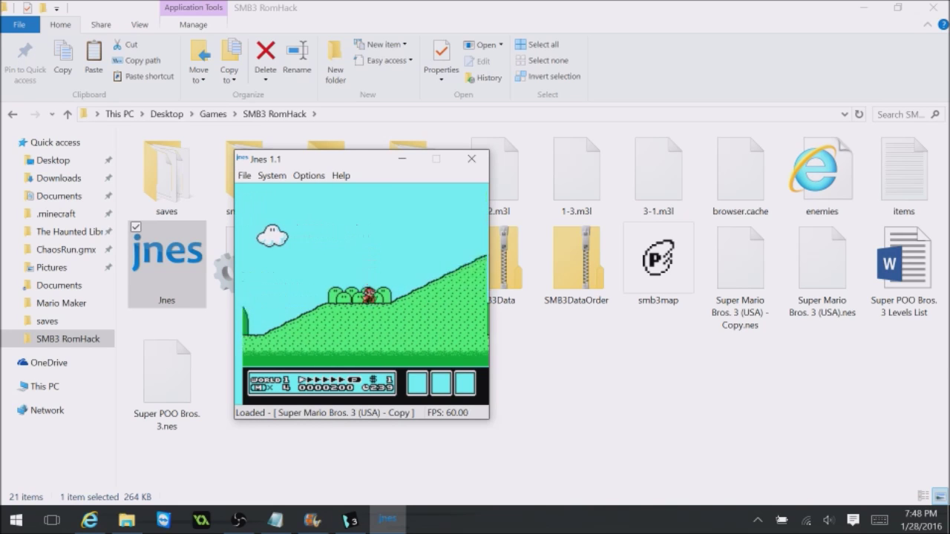
- Finish the Level 2 test run, close Jnes, and switch back to SMB3 Workshop
key("x")
key("x")
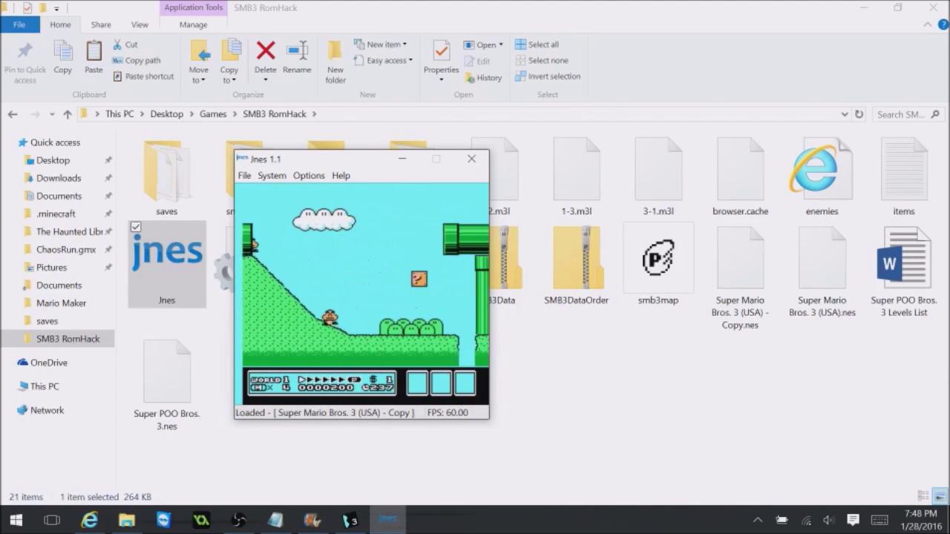
key("Left")
key("x")
key("Left")
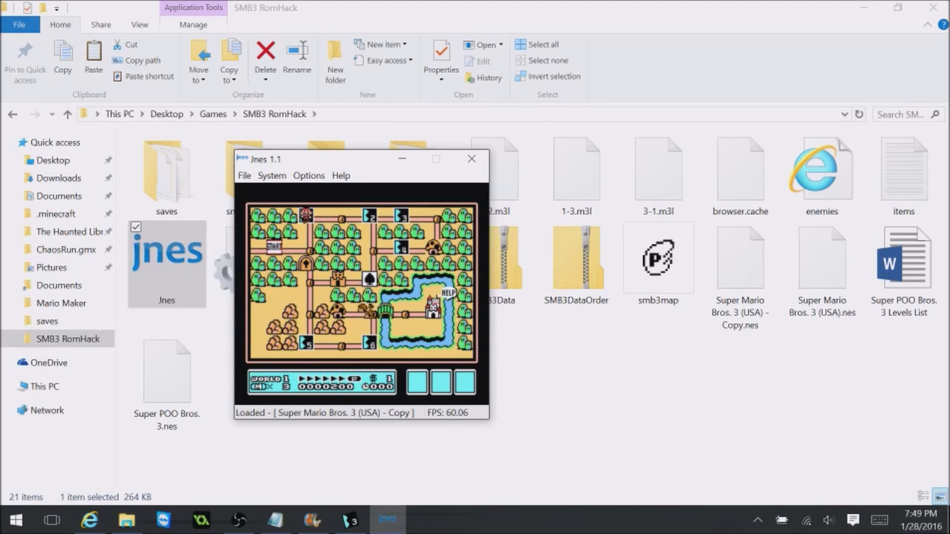
key("Up")
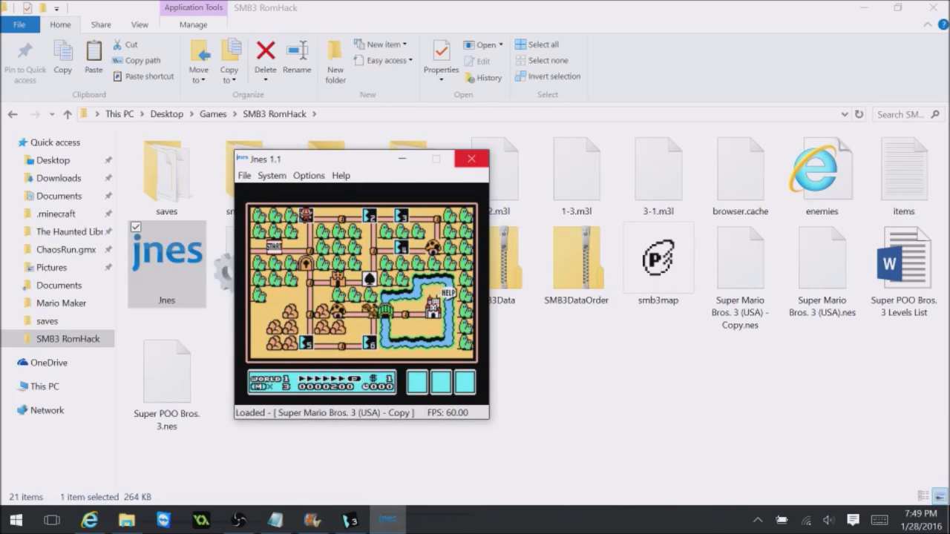
left_click(471, 158)
left_click(350, 520)
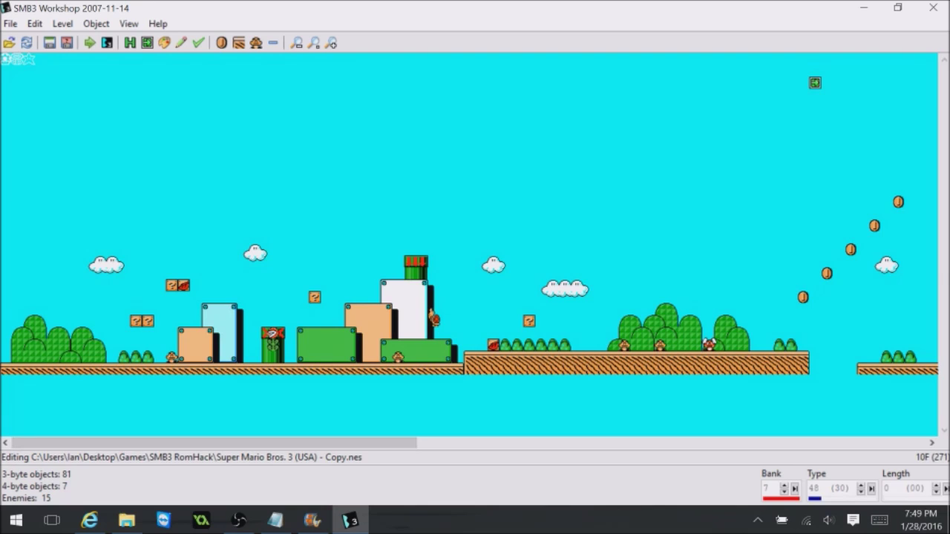
- Clone the Level 1 pointer into the empty sky at X 20, Y 3, and delete the copy
left_click(815, 83)
left_click(96, 23)
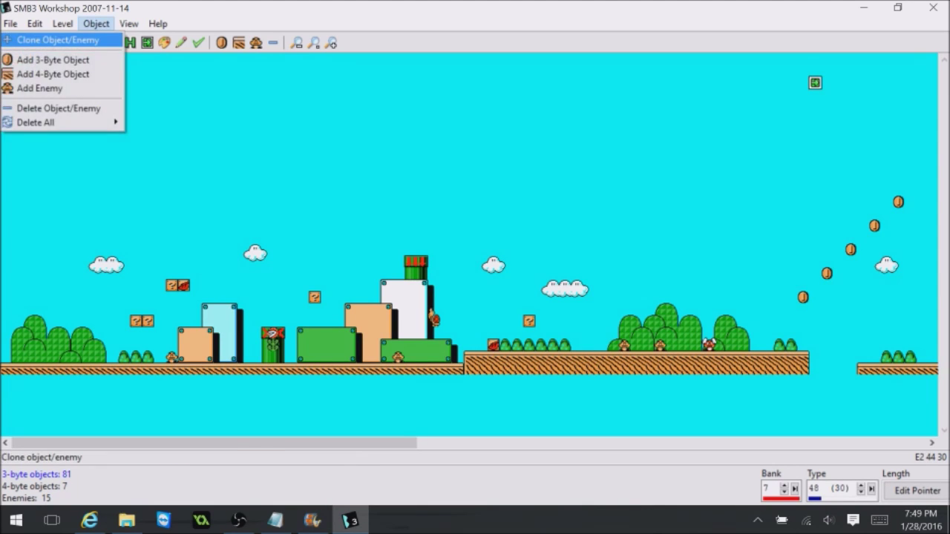
left_click(64, 38)
left_click(243, 94)
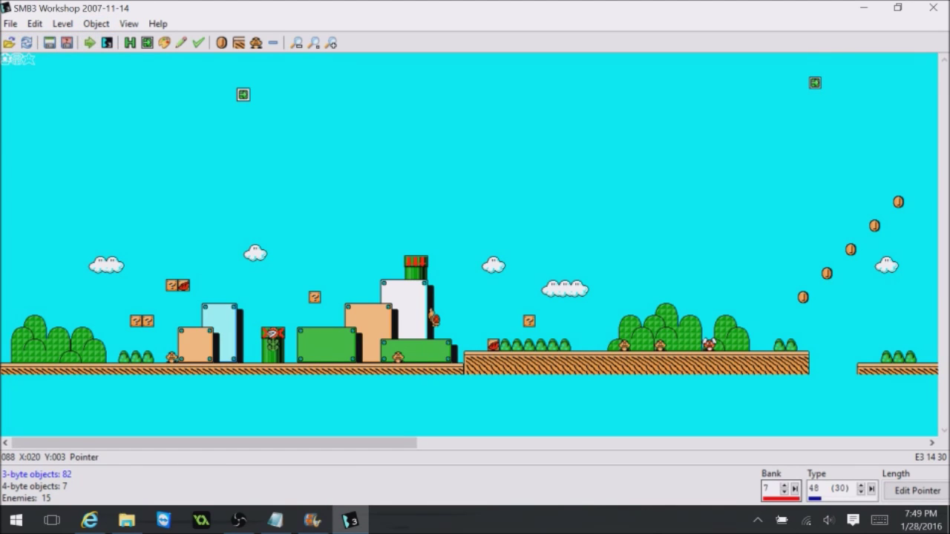
mouse_move(821, 498)
left_mouse_down()
mouse_move(812, 499)
mouse_move(848, 499)
mouse_move(818, 499)
left_mouse_up()
key("Down")
key("Delete")
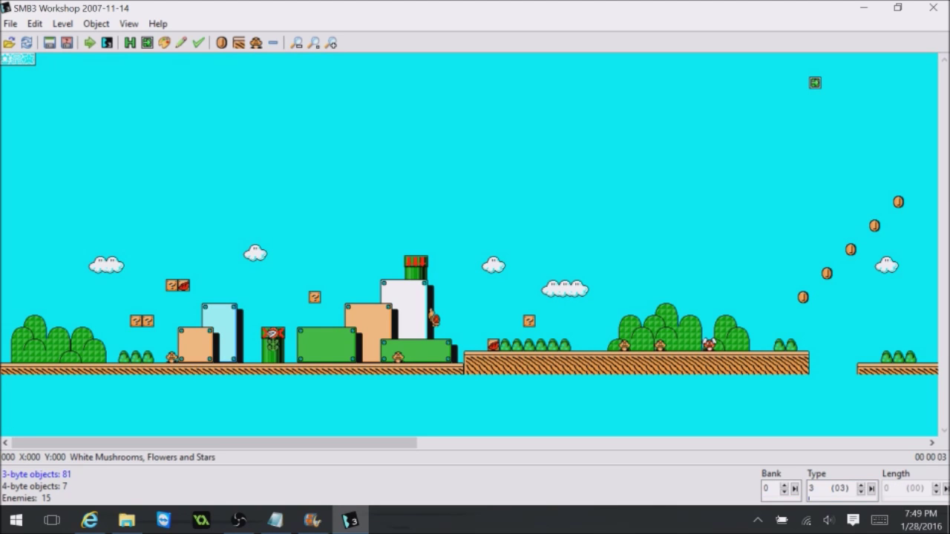
- Decline discarding the changes to Level 1 and save the level to the ROM
mouse_move(214, 443)
left_mouse_down()
mouse_move(722, 443)
mouse_move(213, 443)
left_mouse_up()
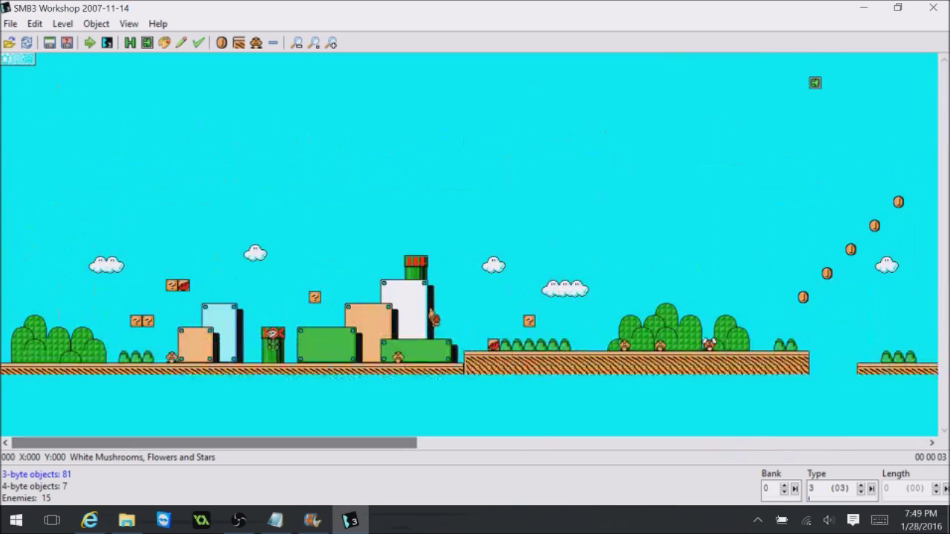
left_click(9, 42)
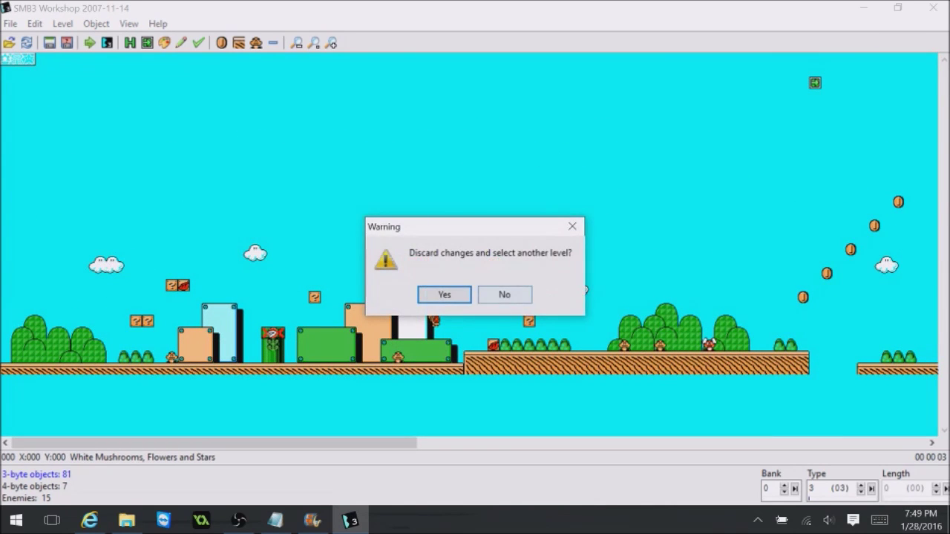
left_click(504, 294)
key("alt+f")
key("Right")
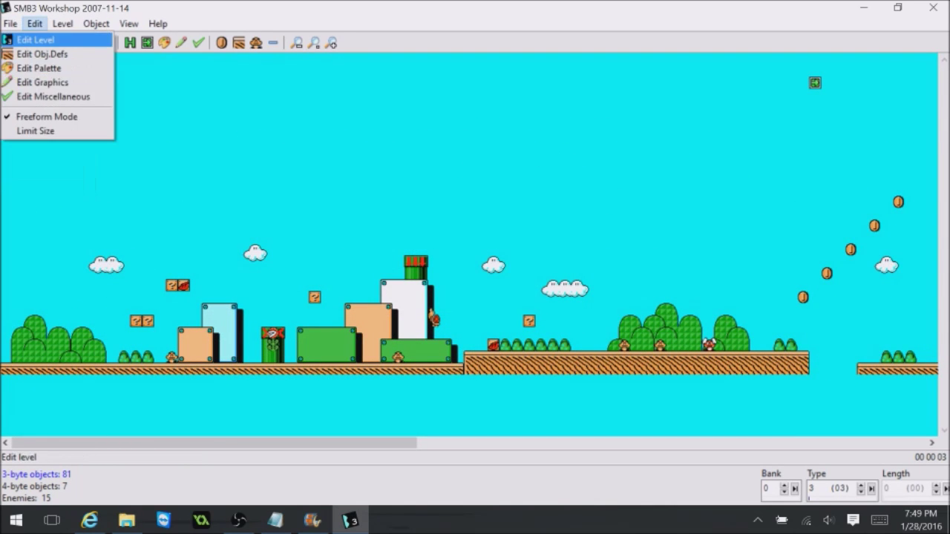
key("Left")
key("Down")
key("Down")
key("Return")
- Open World 1's Level 1 Bonus Area and examine its pipes and pointer object
key("ctrl+o")
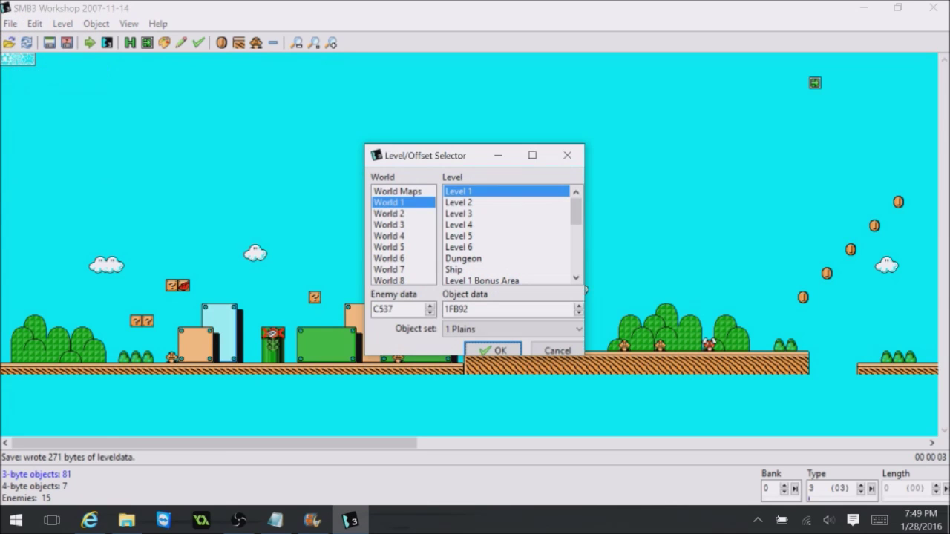
key("Down")
key("Down")
key("Down")
key("Down")
key("Down")
key("Down")
key("Down")
key("Down")
key("Down")
key("Down")
key("Down")
key("Down")
key("Down")
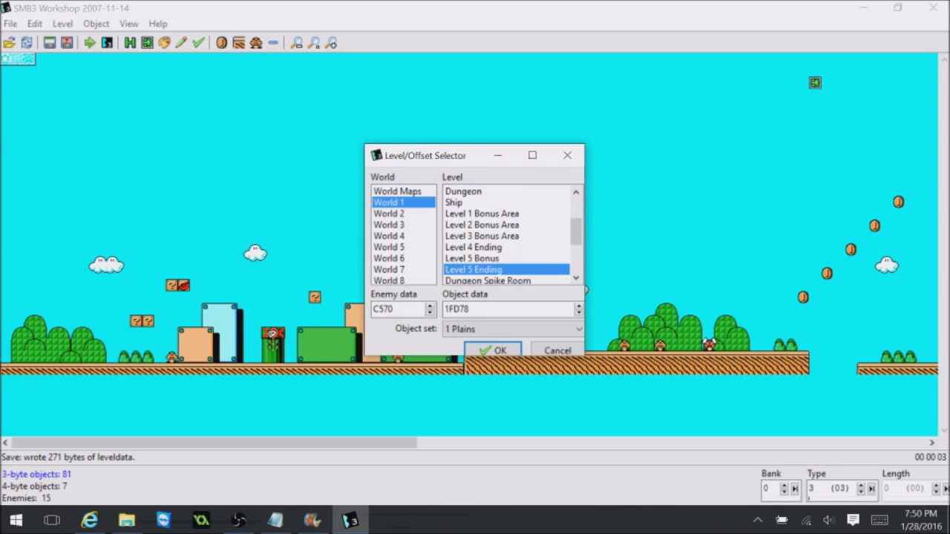
key("Up")
key("Up")
key("Up")
key("Up")
key("Up")
key("Return")
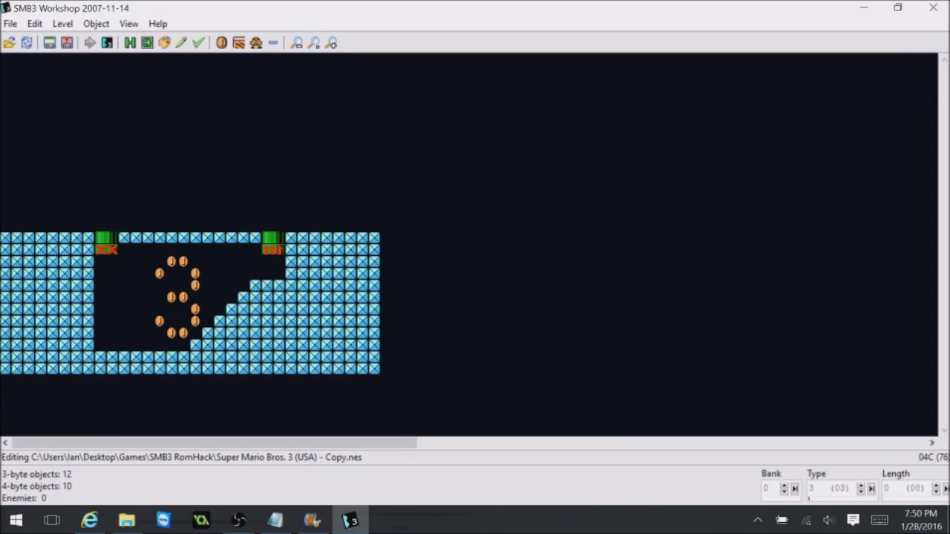
left_click_drag(214, 443, 637, 443)
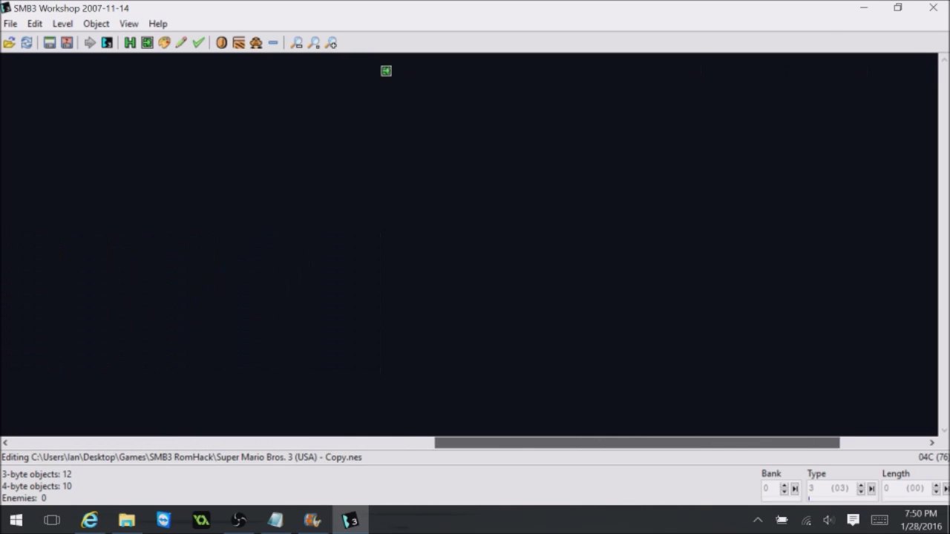
scroll(475, 245, "right", 2)
scroll(475, 245, "left", 10)
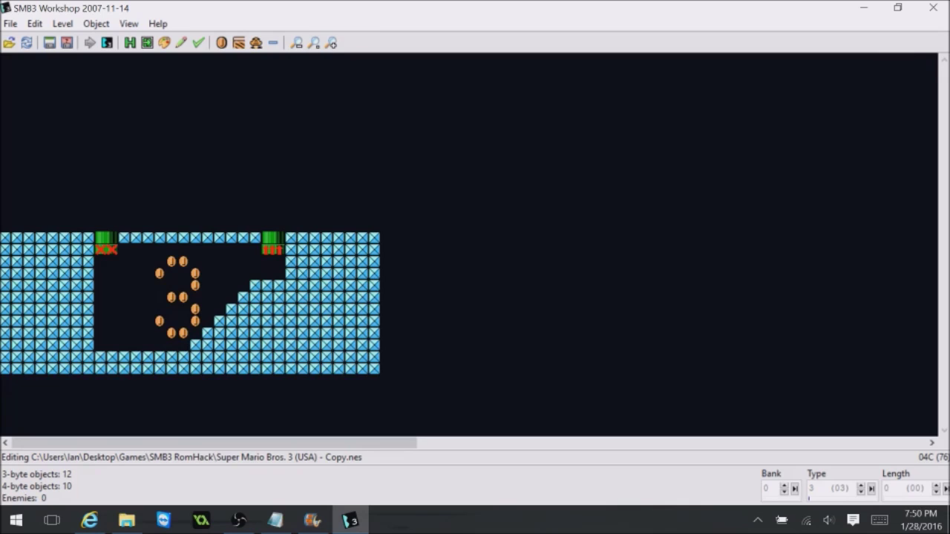
- Reopen Level 1 of World 1 from the level selector
key("ctrl+l")
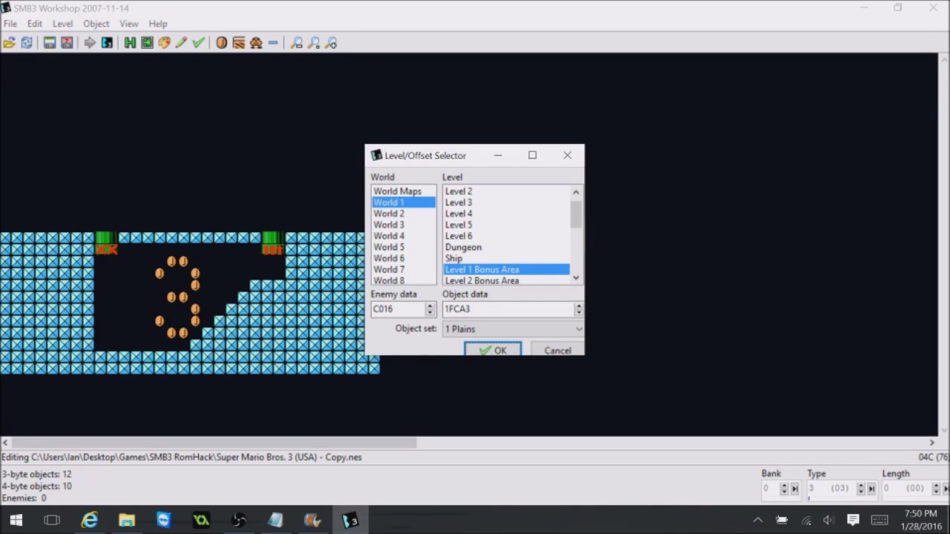
left_click_drag(576, 215, 576, 205)
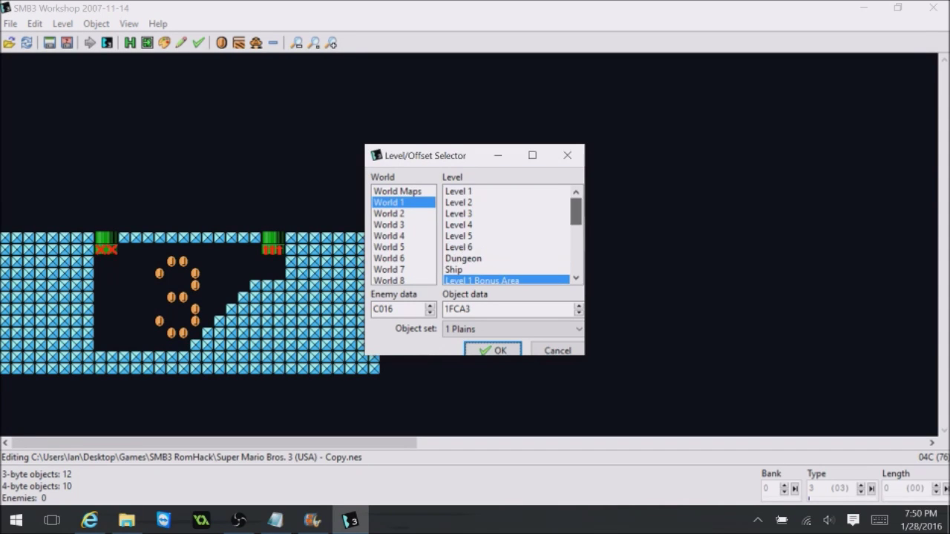
left_click(475, 192)
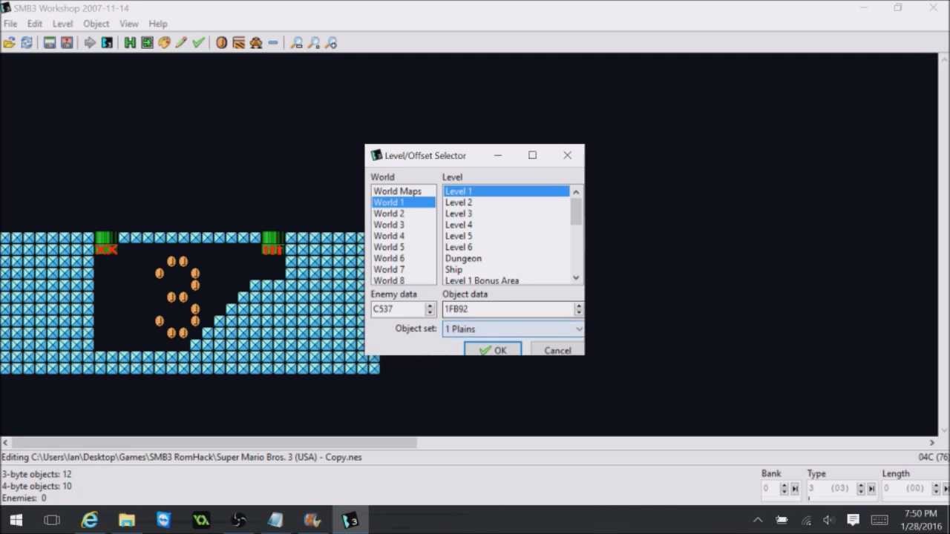
key("Return")
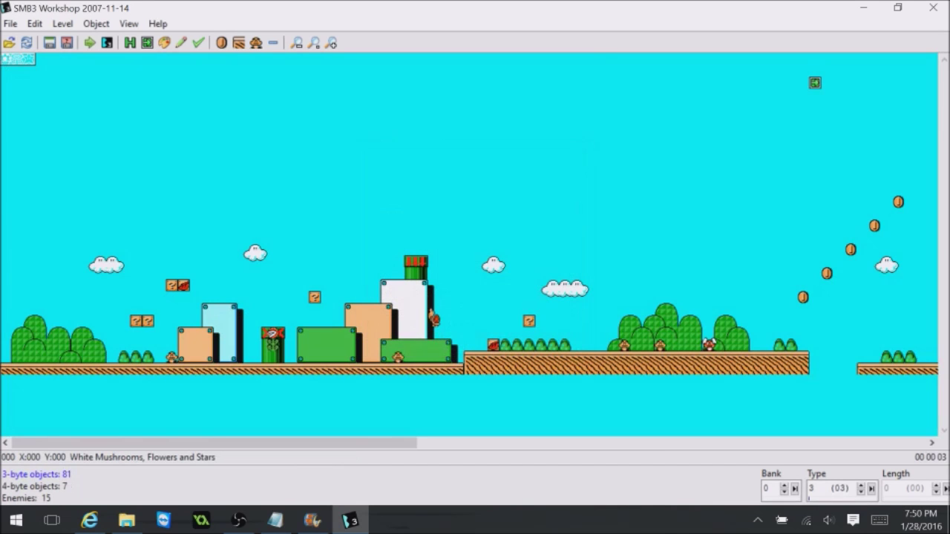